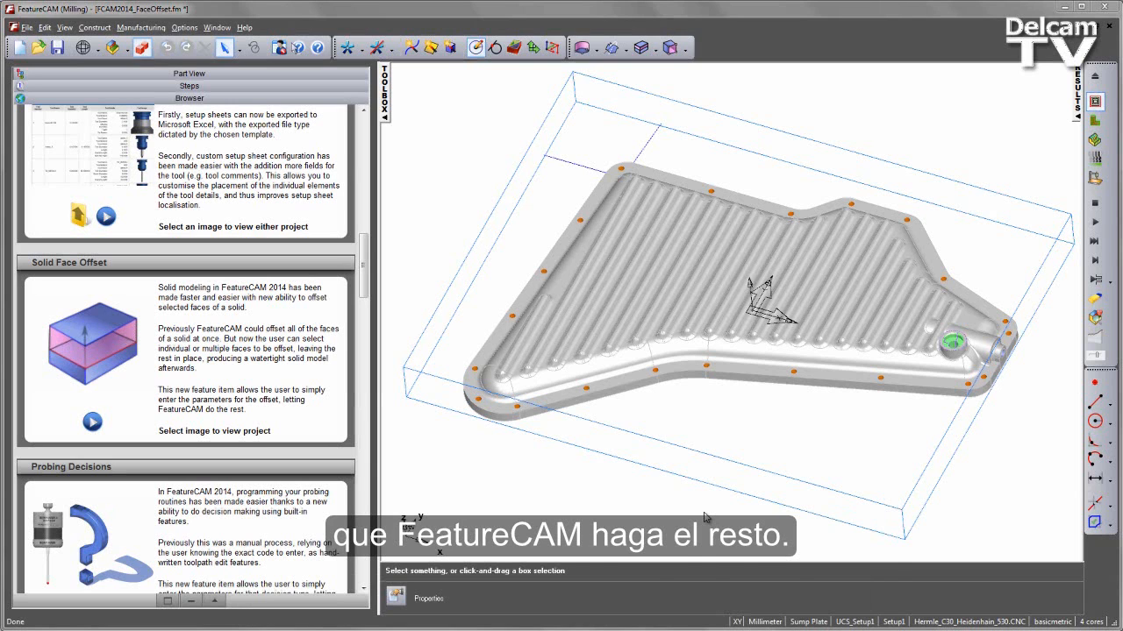
# - Examine the sump plate from both sides and show its setups and features in the part tree
pyautogui.moveTo(622, 418); pyautogui.dragTo(718, 225, button='middle')
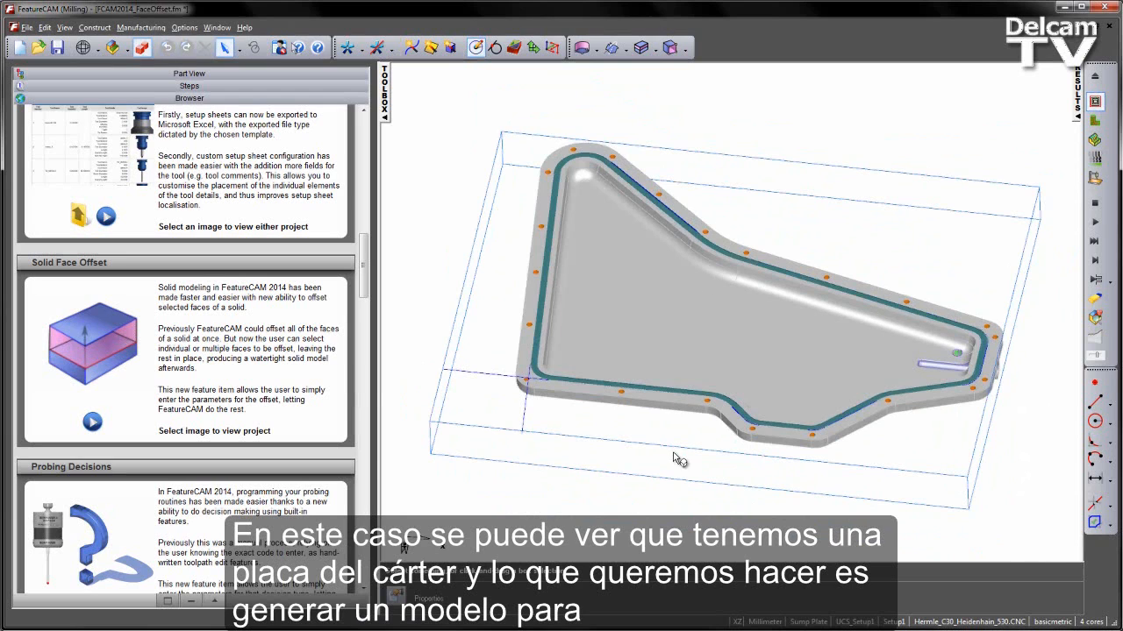
pyautogui.moveTo(678, 459); pyautogui.dragTo(682, 323, button='middle')
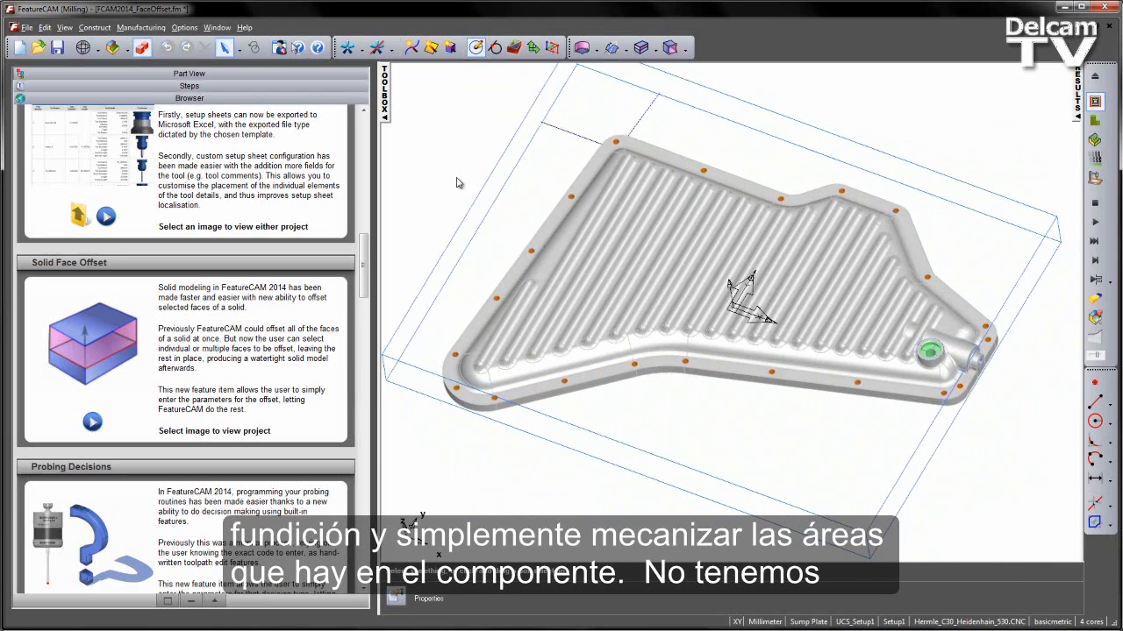
pyautogui.click(289, 73)
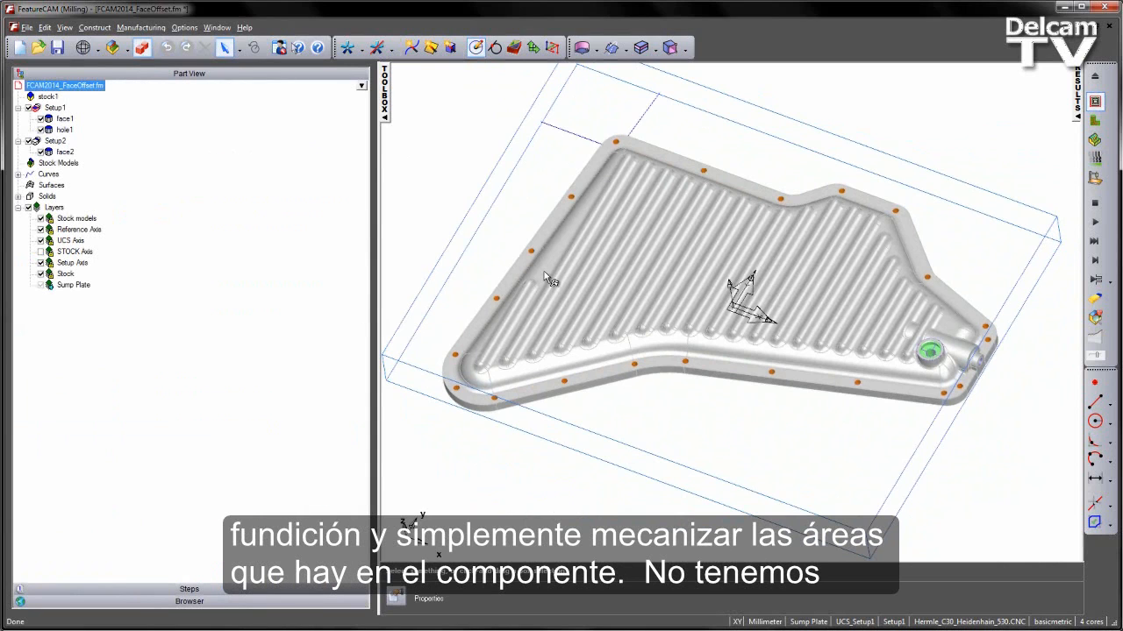
pyautogui.moveTo(728, 352); pyautogui.dragTo(789, 346, button='middle')
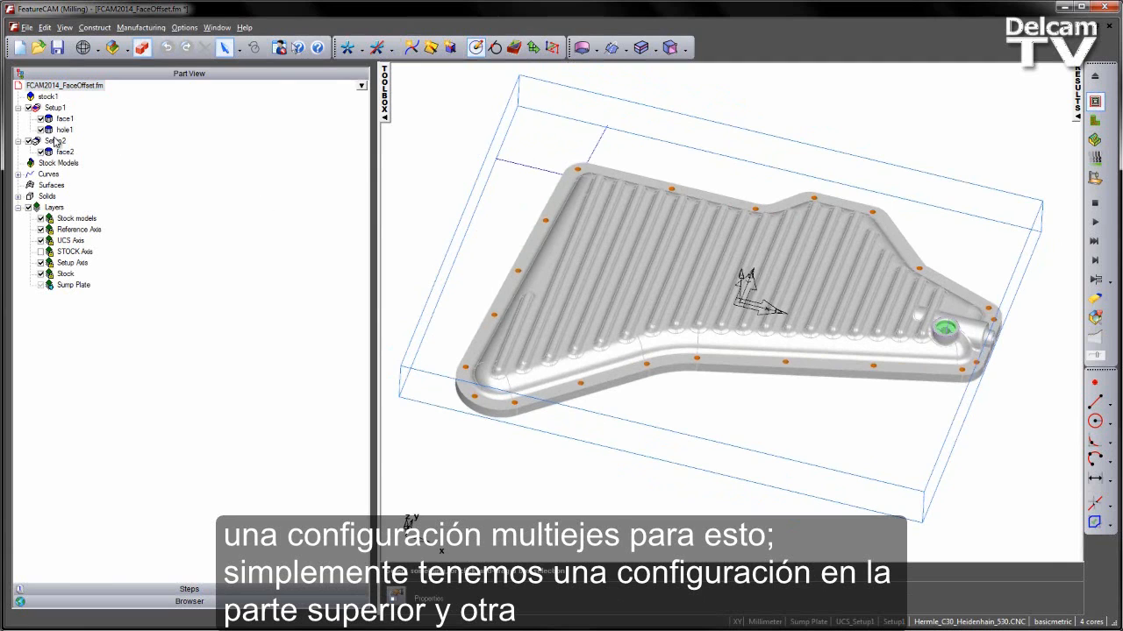
pyautogui.moveTo(518, 243); pyautogui.dragTo(502, 254, button='middle')
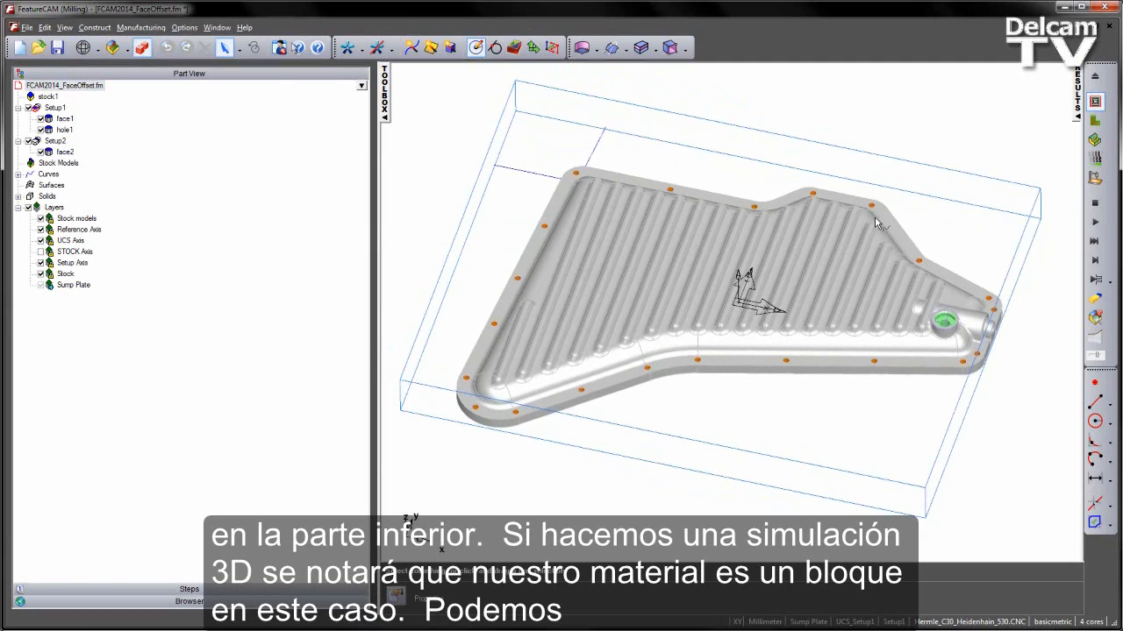
# - Run 3D simulations of the Setup1 and Setup2 machining, making Setup2 the current setup for the second run
pyautogui.click(1094, 140)
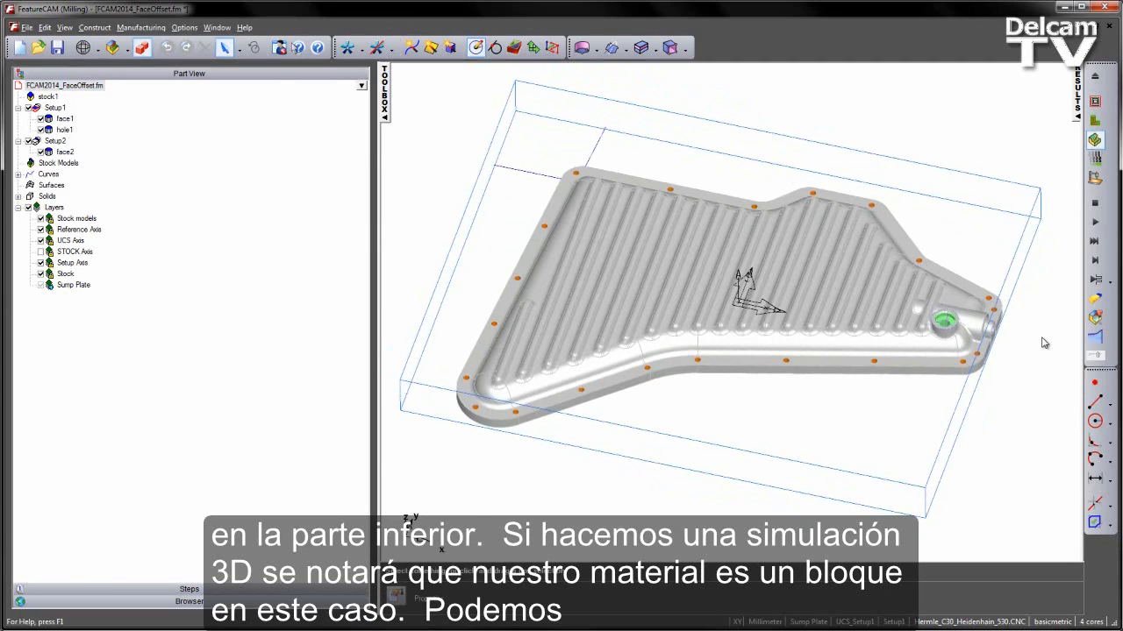
pyautogui.click(1096, 279)
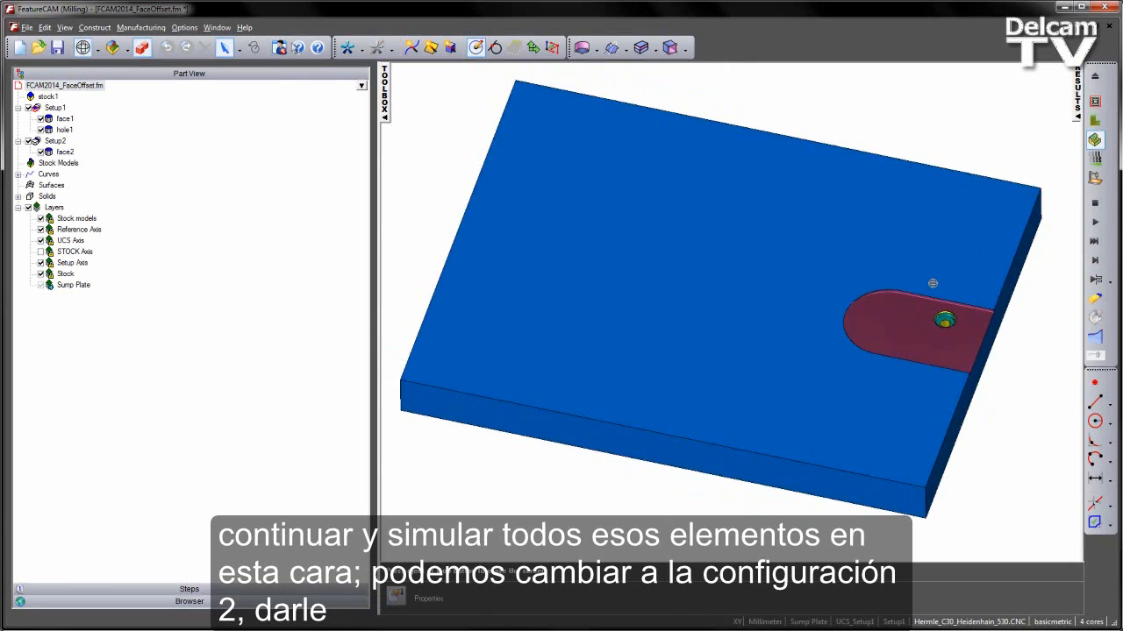
pyautogui.click(902, 624)
pyautogui.click(905, 609)
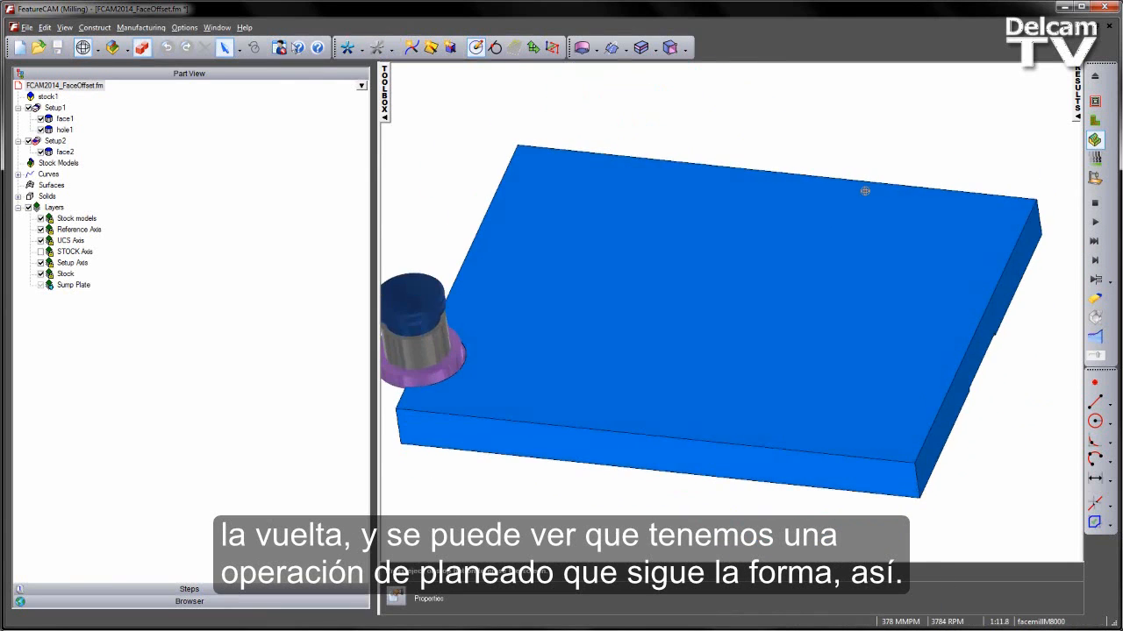
pyautogui.click(1093, 241)
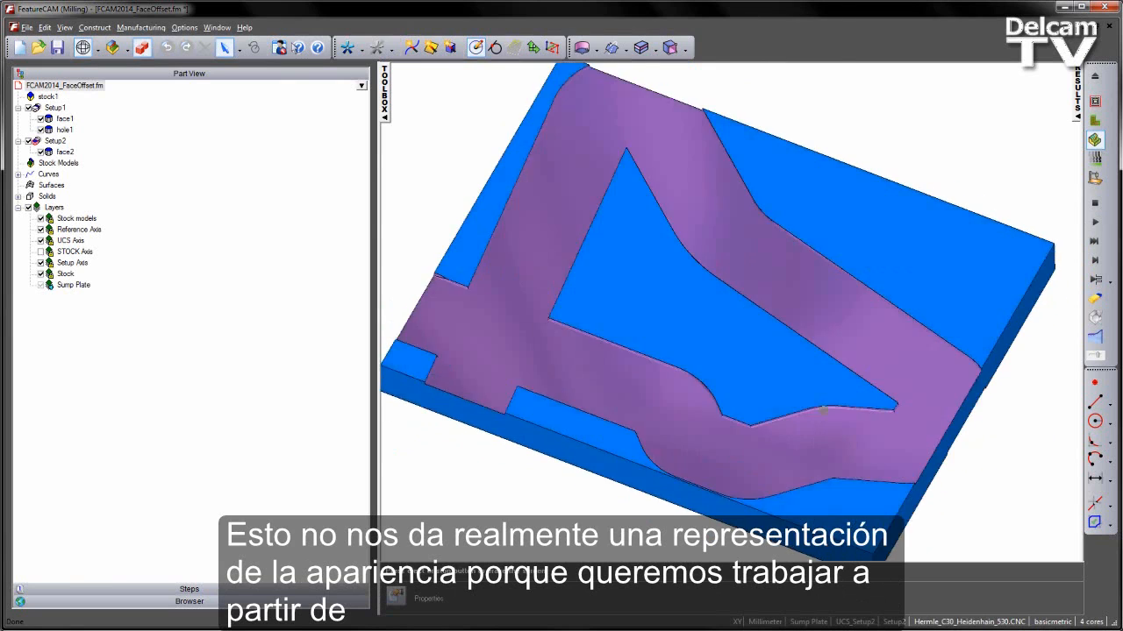
pyautogui.moveTo(823, 410); pyautogui.dragTo(667, 301, button='middle')
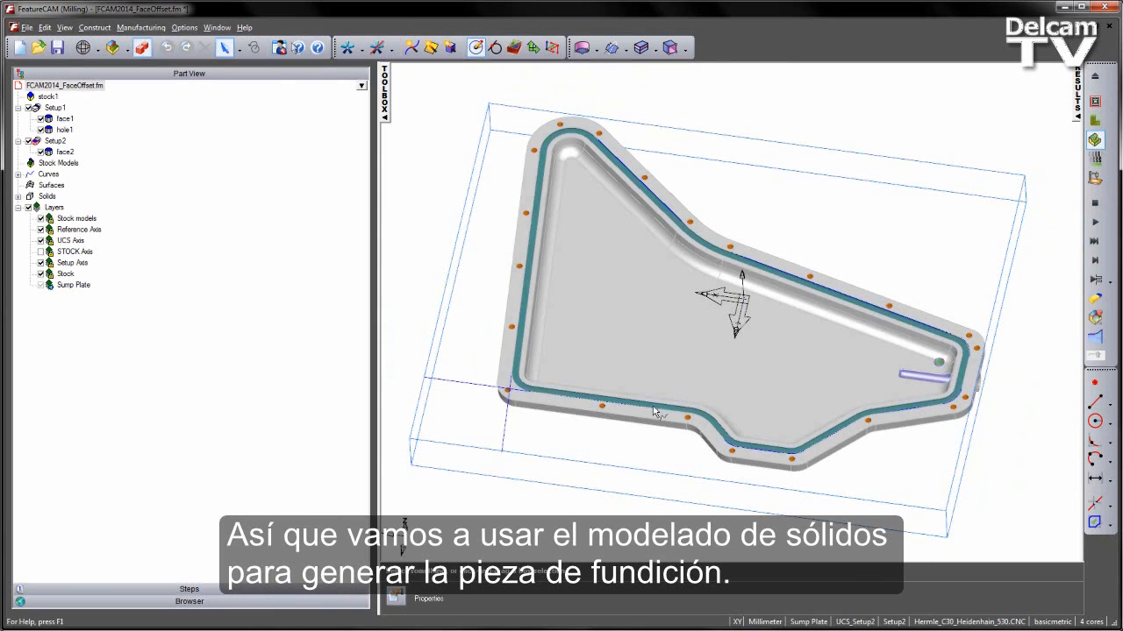
# - Inspect the alignment of the flat side faces around the small holed boss at the plate's narrow end
pyautogui.moveTo(636, 513); pyautogui.dragTo(1022, 420, button='middle')
pyautogui.scroll(4, 804, 383)
pyautogui.scroll(3, 764, 340)
pyautogui.moveTo(764, 340); pyautogui.dragTo(766, 312, button='middle')
pyautogui.scroll(-5, 766, 312)
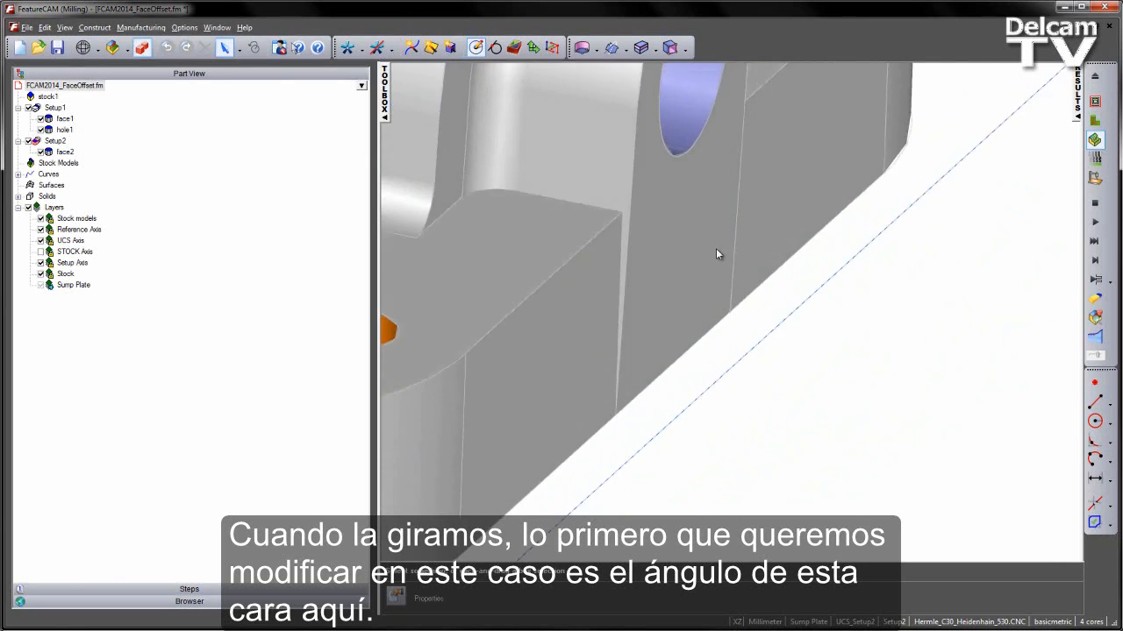
pyautogui.click(734, 330)
pyautogui.click(786, 280)
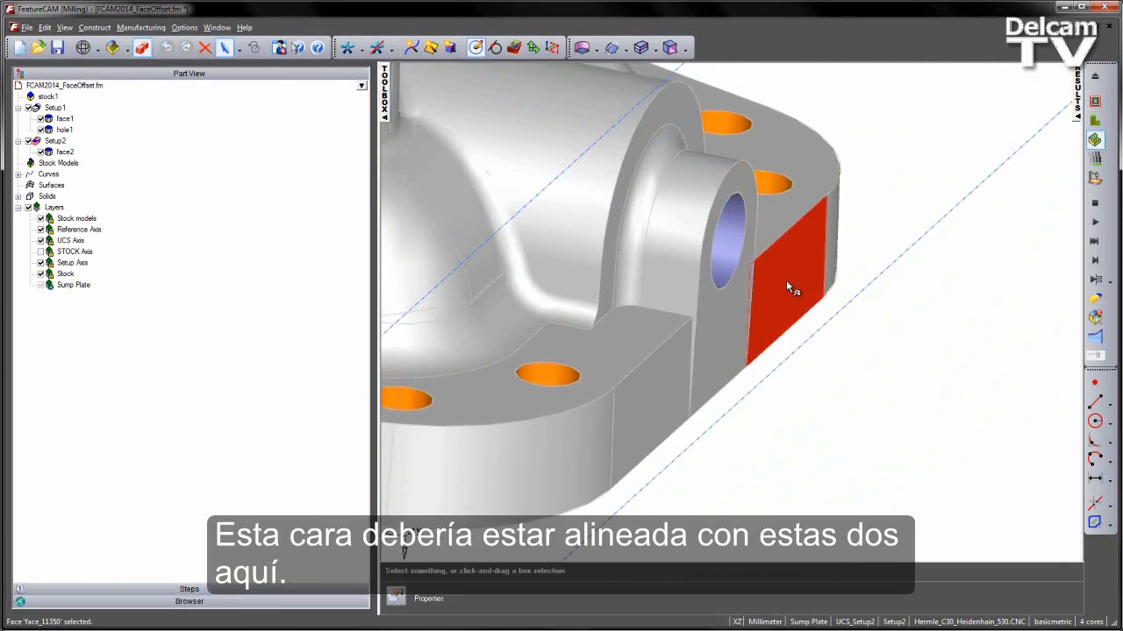
pyautogui.click(666, 371)
pyautogui.click(787, 293)
pyautogui.click(839, 382)
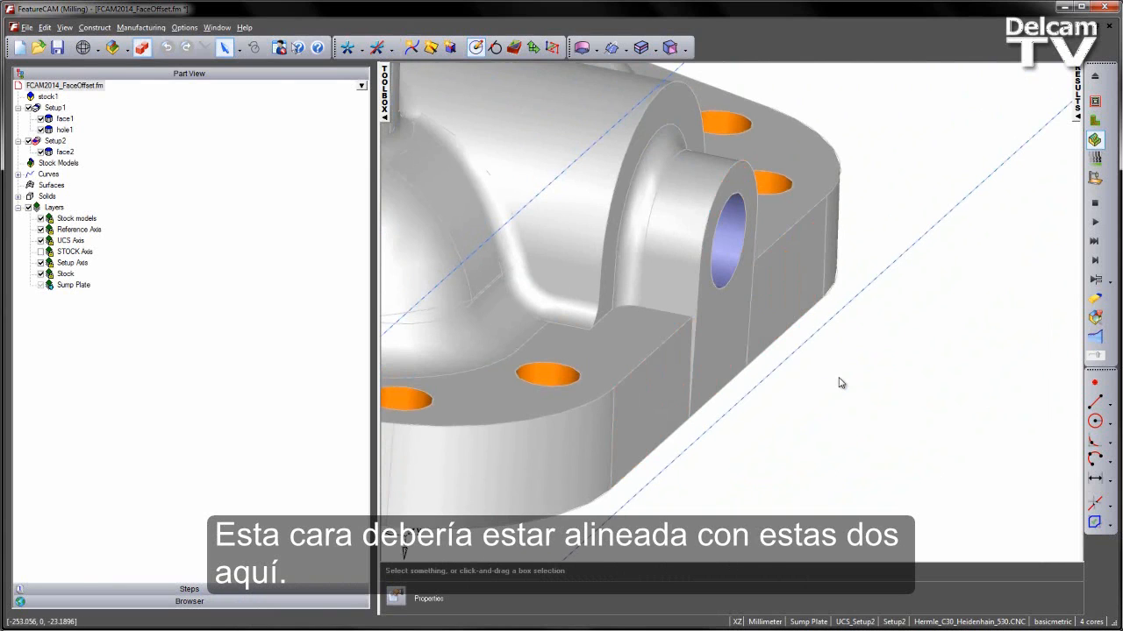
pyautogui.moveTo(835, 377); pyautogui.dragTo(861, 379, button='middle')
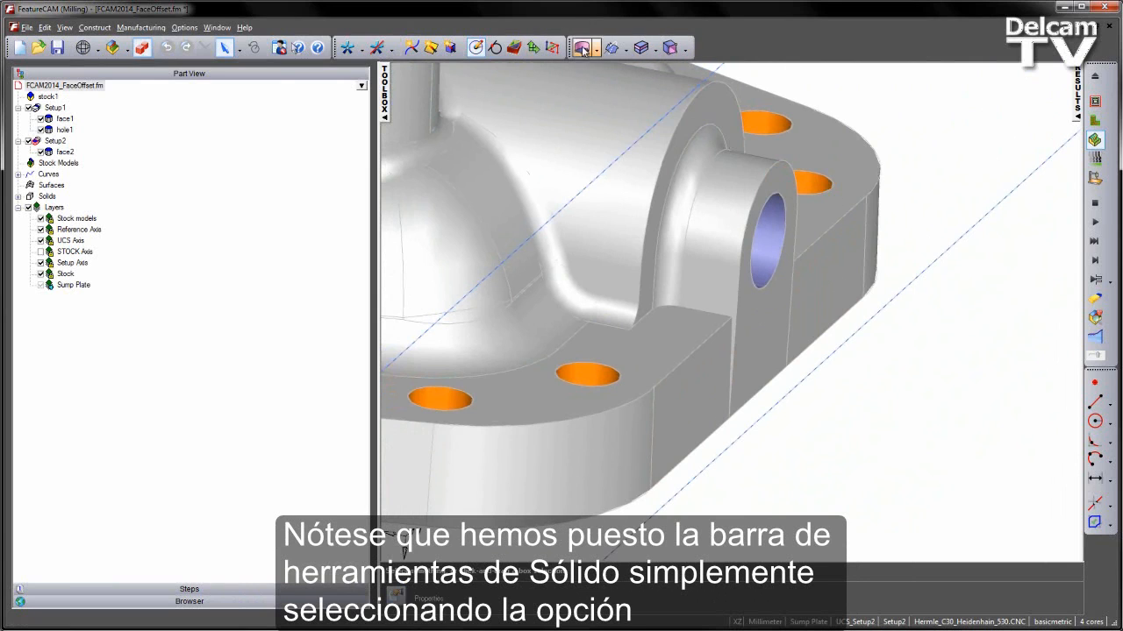
pyautogui.rightClick(742, 45)
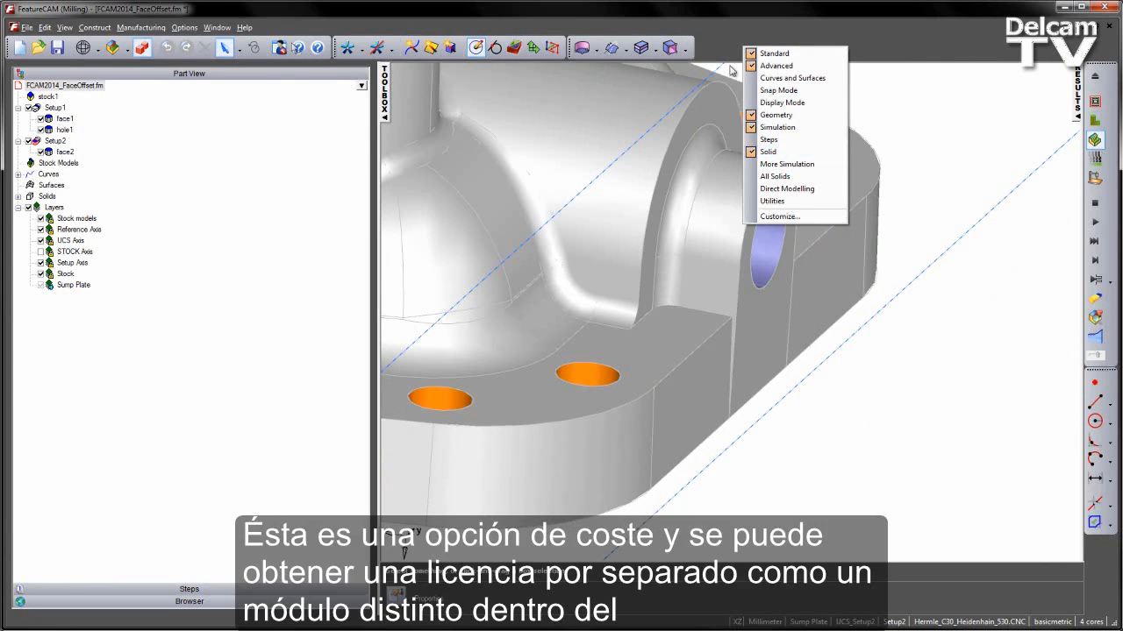
pyautogui.click(718, 36)
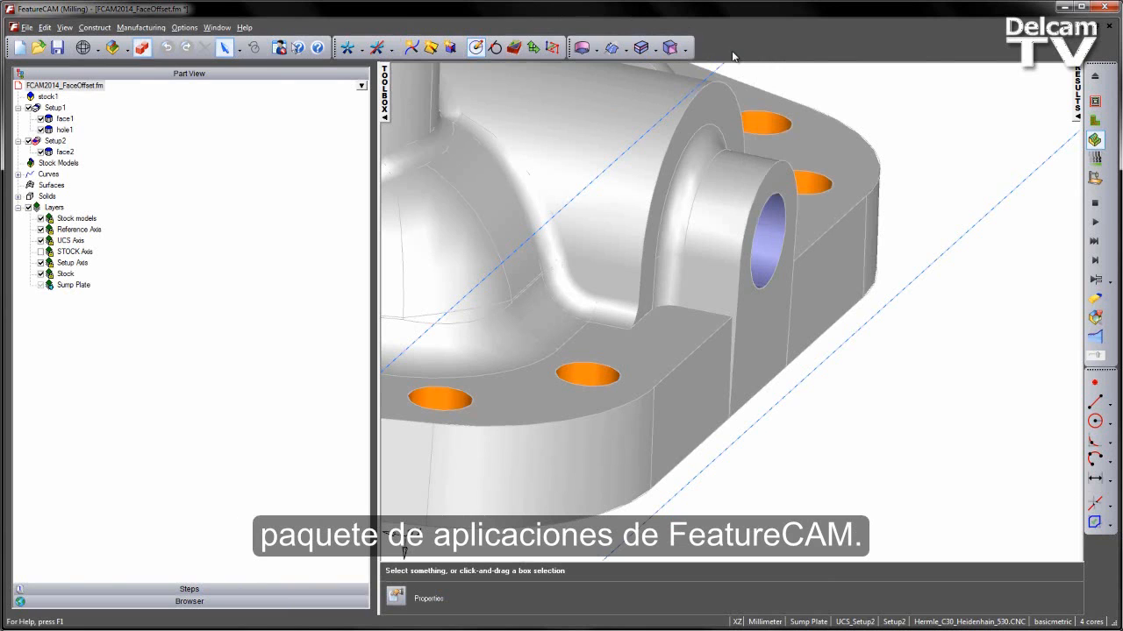
# - Draw two lines along the narrow gap between the boss end face and the adjacent flat side face, meeting at the lower corner
pyautogui.scroll(5, 833, 250)
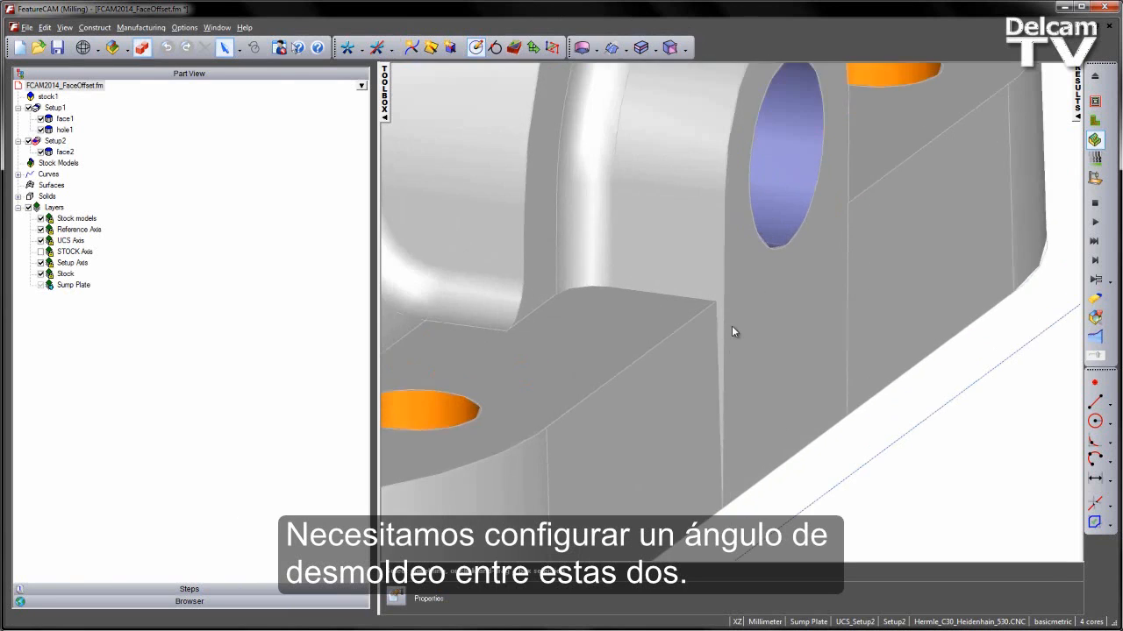
pyautogui.scroll(-3, 970, 429)
pyautogui.click(1094, 401)
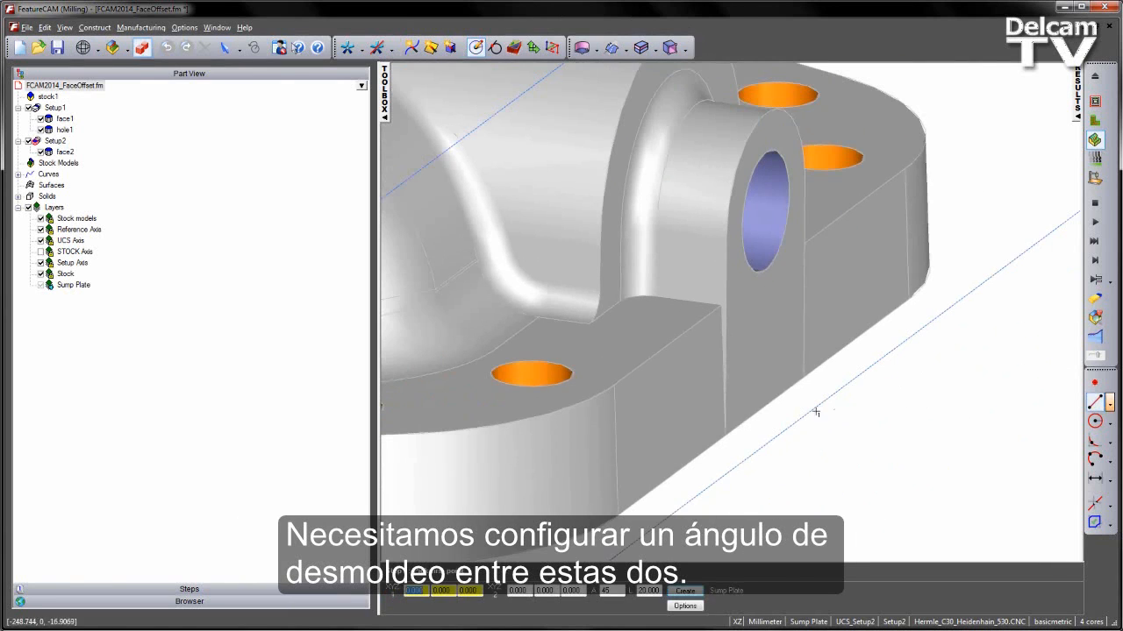
pyautogui.scroll(2, 717, 303)
pyautogui.click(717, 303)
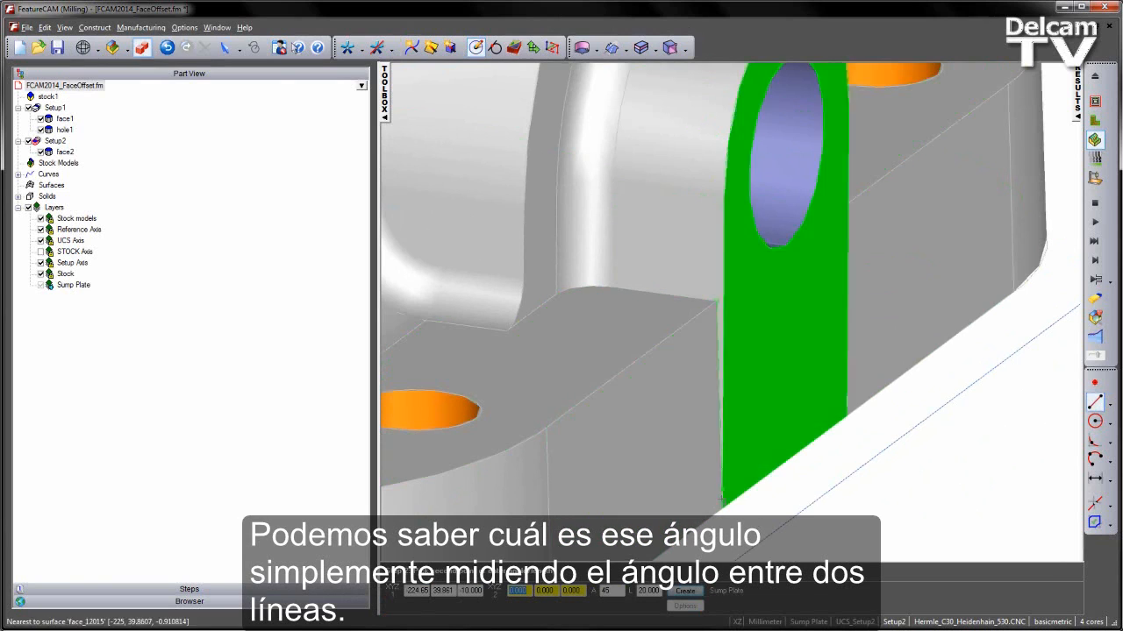
pyautogui.click(722, 512)
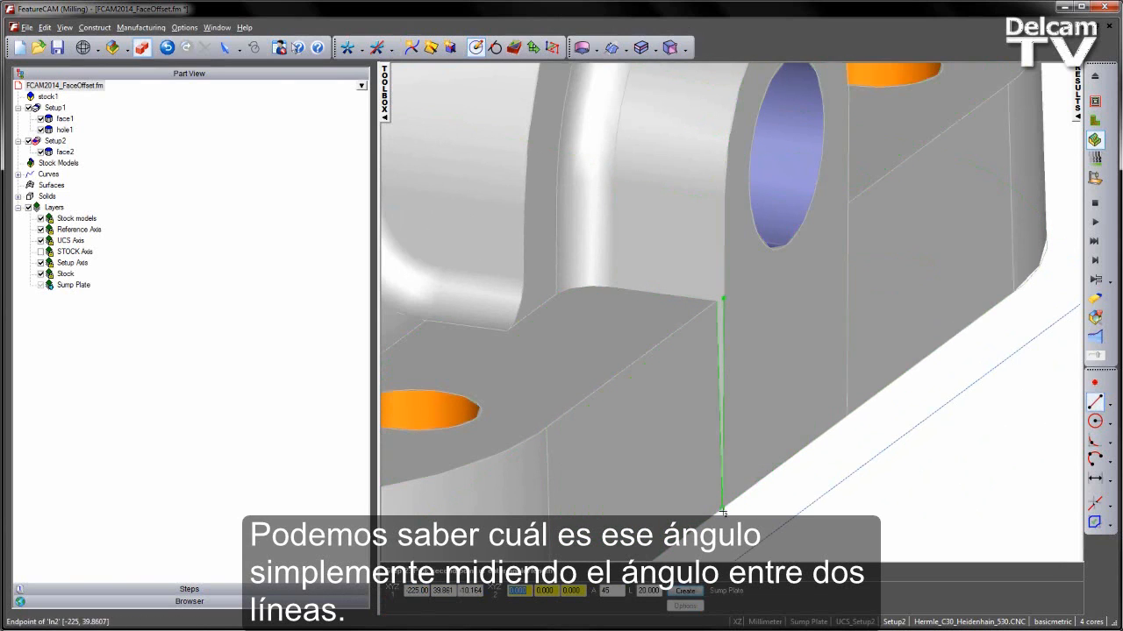
# - Measure the angle between the two lines at the boss with an angle dimension, without placing its label
pyautogui.click(1094, 478)
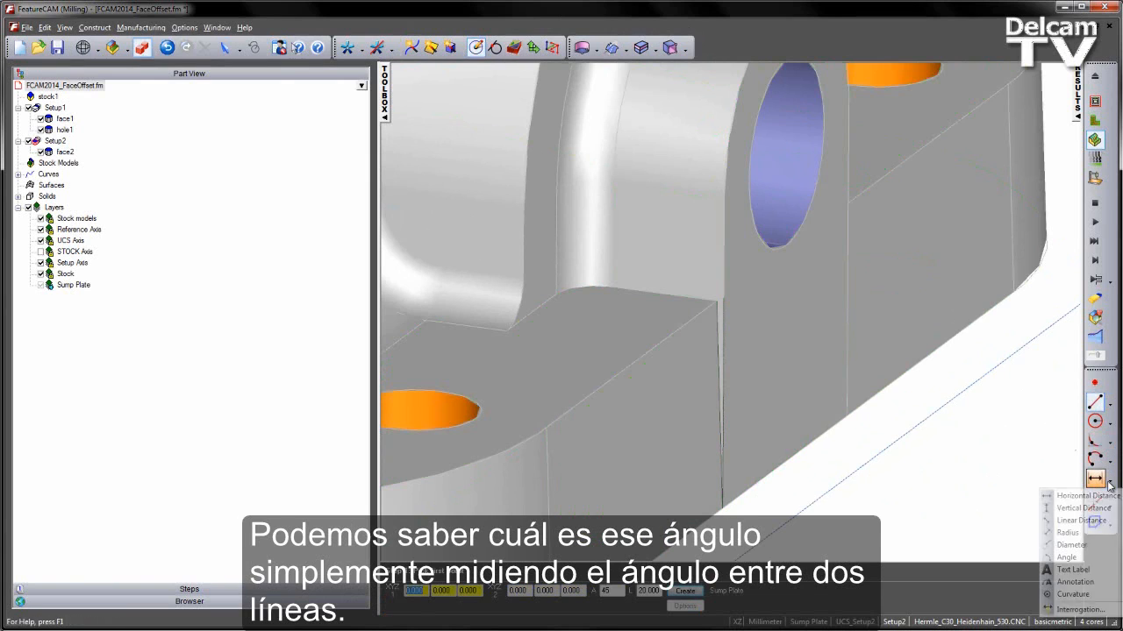
pyautogui.click(1067, 558)
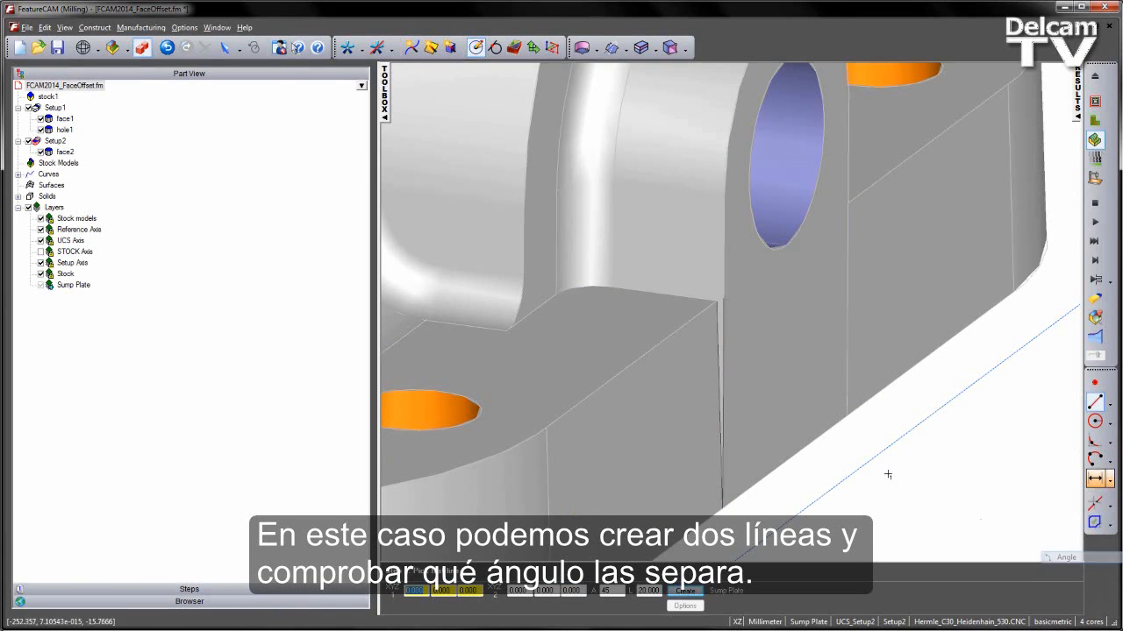
pyautogui.click(725, 362)
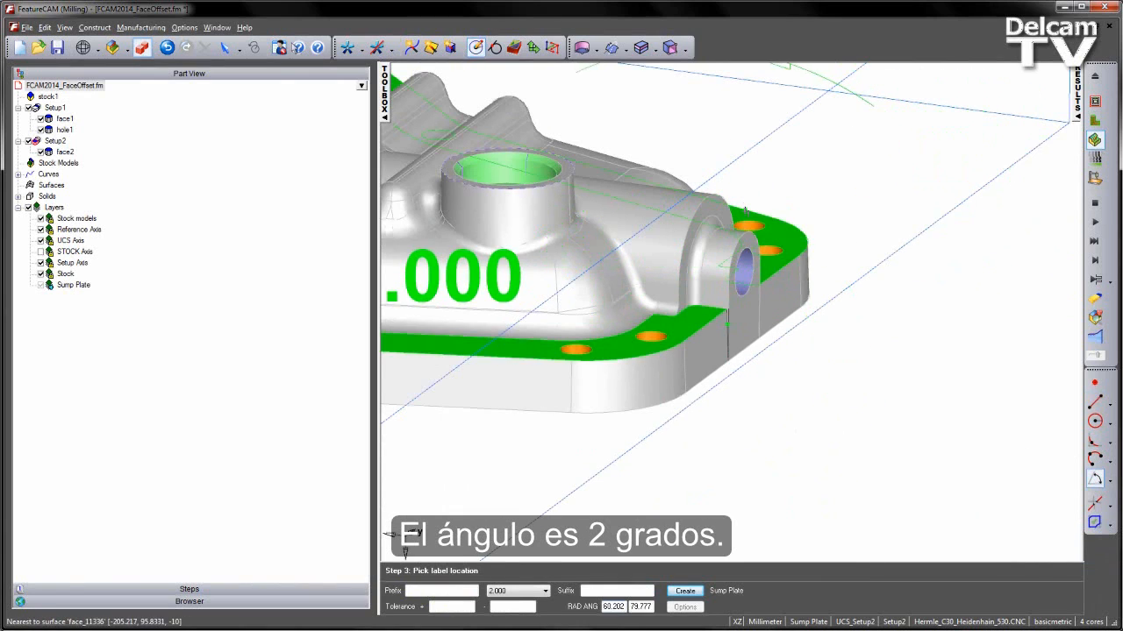
pyautogui.press('Escape')
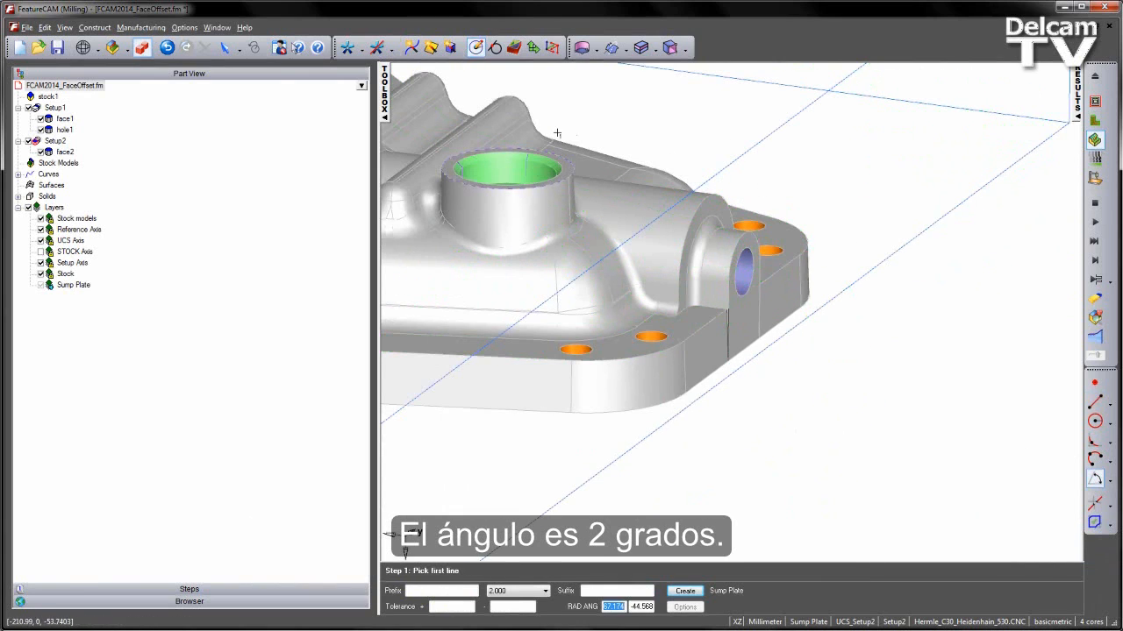
pyautogui.click(227, 49)
# - Undo both lines drawn beside the boss
pyautogui.scroll(5, 765, 344)
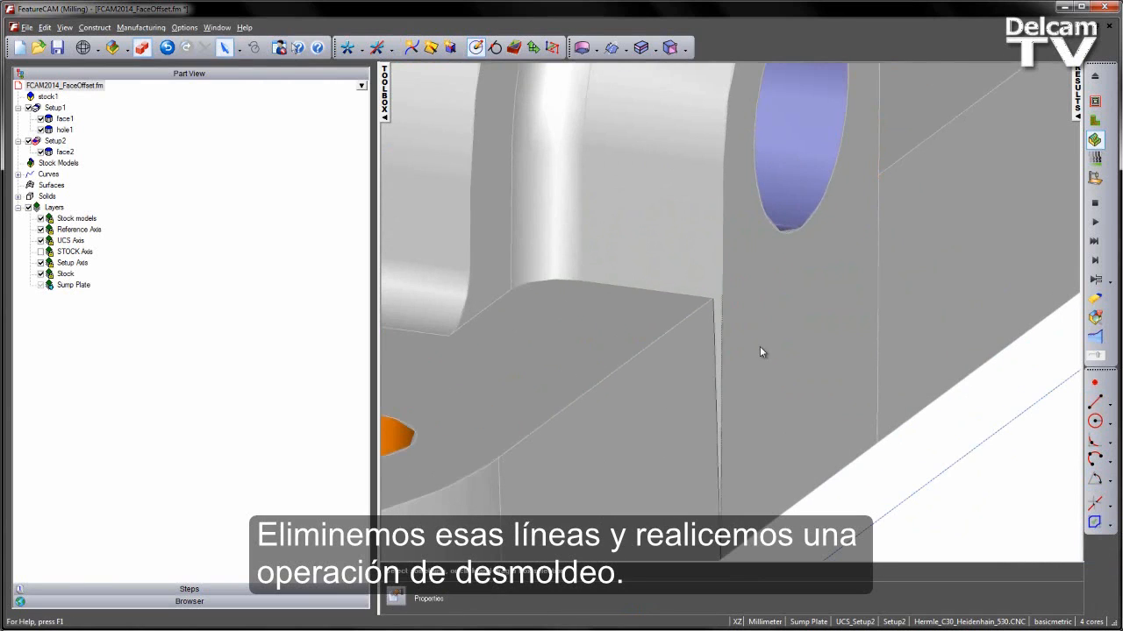
pyautogui.hotkey('ctrl', 'z')
pyautogui.hotkey('ctrl', 'z')
pyautogui.scroll(-3, 760, 354)
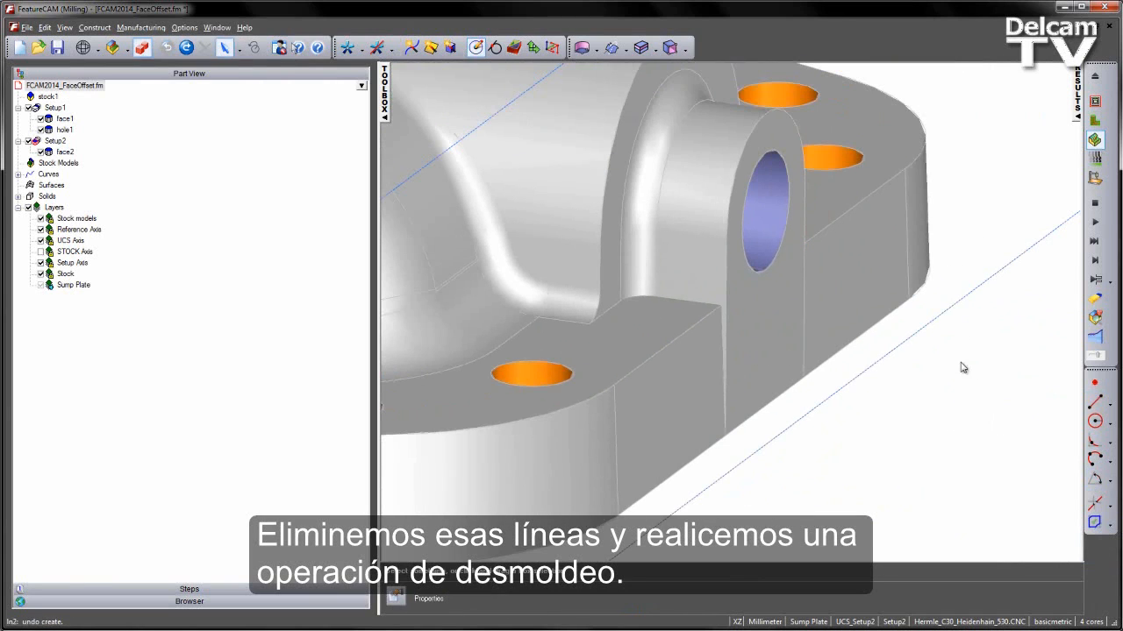
# - Start a Draft Face operation with the flat side face beside the boss as fixed reference and the boss end face as face to draft
pyautogui.click(685, 49)
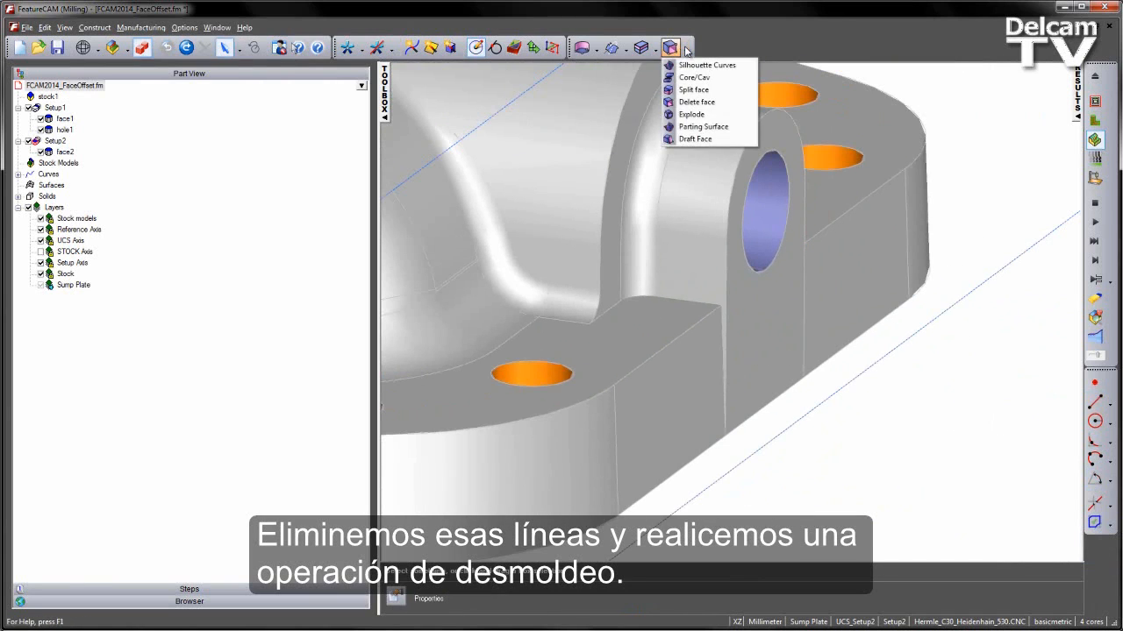
pyautogui.click(696, 137)
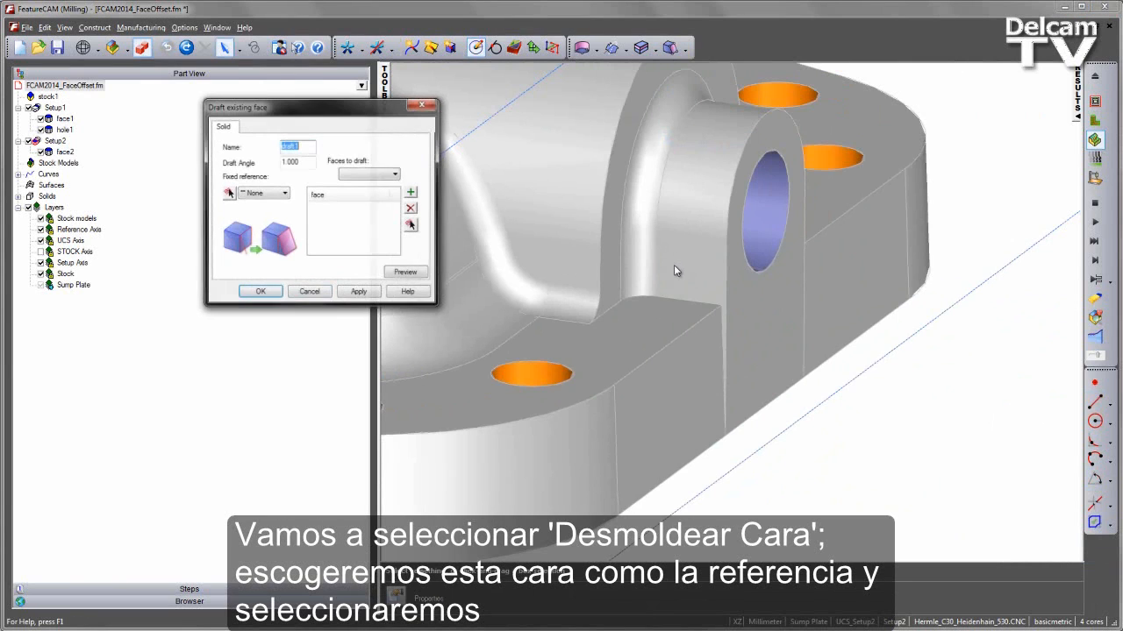
pyautogui.click(230, 194)
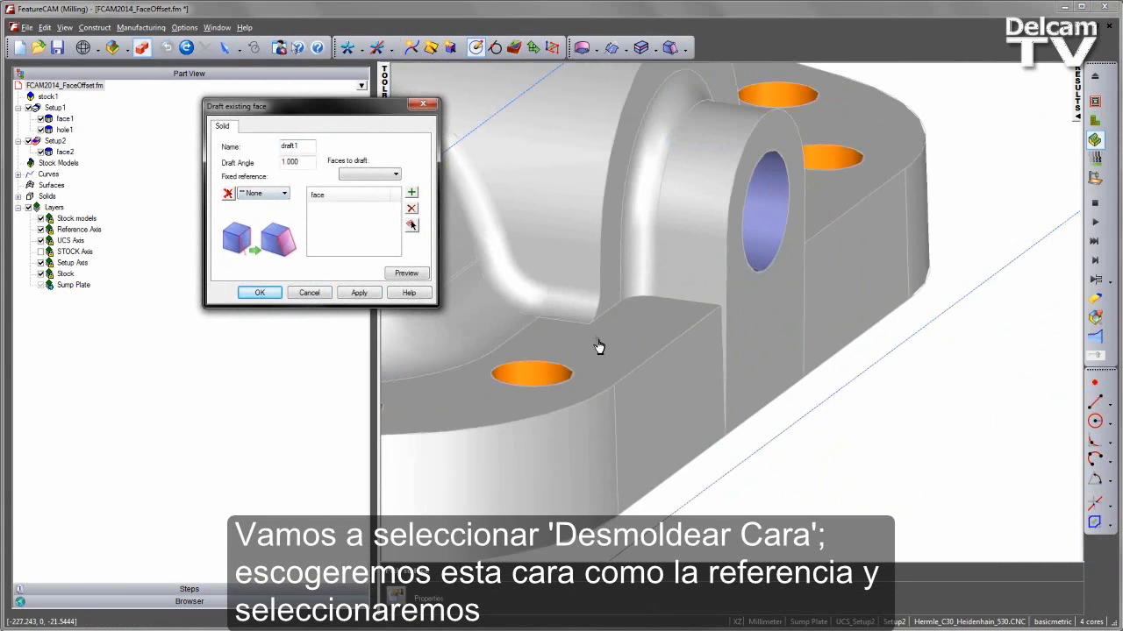
pyautogui.click(669, 395)
pyautogui.click(411, 225)
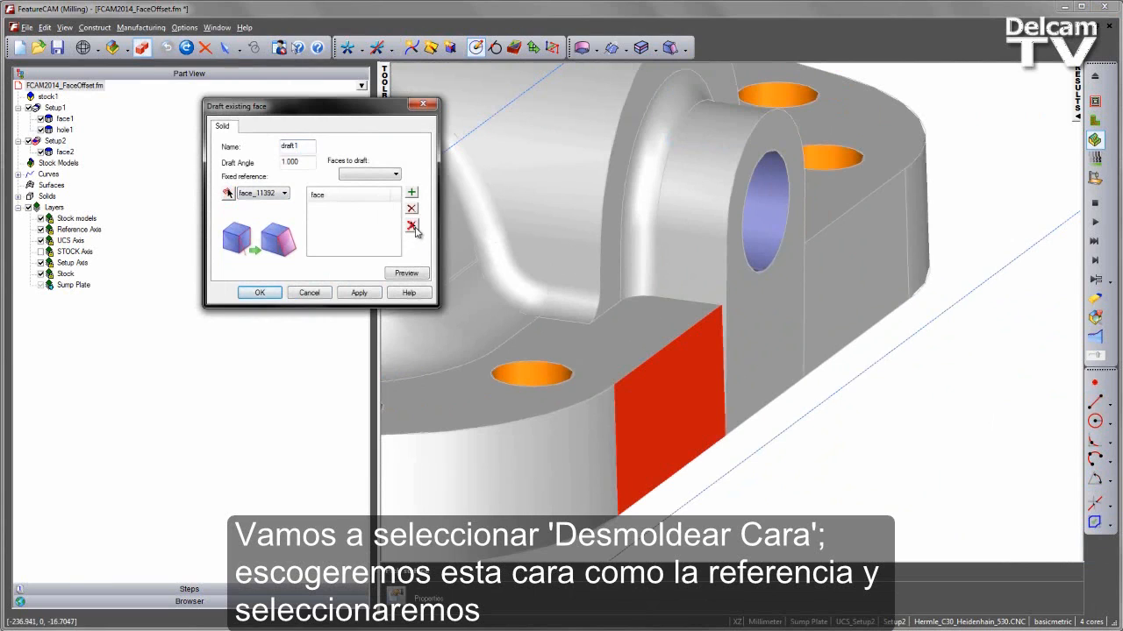
pyautogui.click(760, 309)
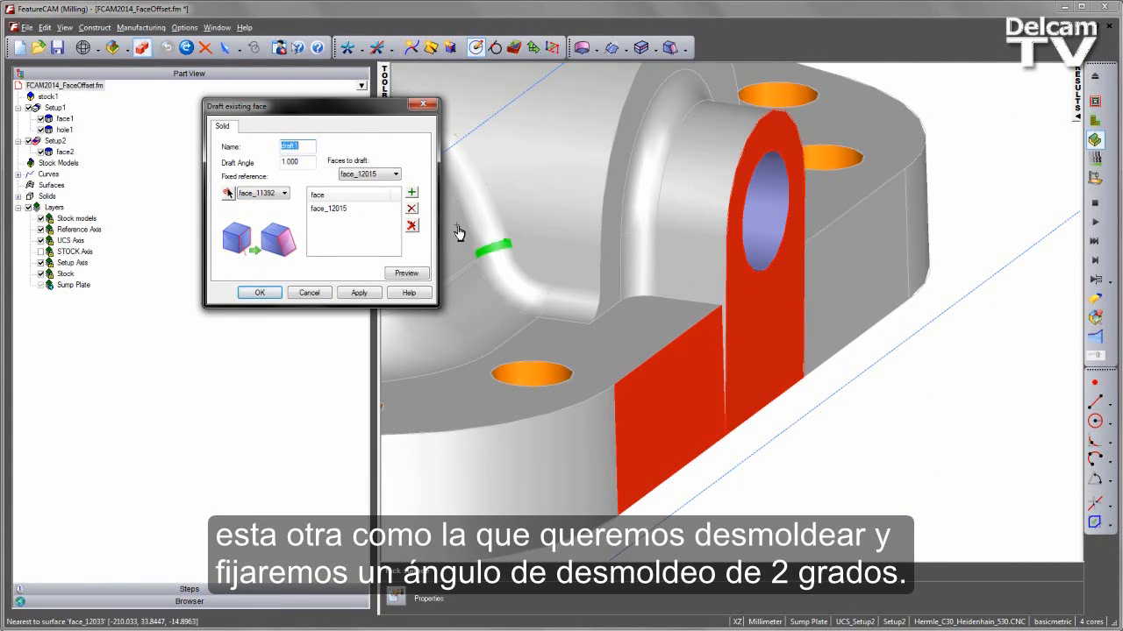
# - Set the draft angle to 2 degrees and preview the drafted boss face
pyautogui.press('Tab')
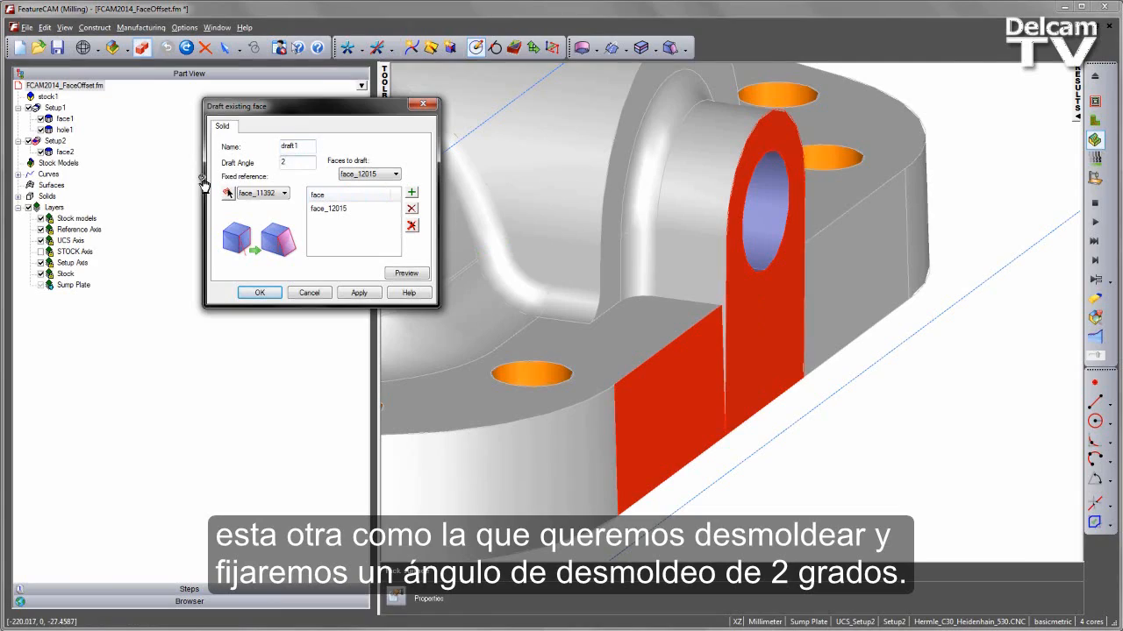
pyautogui.click(406, 273)
pyautogui.moveTo(602, 321); pyautogui.dragTo(657, 324, button='middle')
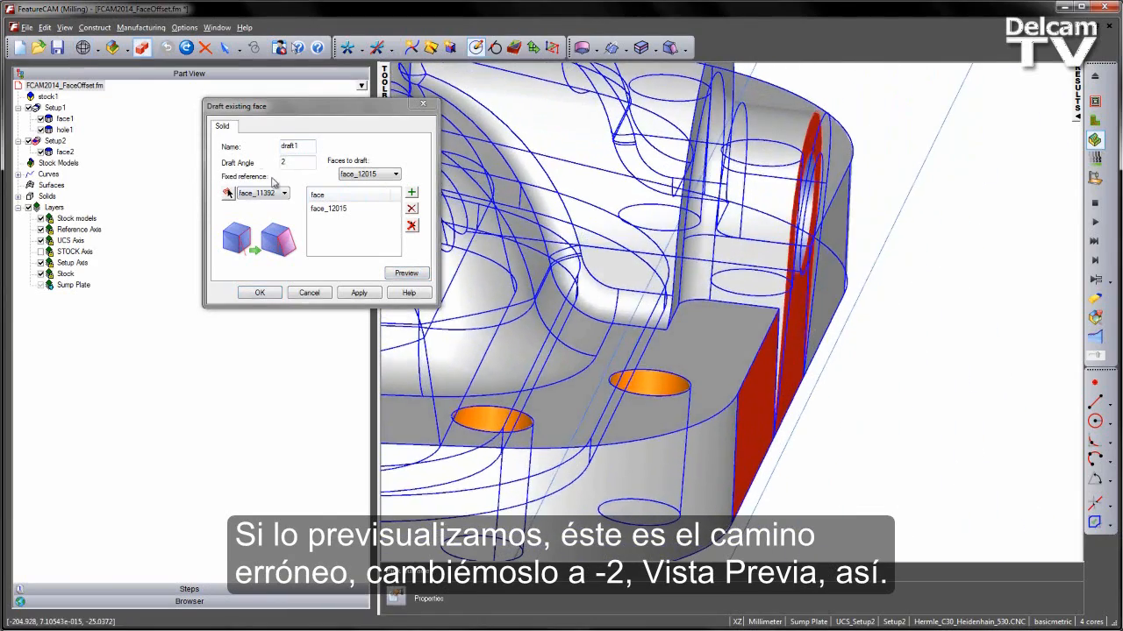
# - Set the draft angle to -2 degrees, preview the result and apply the draft to the boss end face
pyautogui.doubleClick(282, 163)
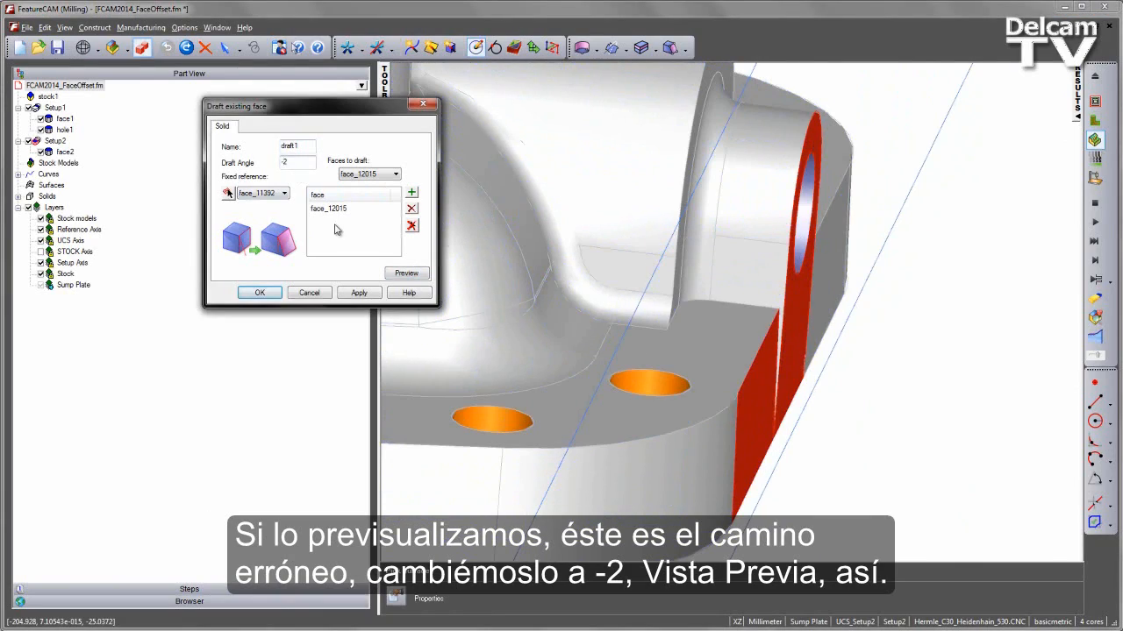
pyautogui.click(420, 274)
pyautogui.moveTo(839, 326); pyautogui.dragTo(727, 346, button='middle')
pyautogui.click(357, 292)
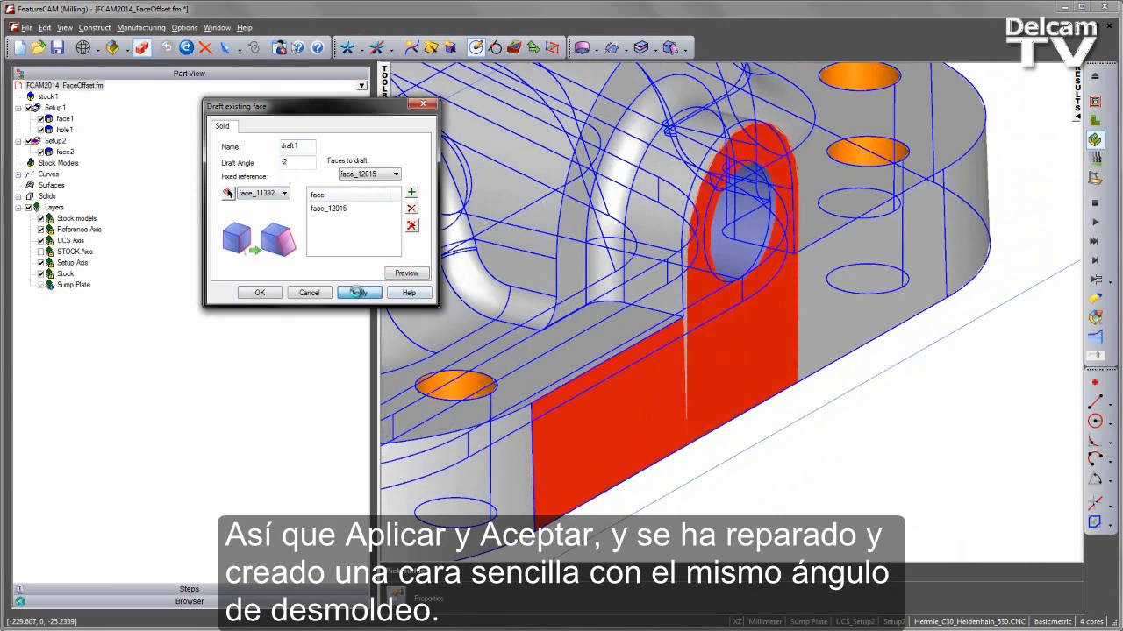
# - Accept the face draft and inspect the drafted boss end face and the whole sump plate
pyautogui.click(259, 293)
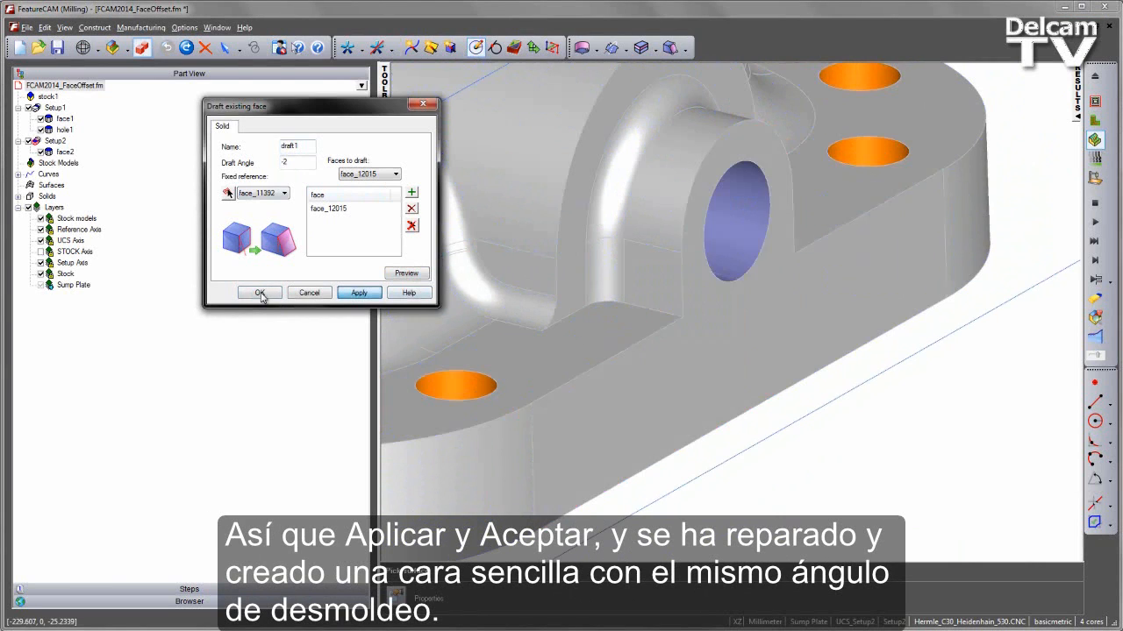
pyautogui.moveTo(765, 394)
pyautogui.mouseDown(button='middle')
pyautogui.moveTo(870, 451)
pyautogui.moveTo(937, 426)
pyautogui.moveTo(753, 380)
pyautogui.mouseUp(button='middle')
pyautogui.click(850, 456)
pyautogui.click(753, 379)
pyautogui.moveTo(826, 372); pyautogui.dragTo(795, 413, button='middle')
pyautogui.scroll(-5, 779, 368)
pyautogui.keyDown('shift'); pyautogui.moveTo(675, 330); pyautogui.dragTo(469, 286, button='middle'); pyautogui.keyUp('shift')
pyautogui.scroll(-2, 605, 262)
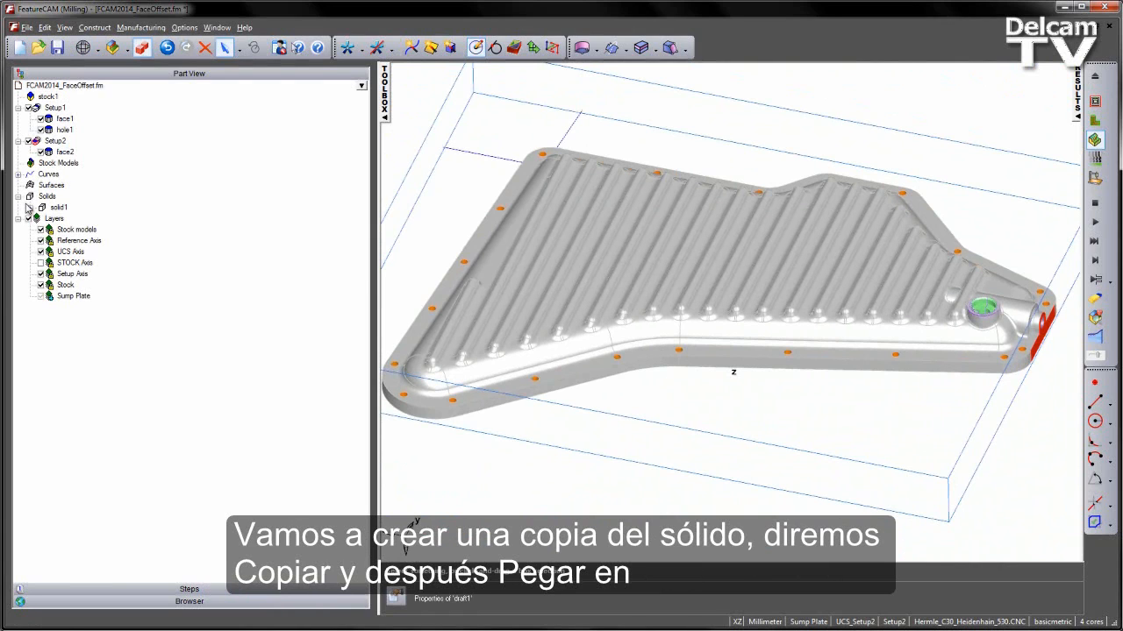
# - Duplicate solid1 by copying and pasting it within the part's solids
pyautogui.click(56, 208)
pyautogui.rightClick(53, 211)
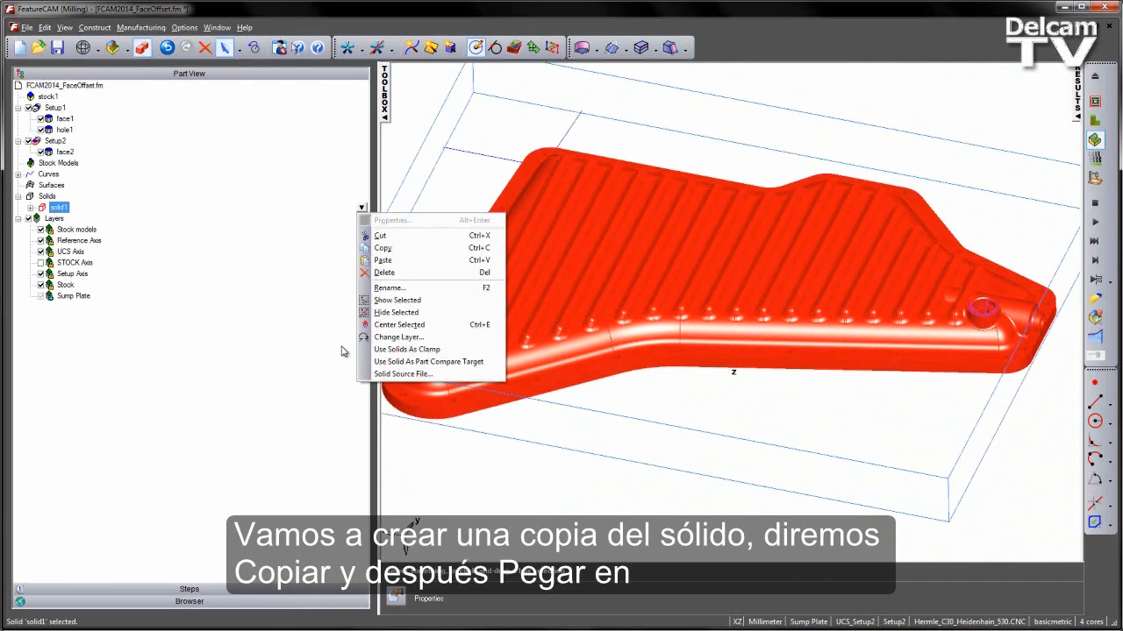
pyautogui.click(401, 254)
pyautogui.click(49, 197)
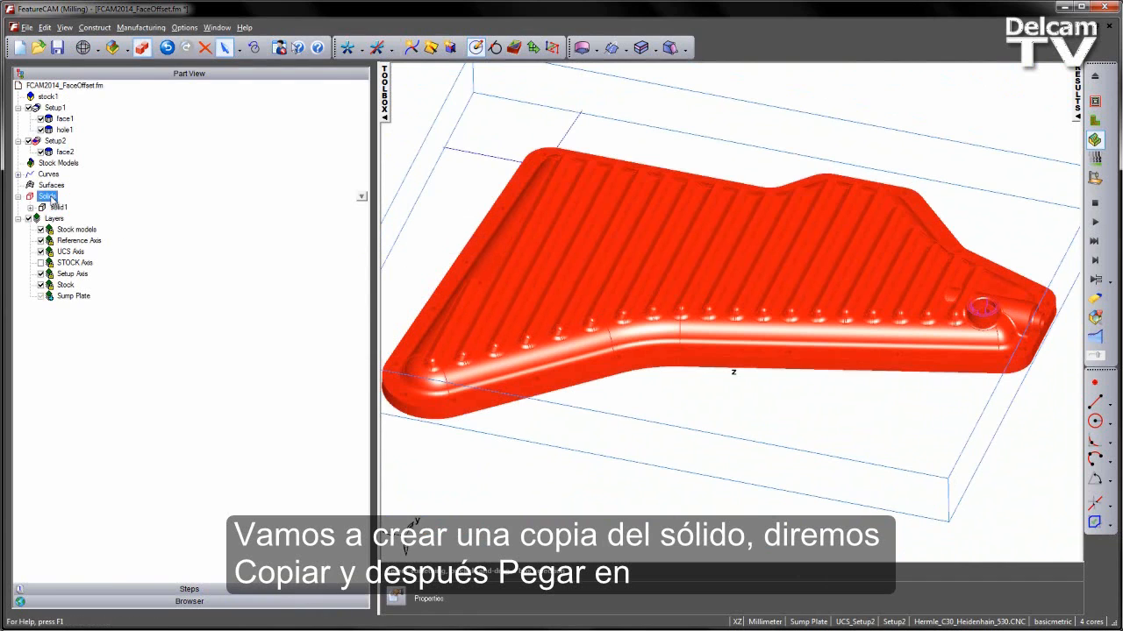
pyautogui.rightClick(54, 207)
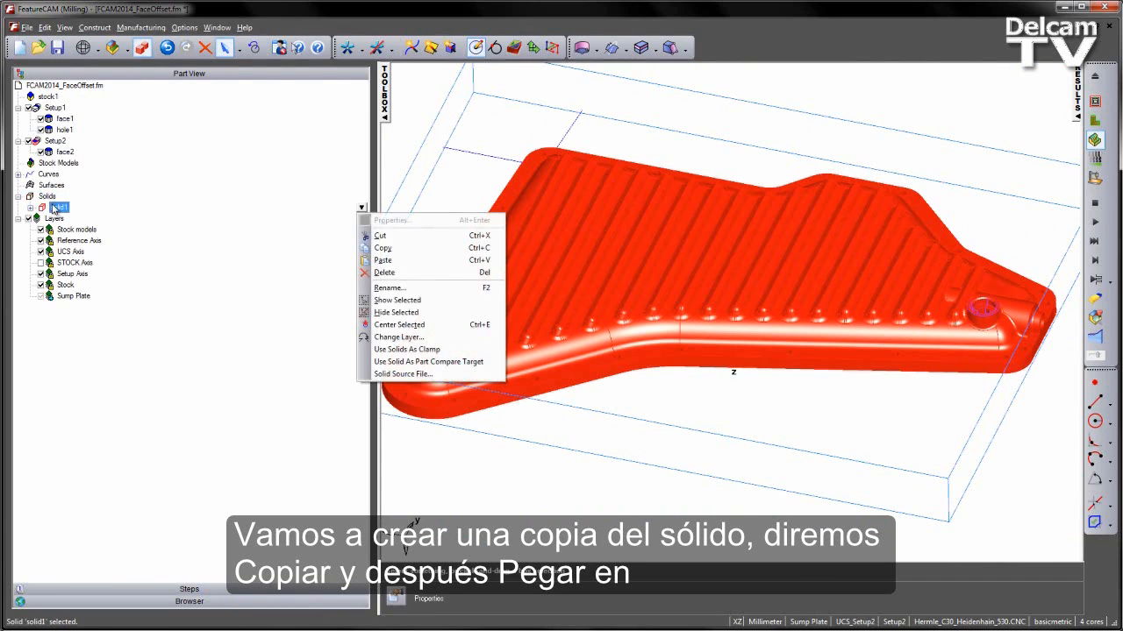
pyautogui.click(396, 260)
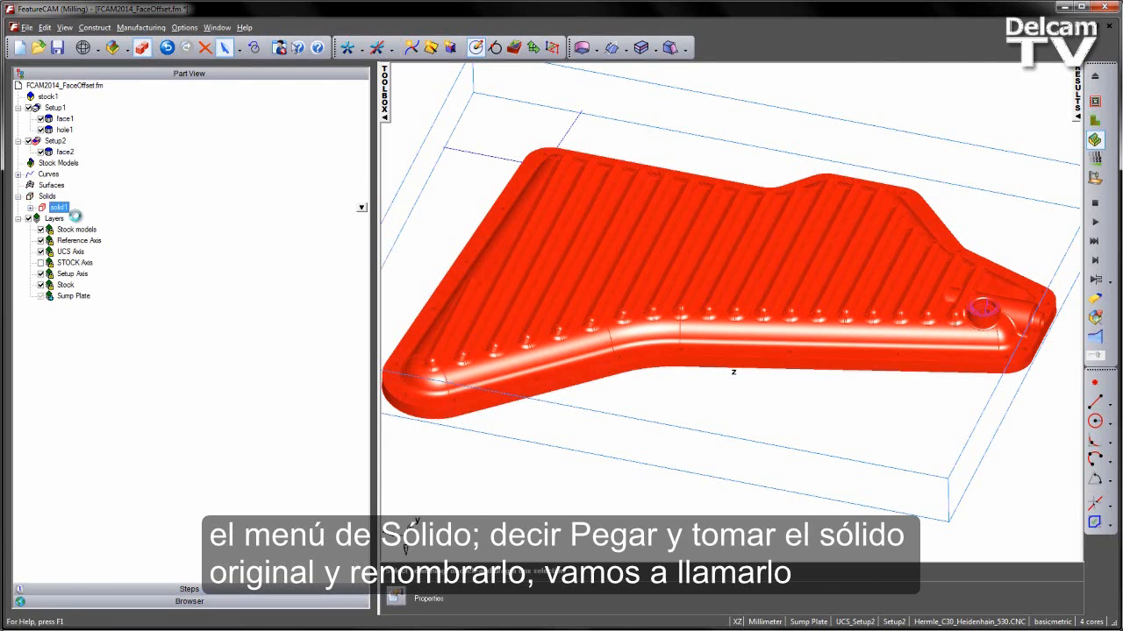
# - Rename the original solid, solid1, as sump plate
pyautogui.click(58, 208)
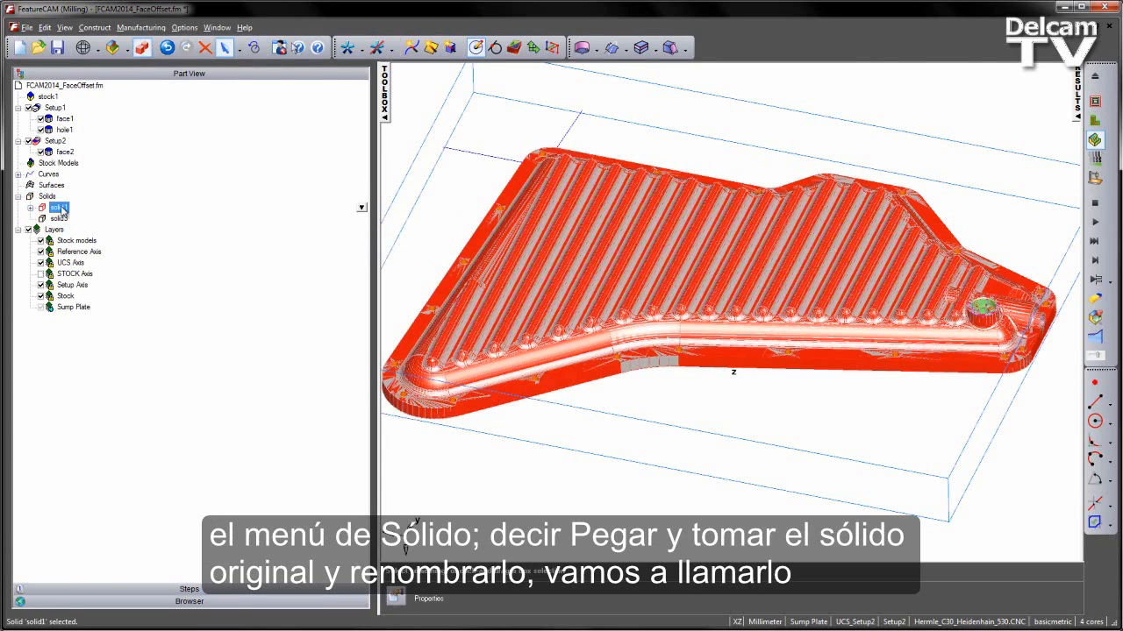
pyautogui.click(362, 208)
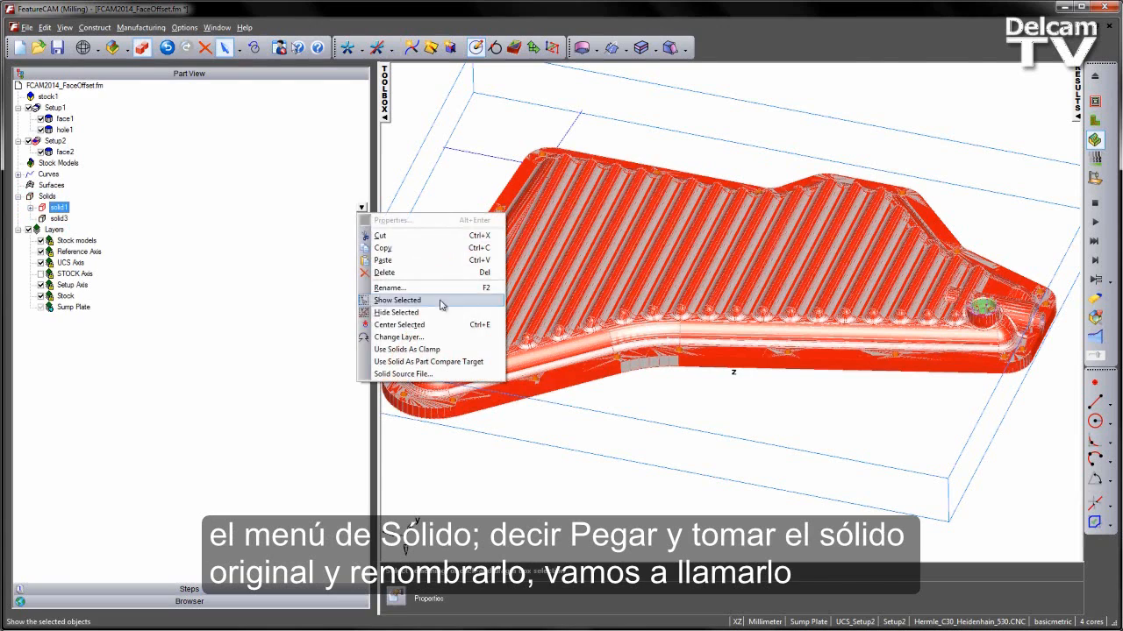
pyautogui.click(439, 286)
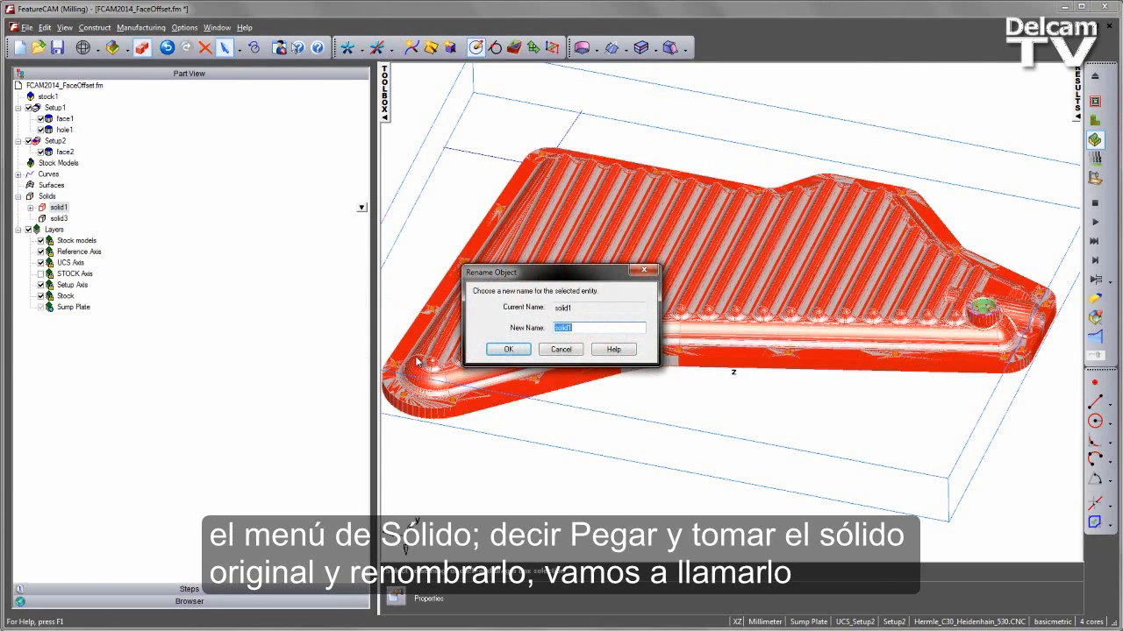
pyautogui.write('sump plate')
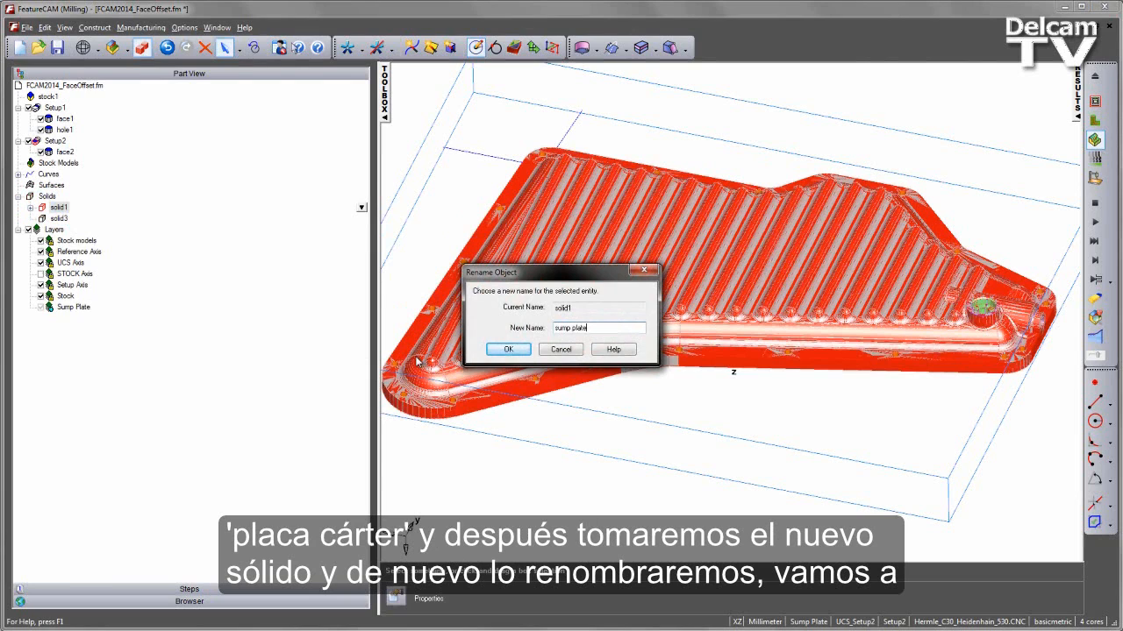
pyautogui.click(510, 349)
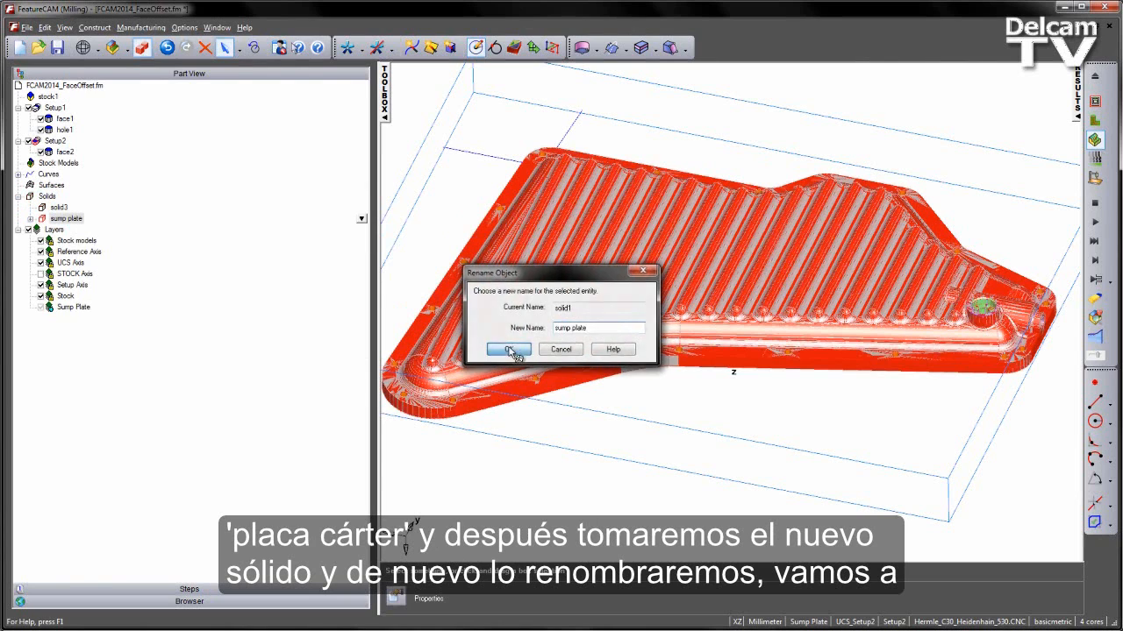
# - Rename the copied solid, solid3, as cast stock
pyautogui.click(59, 207)
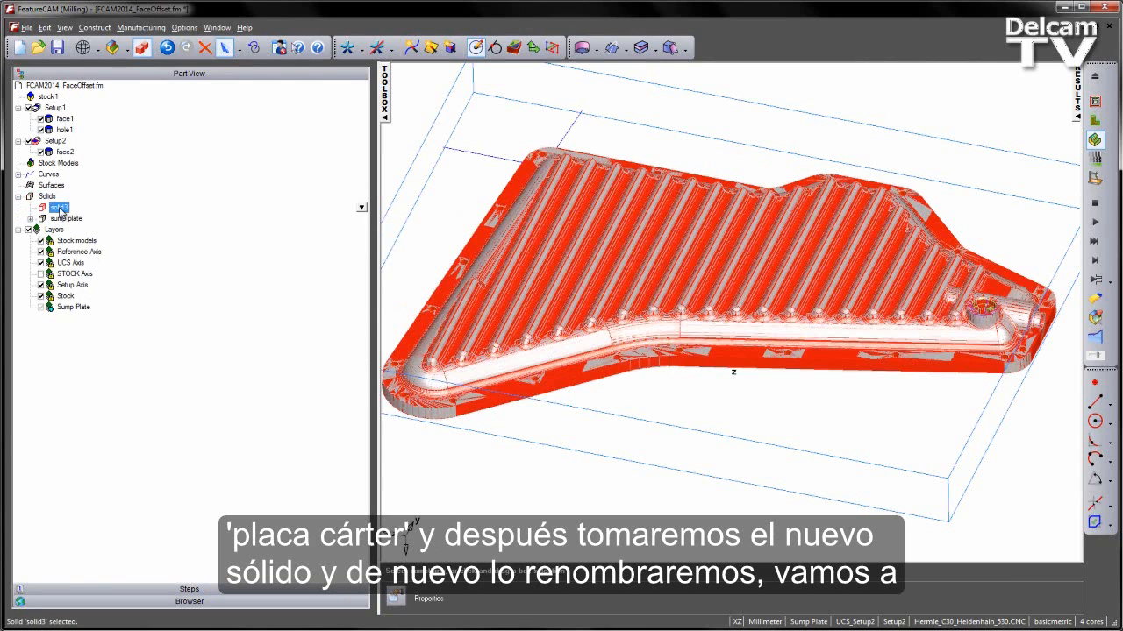
pyautogui.click(361, 207)
pyautogui.click(416, 289)
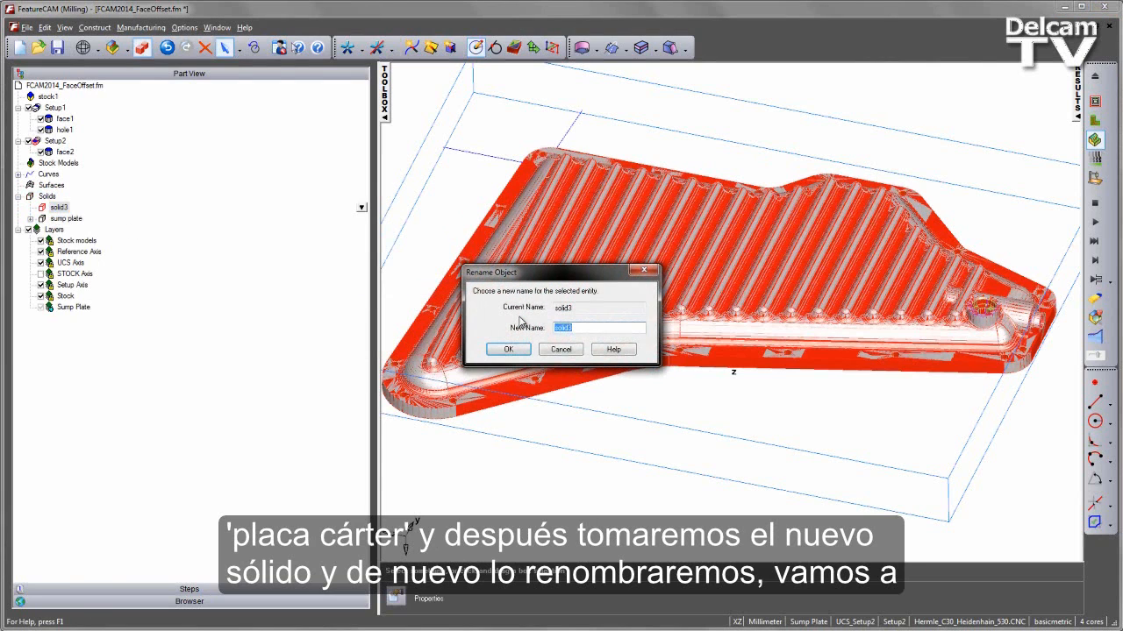
pyautogui.write('cast stock')
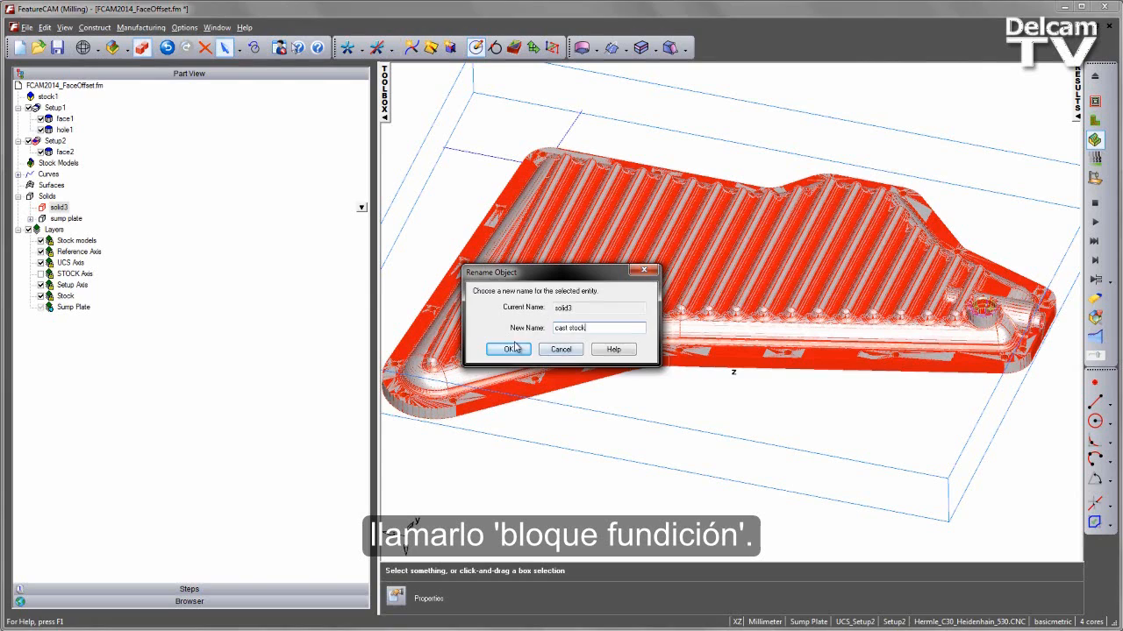
pyautogui.click(509, 349)
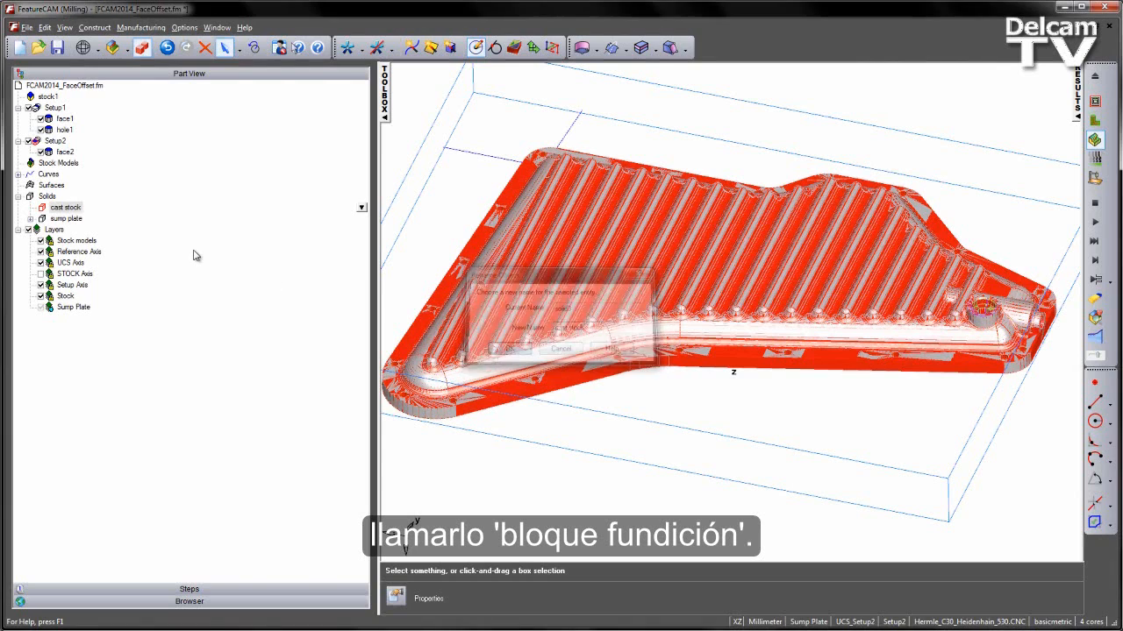
# - Create a new layer named Cast Stock
pyautogui.click(53, 229)
pyautogui.click(362, 228)
pyautogui.click(382, 245)
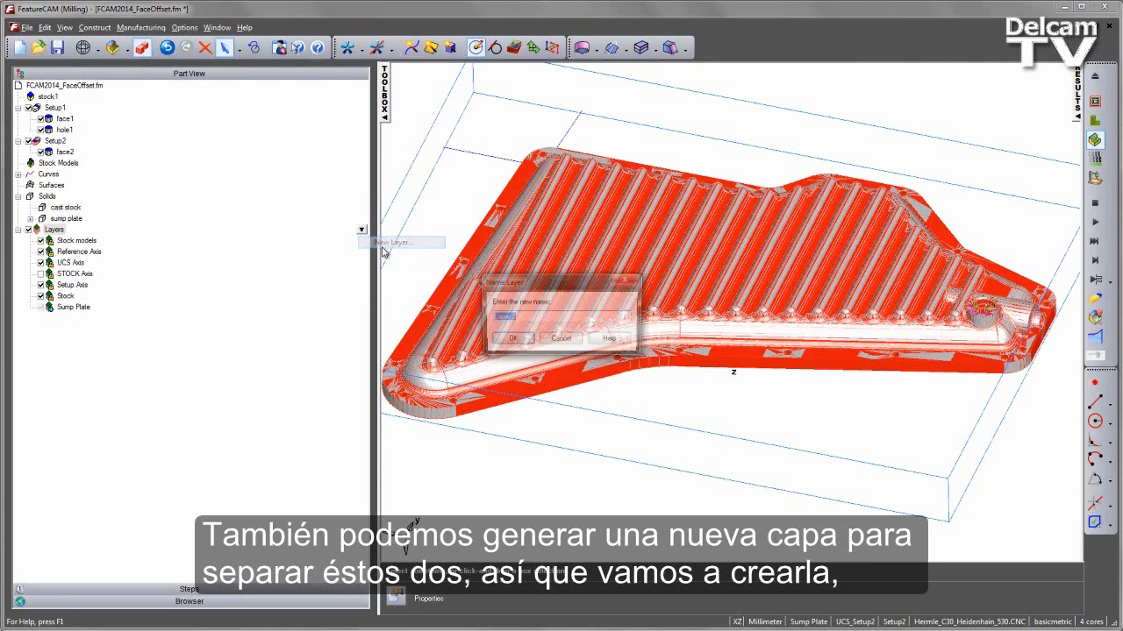
pyautogui.write('Cast Stock')
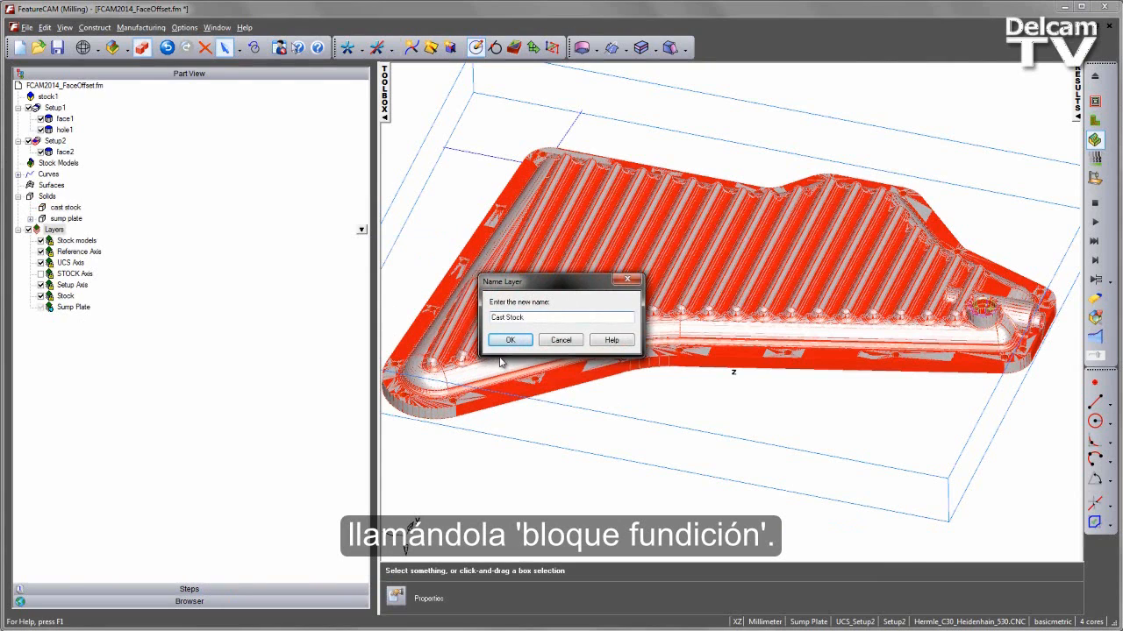
pyautogui.click(509, 341)
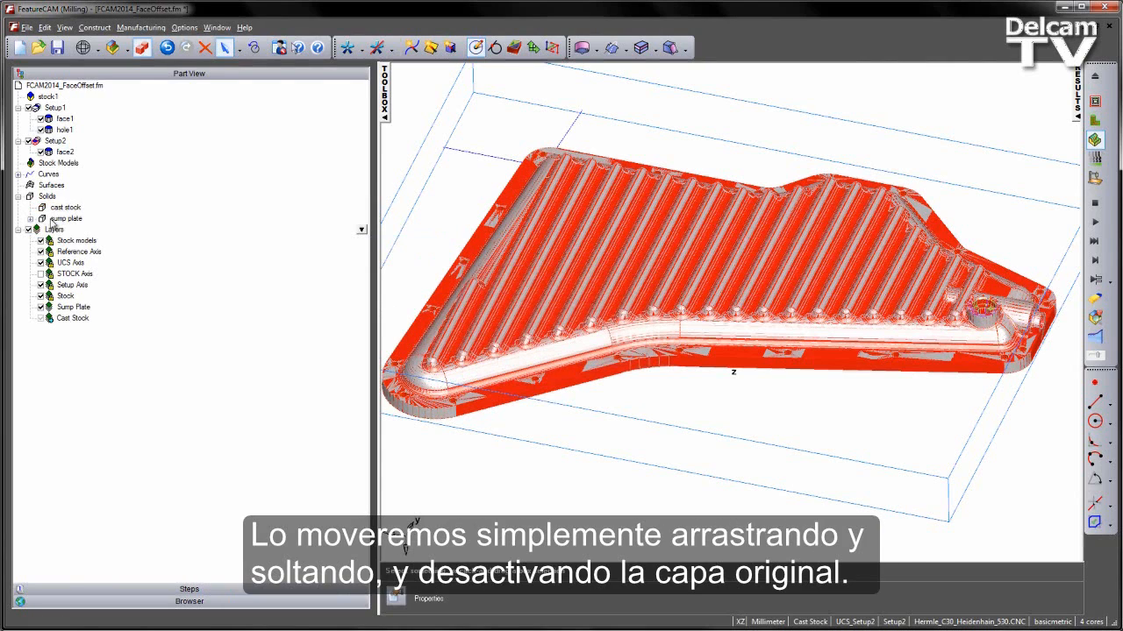
# - Move the cast stock solid to the Cast Stock layer, hide the Sump Plate layer and check that the copy is on display
pyautogui.moveTo(66, 207); pyautogui.dragTo(67, 324)
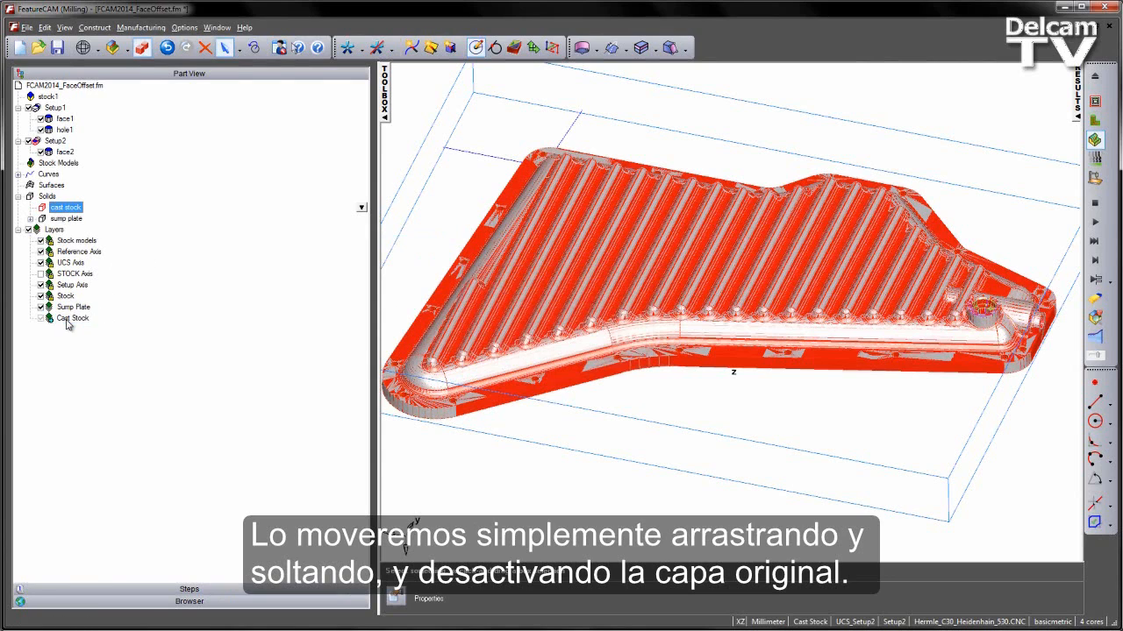
pyautogui.click(40, 307)
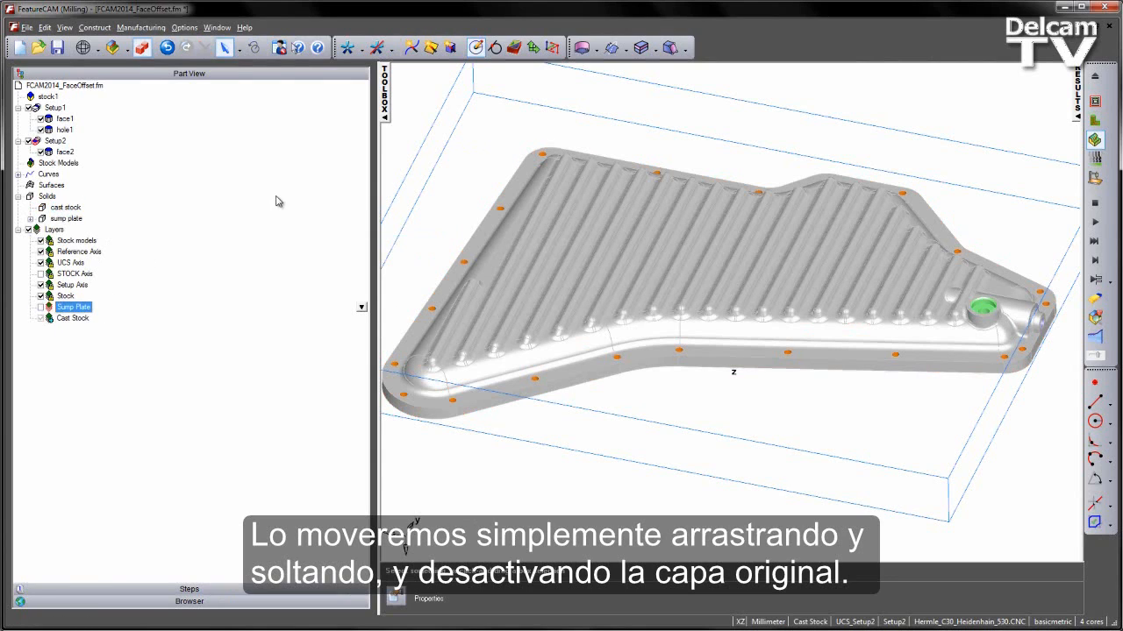
pyautogui.moveTo(609, 287)
pyautogui.mouseDown(button='middle')
pyautogui.moveTo(549, 213)
pyautogui.moveTo(624, 273)
pyautogui.moveTo(611, 283)
pyautogui.mouseUp(button='middle')
pyautogui.scroll(3, 532, 261)
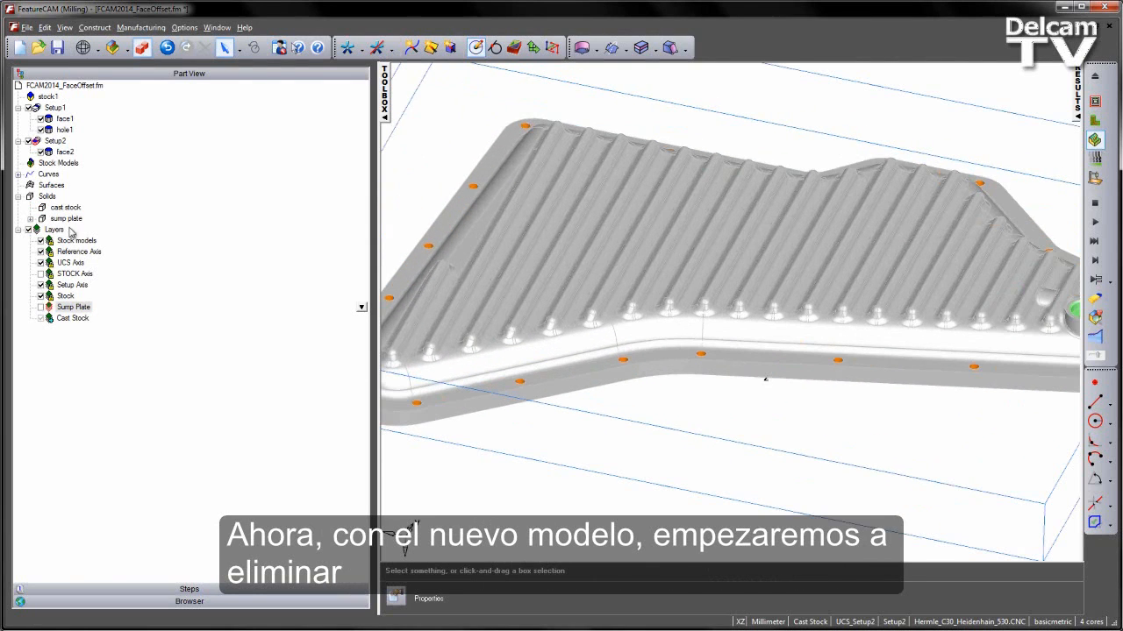
pyautogui.click(66, 208)
pyautogui.scroll(-4, 541, 214)
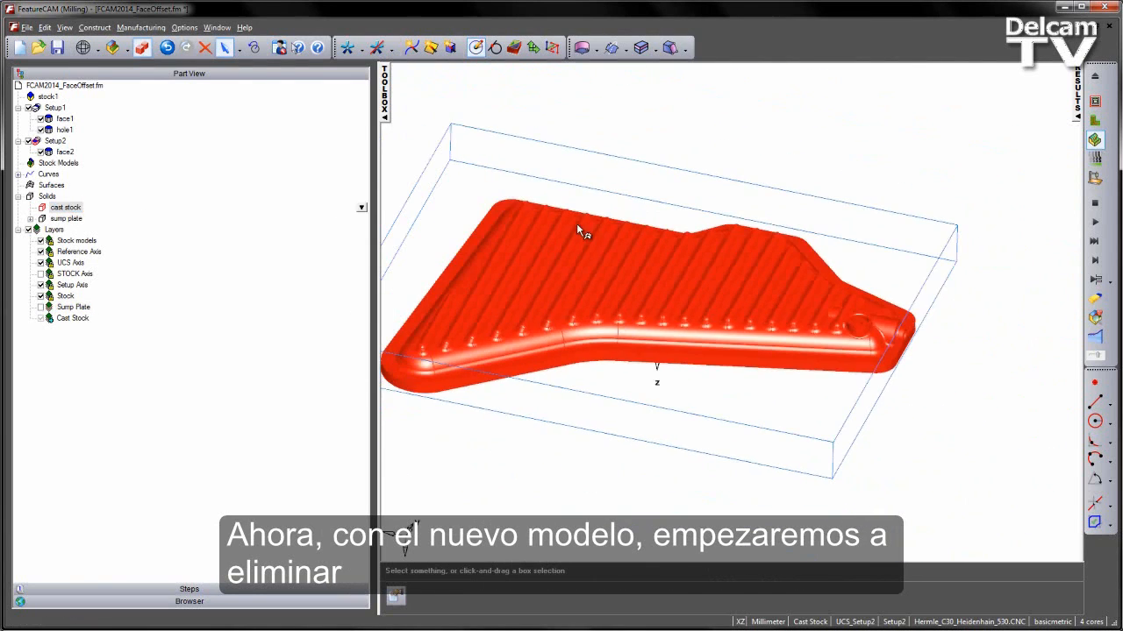
pyautogui.click(640, 132)
# - Select all green faces of the cast stock by colour, with Solid as the entity type
pyautogui.moveTo(657, 136); pyautogui.dragTo(609, 220, button='middle')
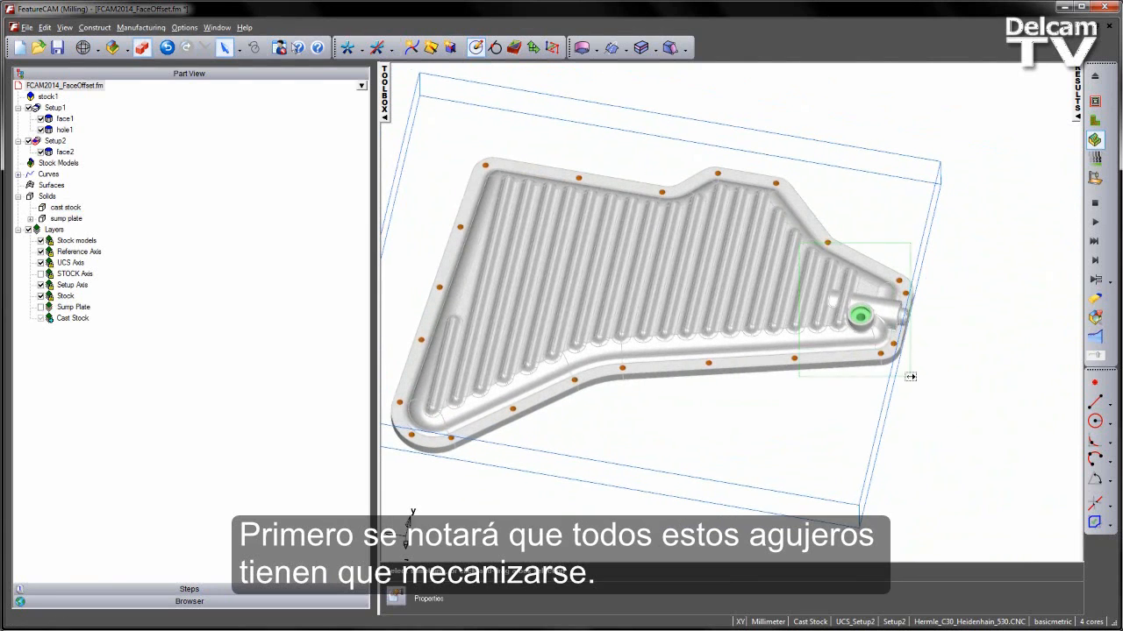
pyautogui.scroll(5, 891, 316)
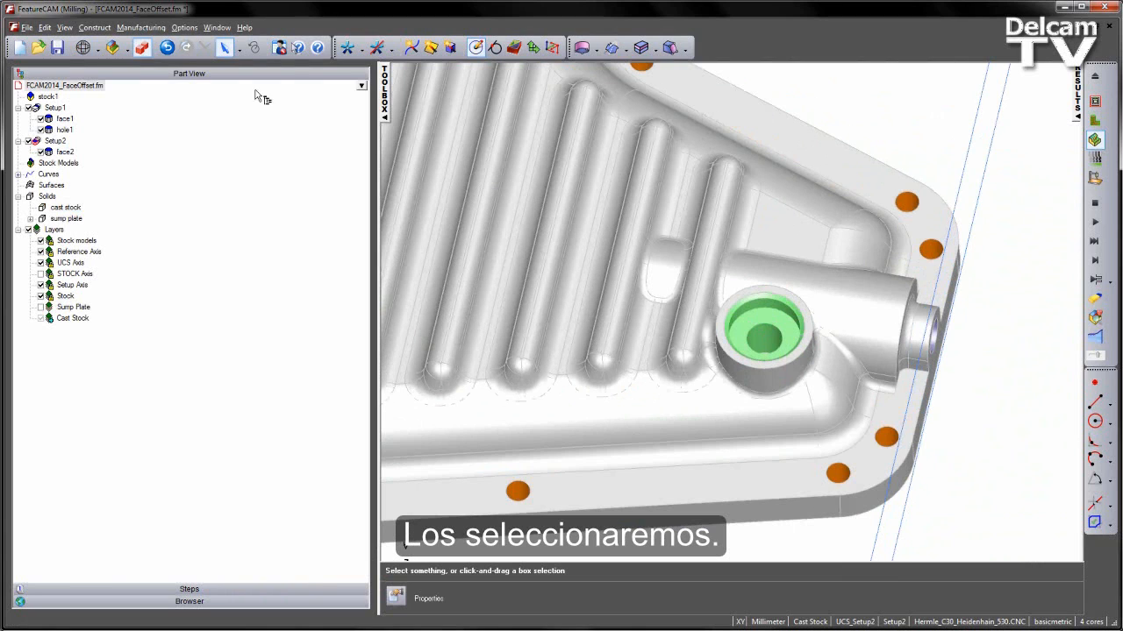
pyautogui.click(44, 28)
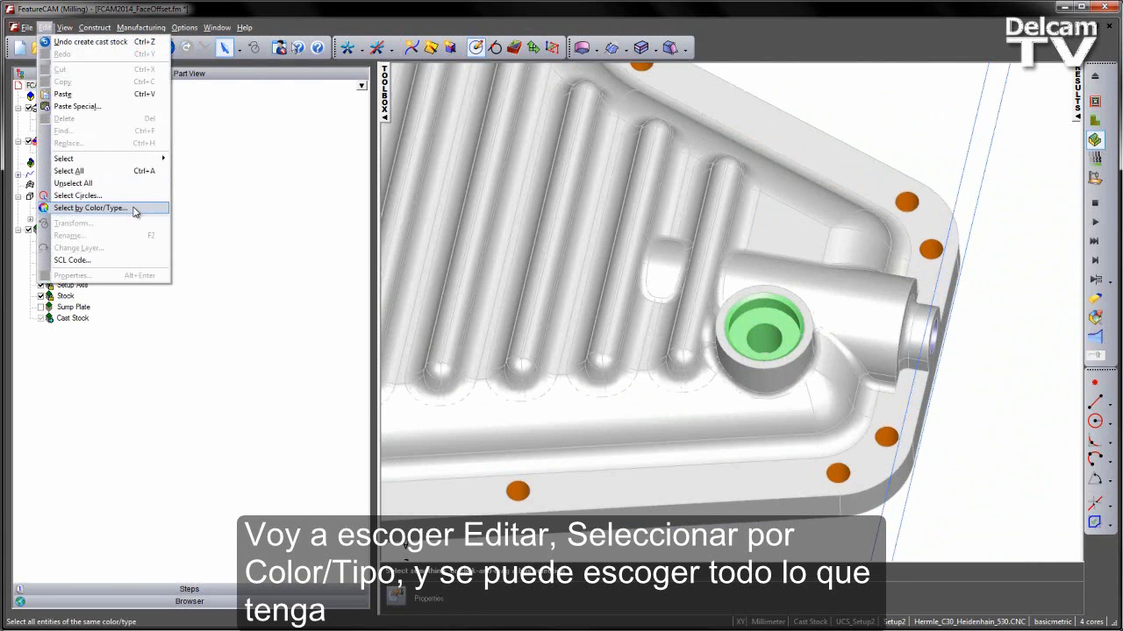
pyautogui.click(90, 208)
pyautogui.moveTo(562, 241); pyautogui.dragTo(457, 182)
pyautogui.click(506, 254)
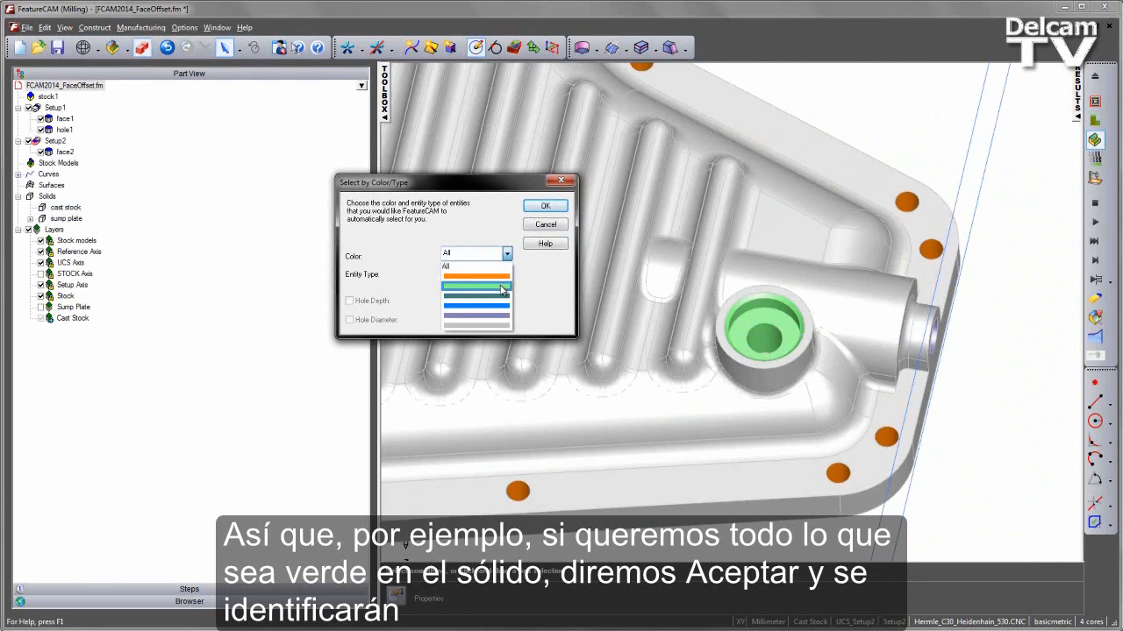
pyautogui.click(475, 285)
pyautogui.click(487, 271)
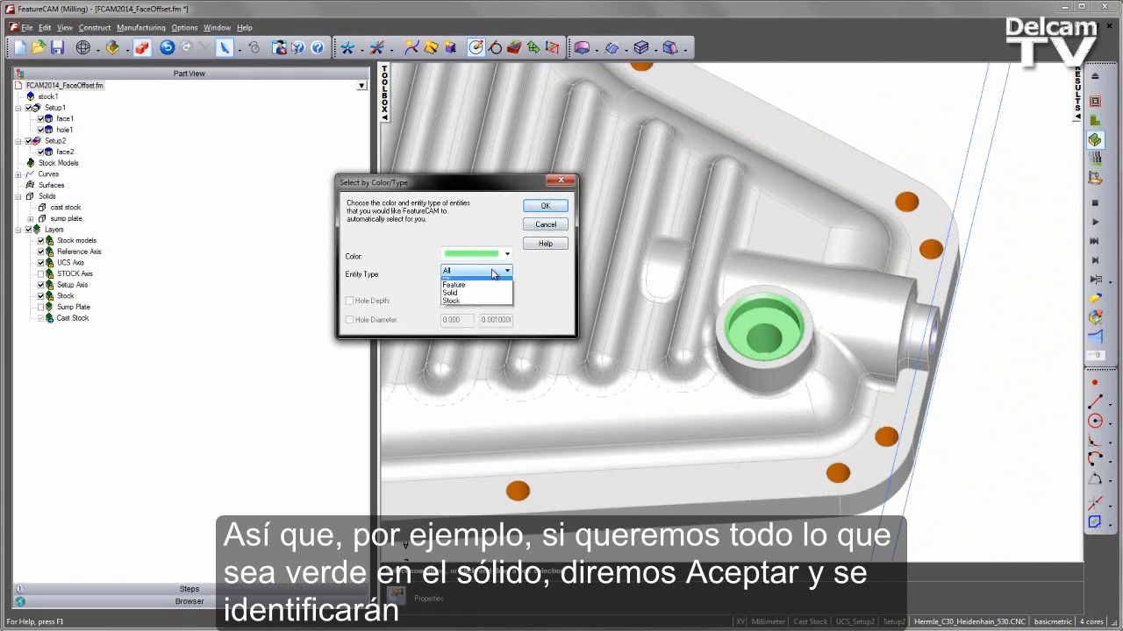
pyautogui.click(485, 304)
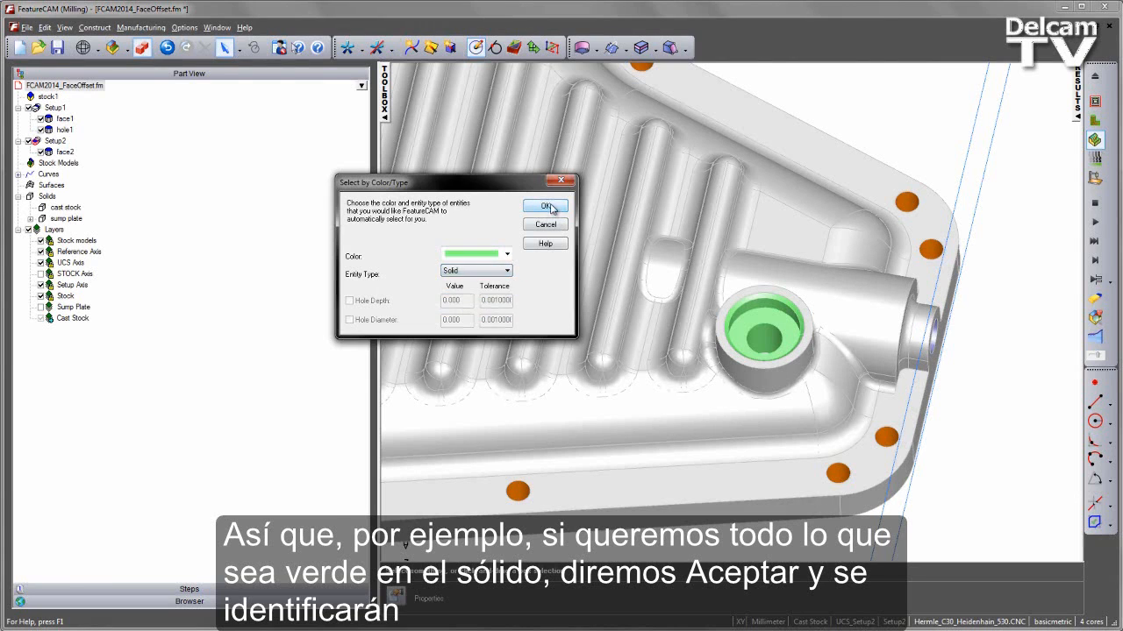
pyautogui.click(546, 207)
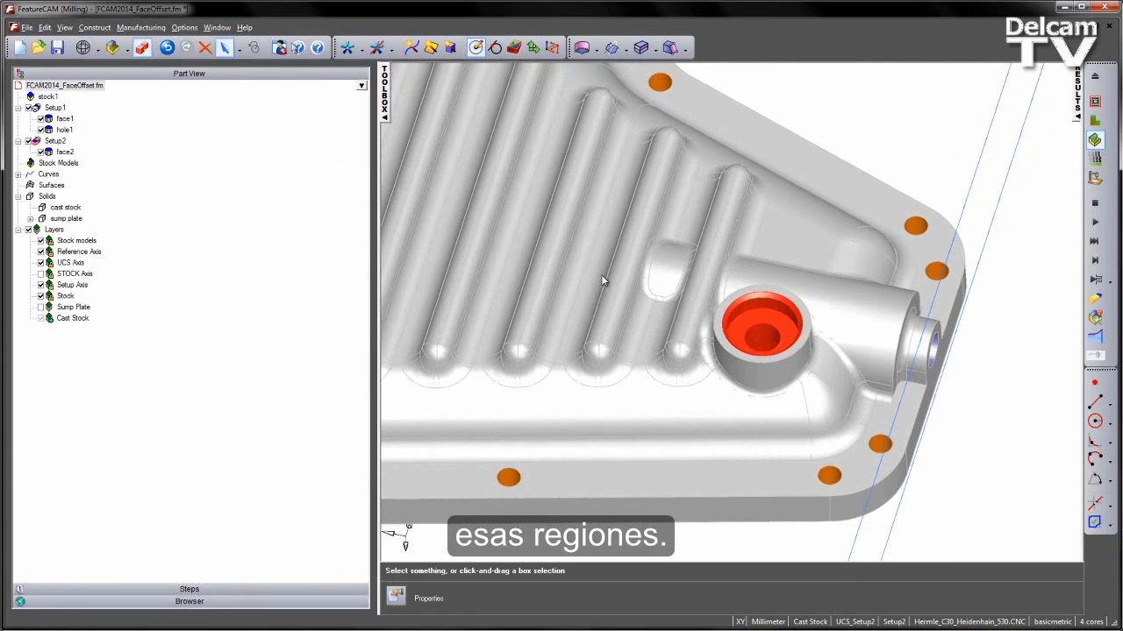
# - Delete the selected green counterbore faces with Delete Face, modifying the existing solid and healing the remaining faces
pyautogui.click(686, 48)
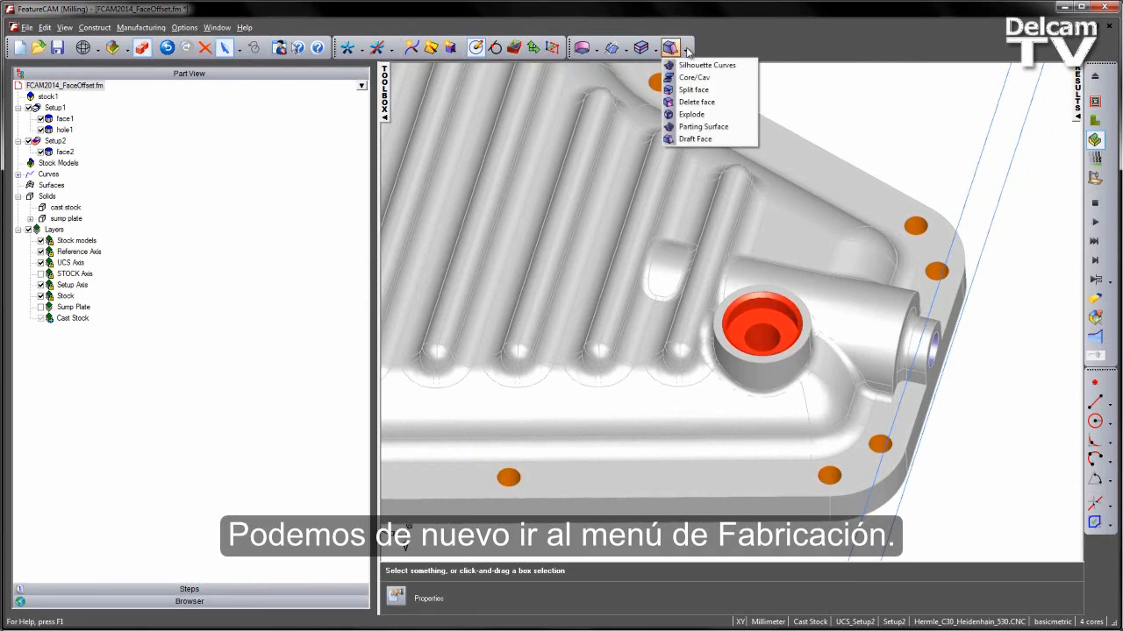
pyautogui.click(712, 103)
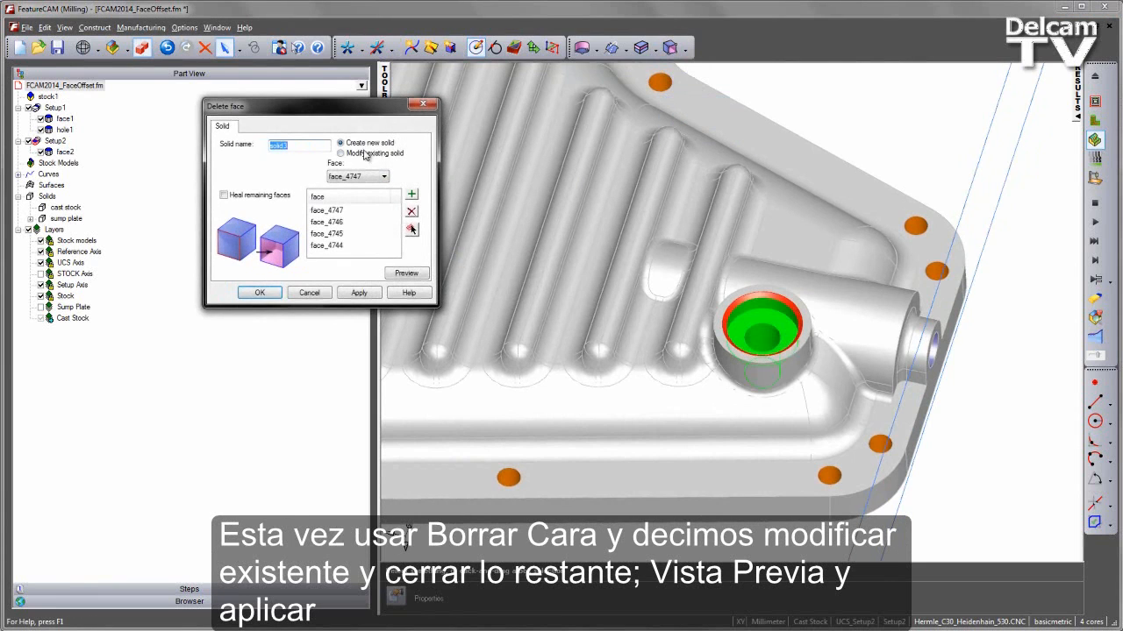
pyautogui.click(366, 156)
pyautogui.click(253, 196)
pyautogui.click(405, 274)
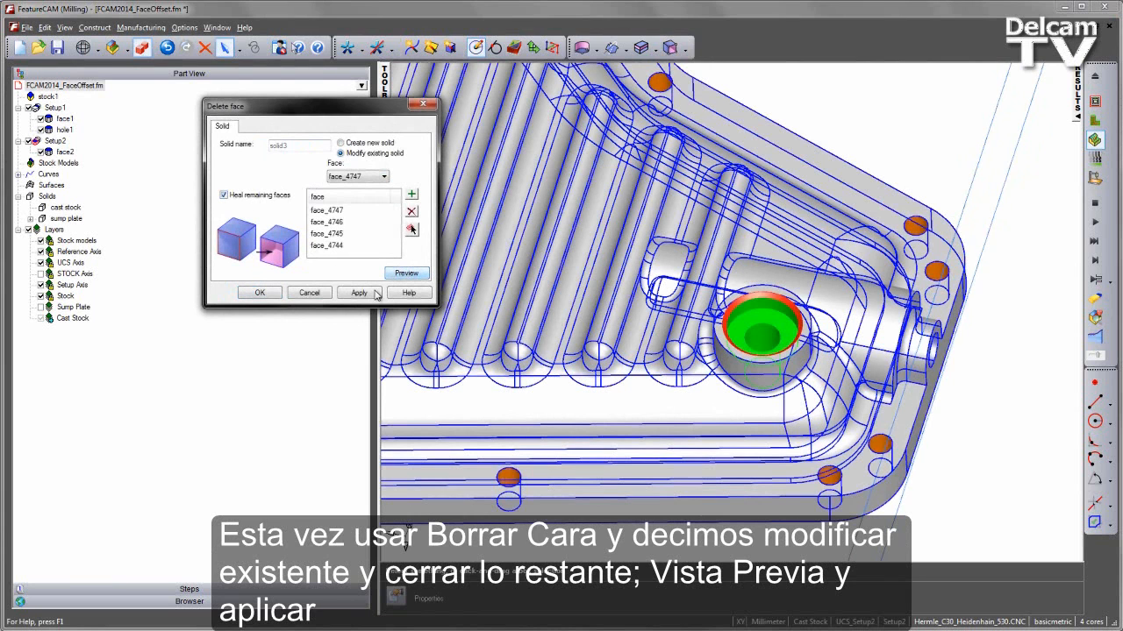
pyautogui.click(359, 293)
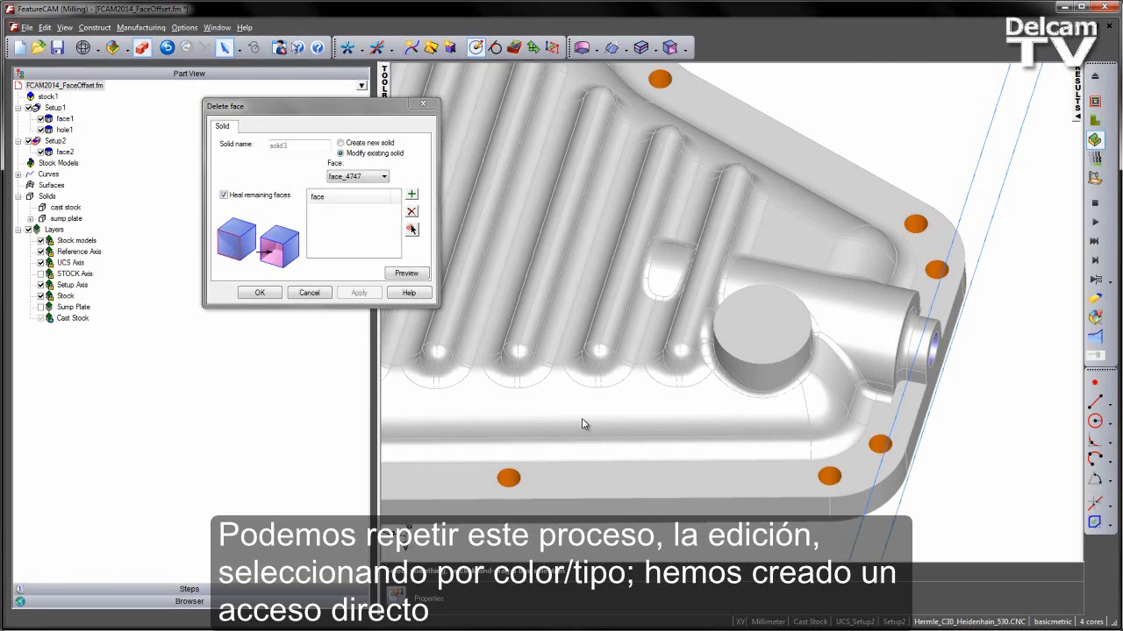
# - Select all orange hole faces of the cast stock by colour and delete them with Delete Face, healing the remaining faces
pyautogui.click(512, 478)
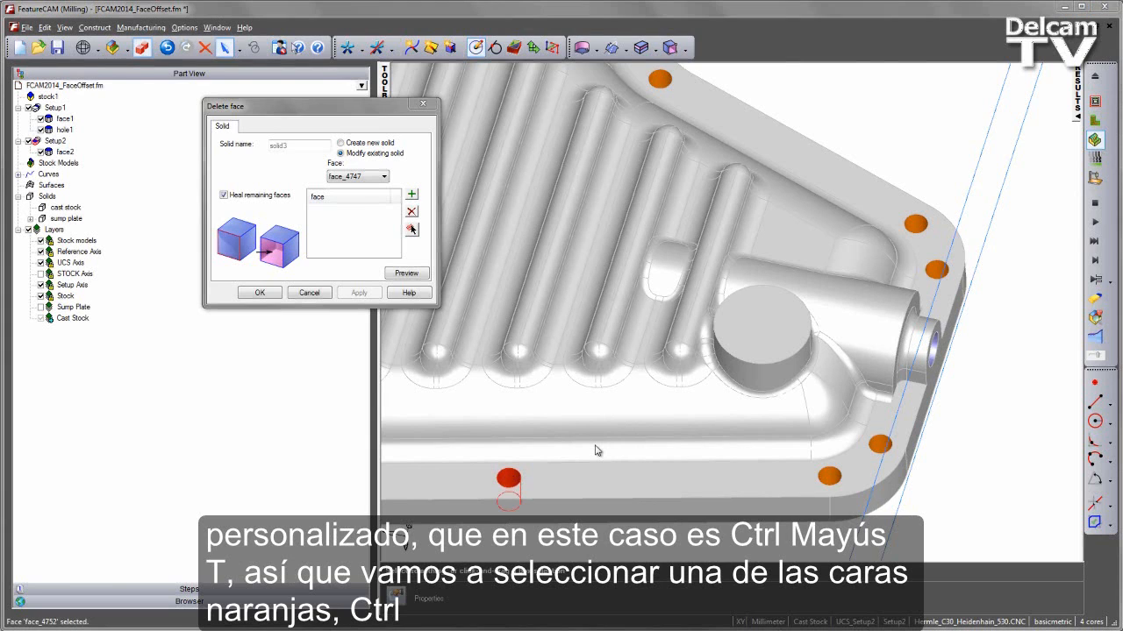
pyautogui.hotkey('ctrl', 'shift', 't')
pyautogui.click(648, 266)
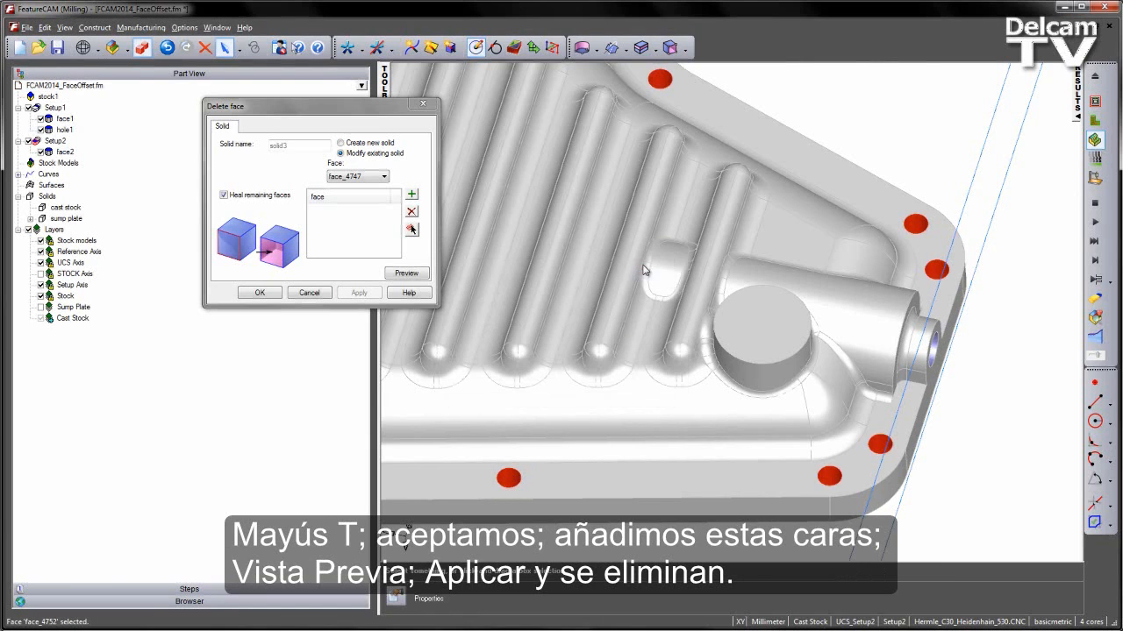
pyautogui.click(412, 196)
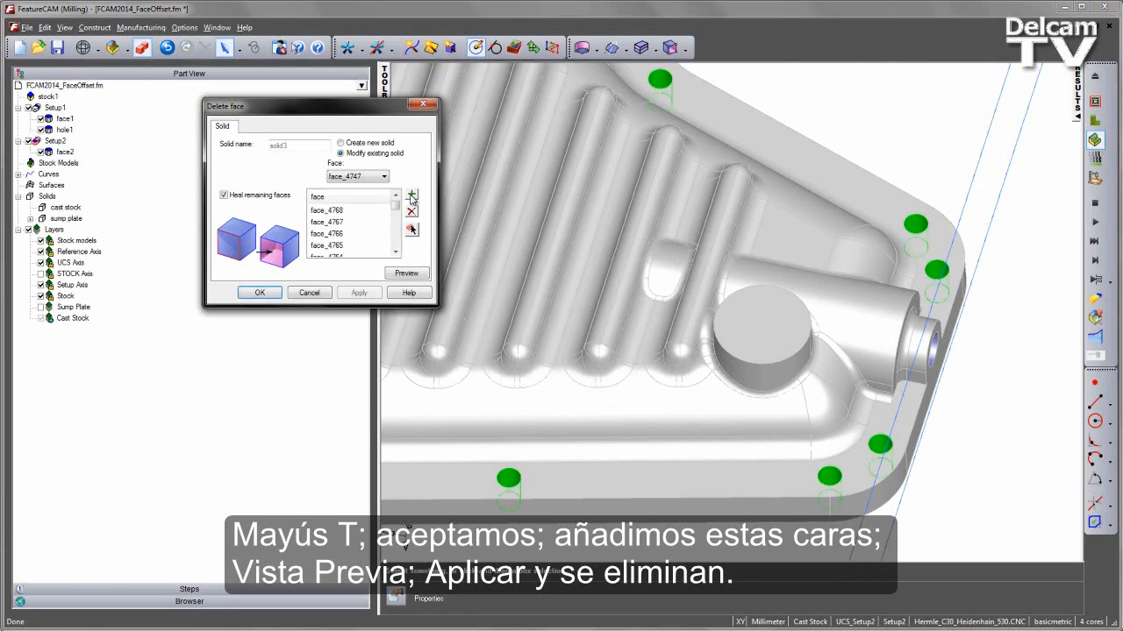
pyautogui.click(419, 276)
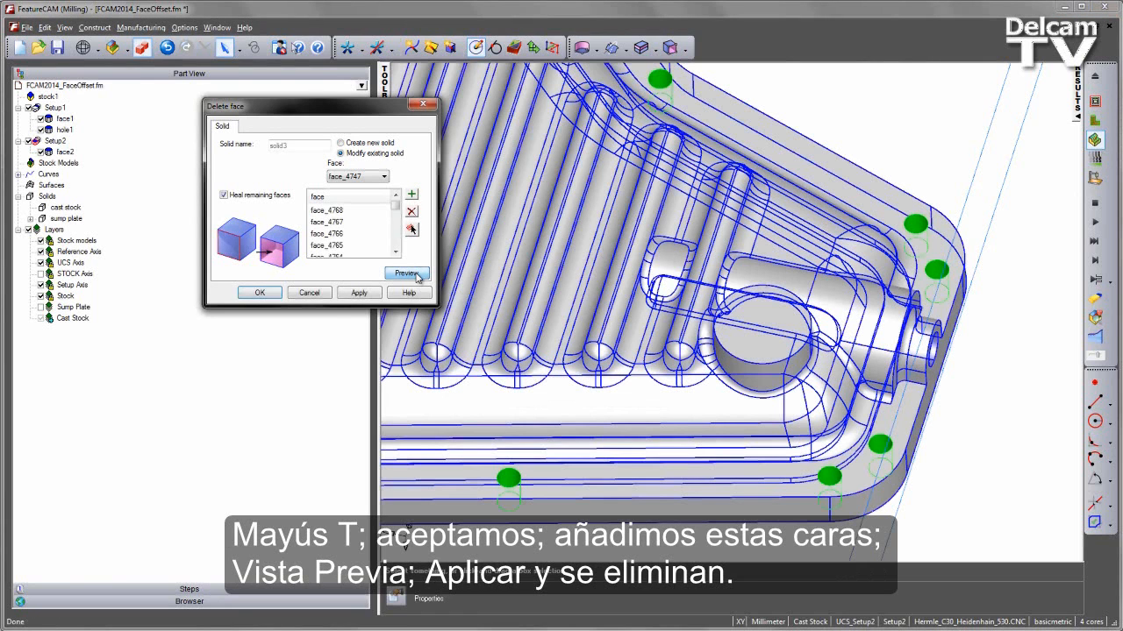
pyautogui.click(359, 293)
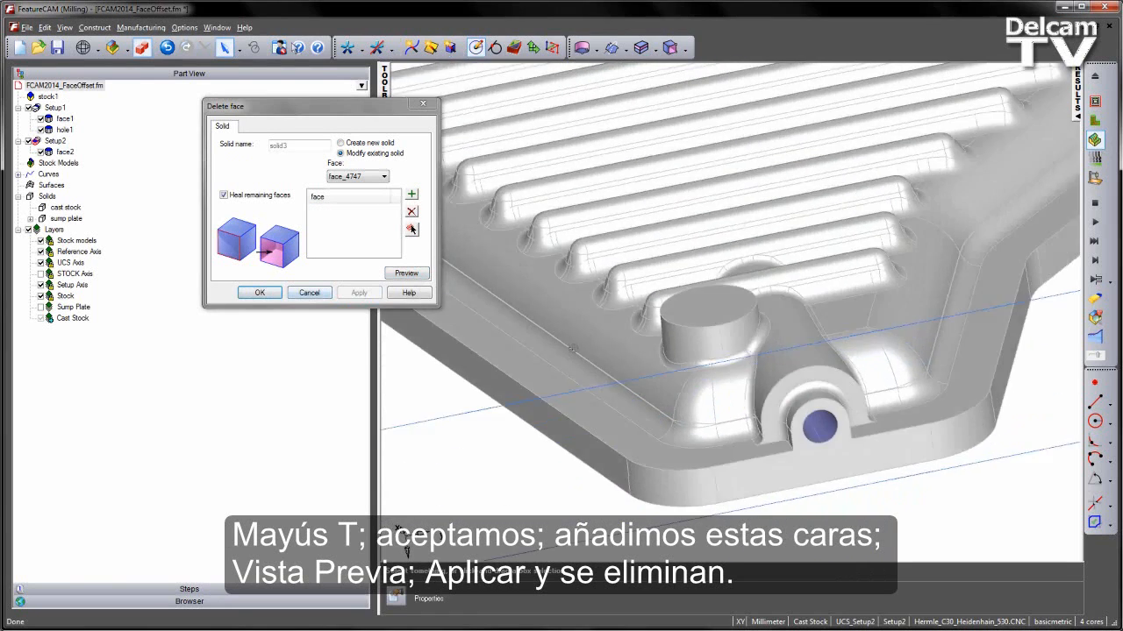
# - Select all purple faces of the slot and side bore on the underside of the cast stock by colour
pyautogui.moveTo(572, 349); pyautogui.dragTo(581, 454, button='middle')
pyautogui.moveTo(516, 472); pyautogui.dragTo(675, 288, button='middle')
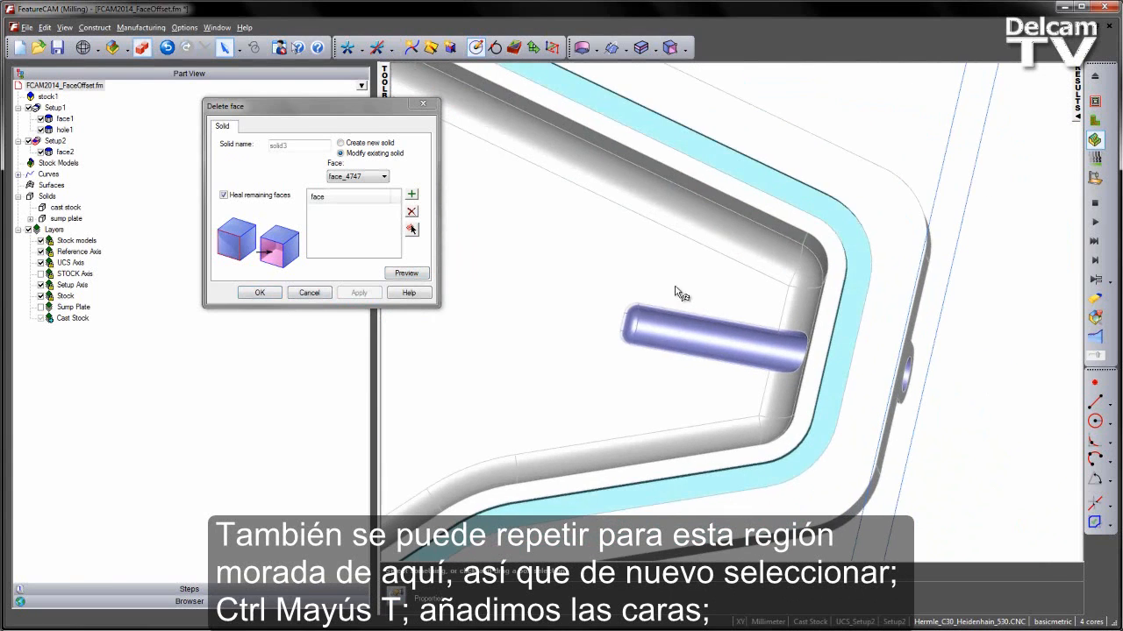
pyautogui.scroll(1, 651, 294)
pyautogui.scroll(5, 668, 362)
pyautogui.click(659, 362)
pyautogui.scroll(-3, 701, 389)
pyautogui.keyDown('shift'); pyautogui.moveTo(740, 391); pyautogui.dragTo(500, 310, button='middle'); pyautogui.keyUp('shift')
pyautogui.hotkey('ctrl', 'shift', 't')
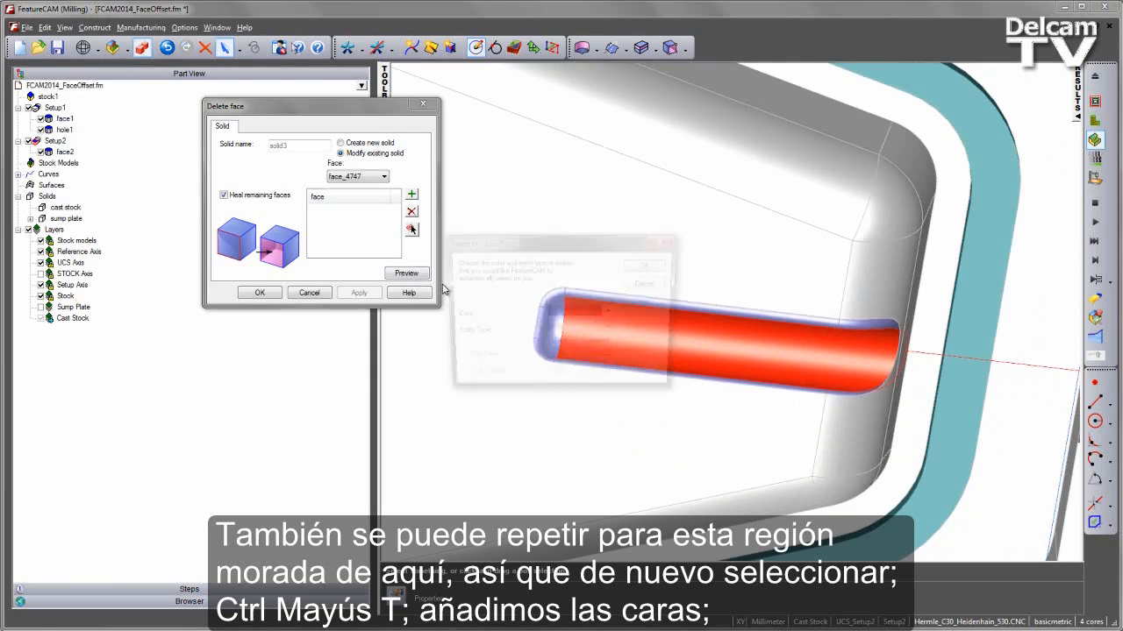
pyautogui.click(649, 265)
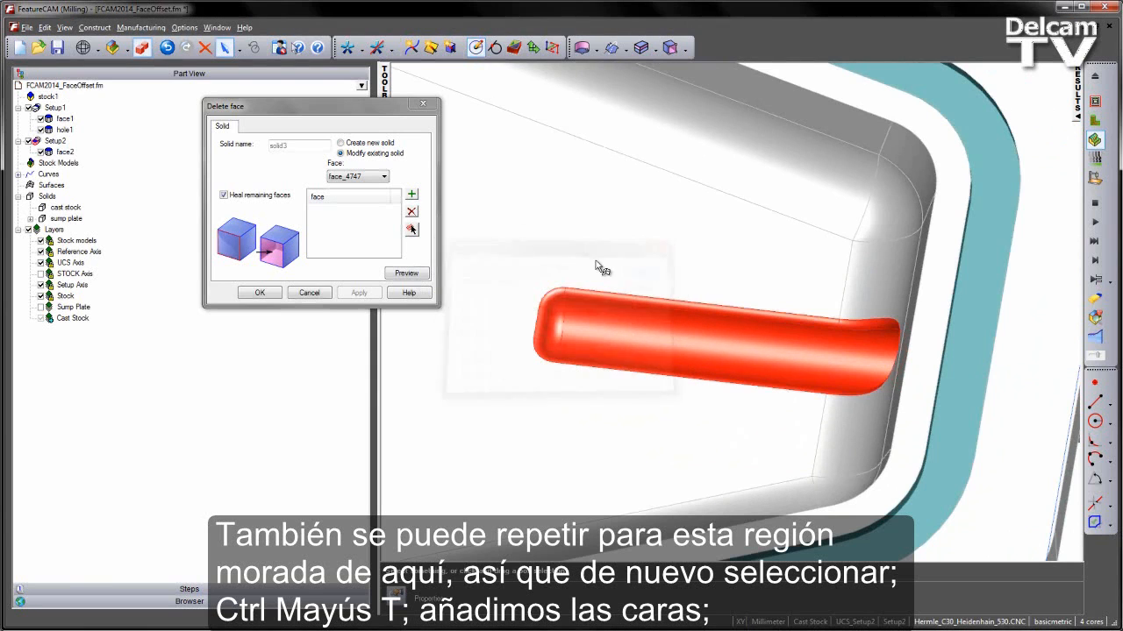
# - Preview and delete the selected purple faces with healing, and finish the Delete Face operation
pyautogui.click(411, 194)
pyautogui.click(406, 273)
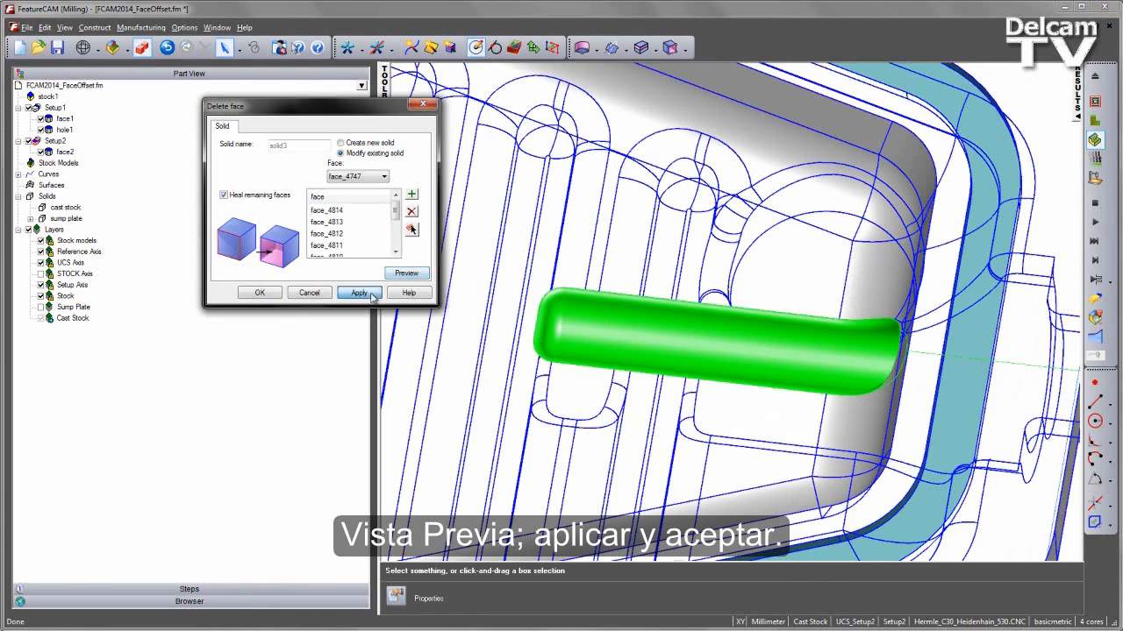
pyautogui.click(366, 293)
pyautogui.click(260, 293)
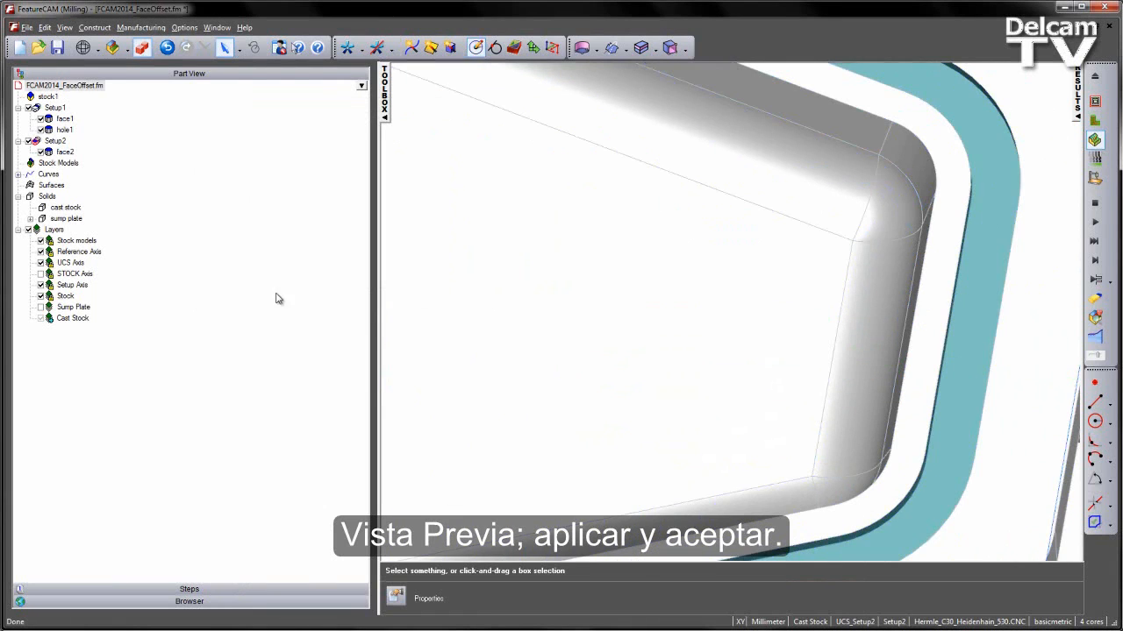
# - Set up Offset Faces on the cast stock with all teal groove faces except the floor as the faces to offset
pyautogui.scroll(-4, 722, 353)
pyautogui.moveTo(604, 356); pyautogui.dragTo(586, 285, button='middle')
pyautogui.scroll(-4, 834, 375)
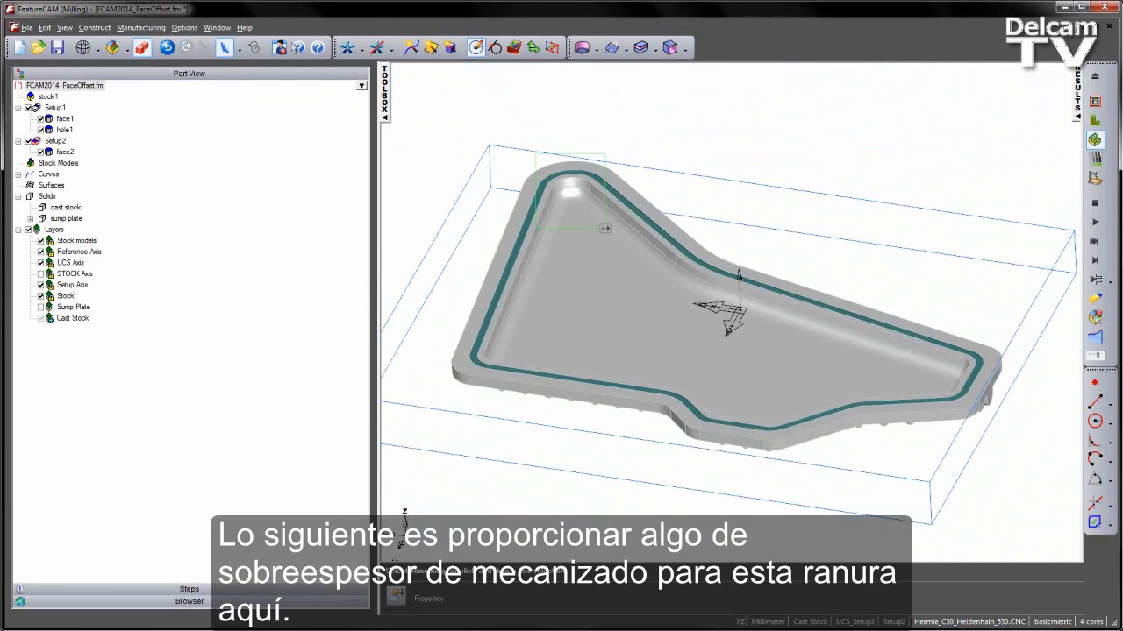
pyautogui.scroll(5, 544, 165)
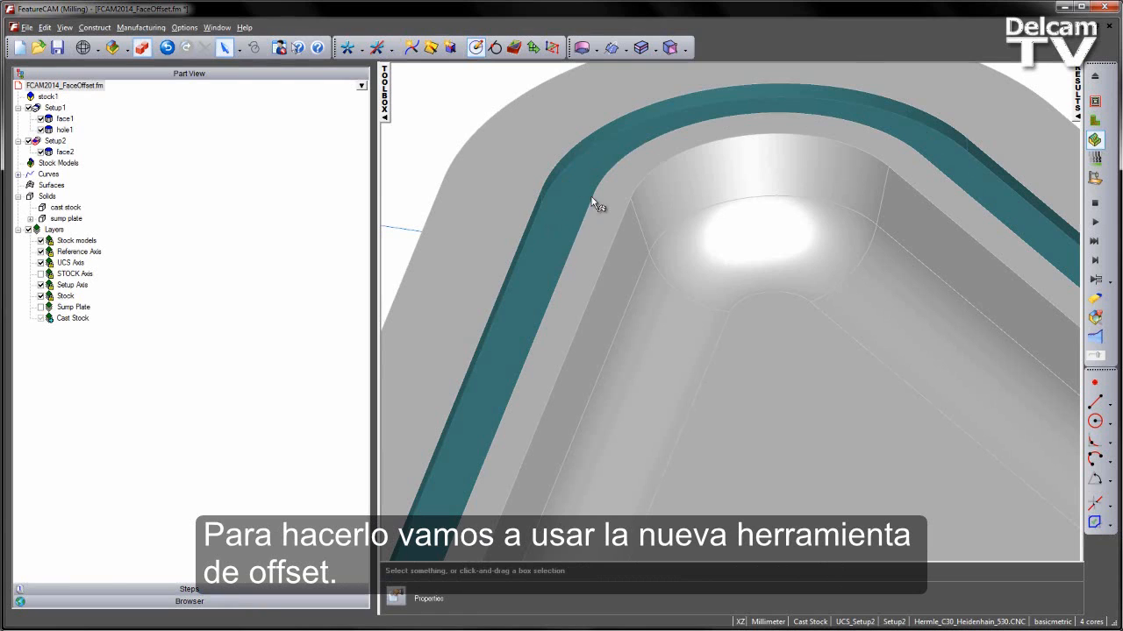
pyautogui.moveTo(592, 198); pyautogui.dragTo(544, 201, button='middle')
pyautogui.keyDown('shift'); pyautogui.moveTo(643, 222); pyautogui.dragTo(664, 263, button='middle'); pyautogui.keyUp('shift')
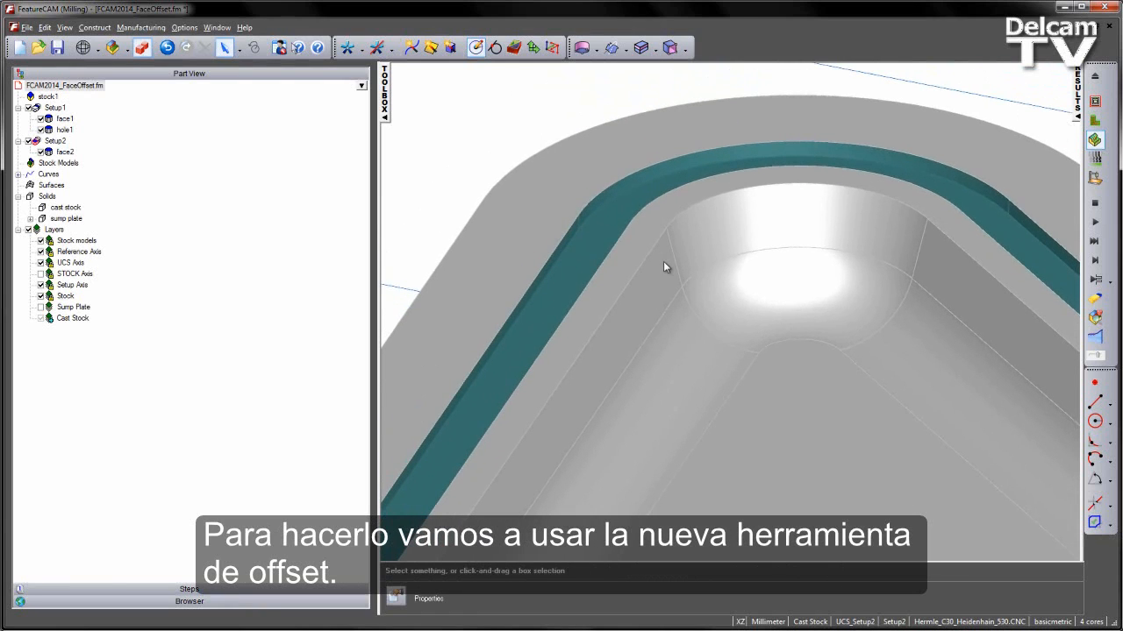
pyautogui.click(654, 49)
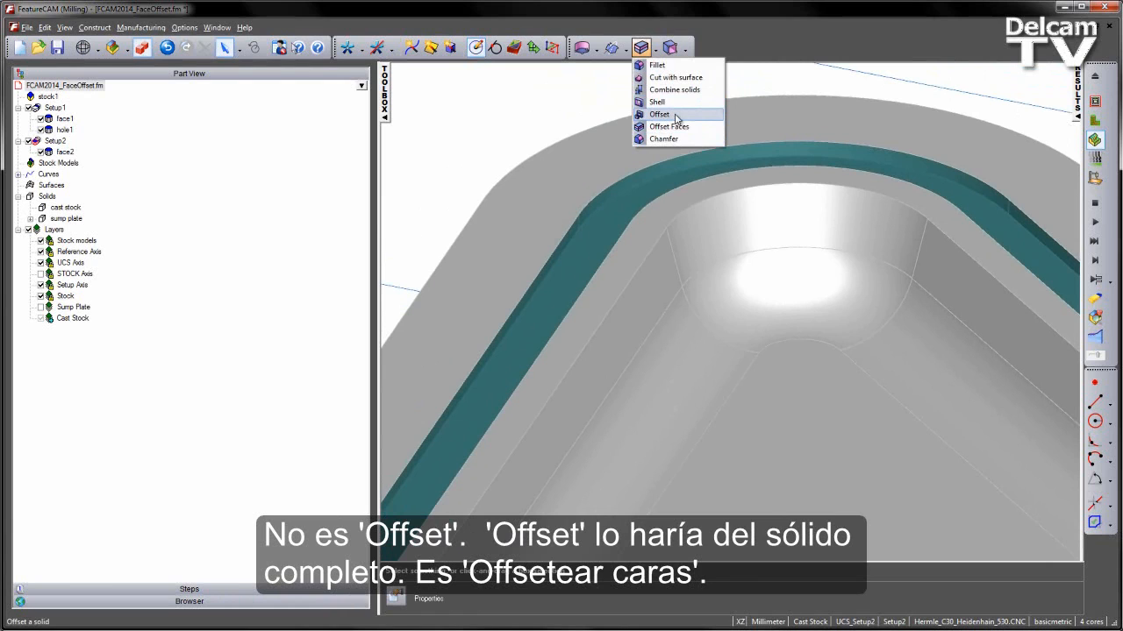
pyautogui.click(668, 127)
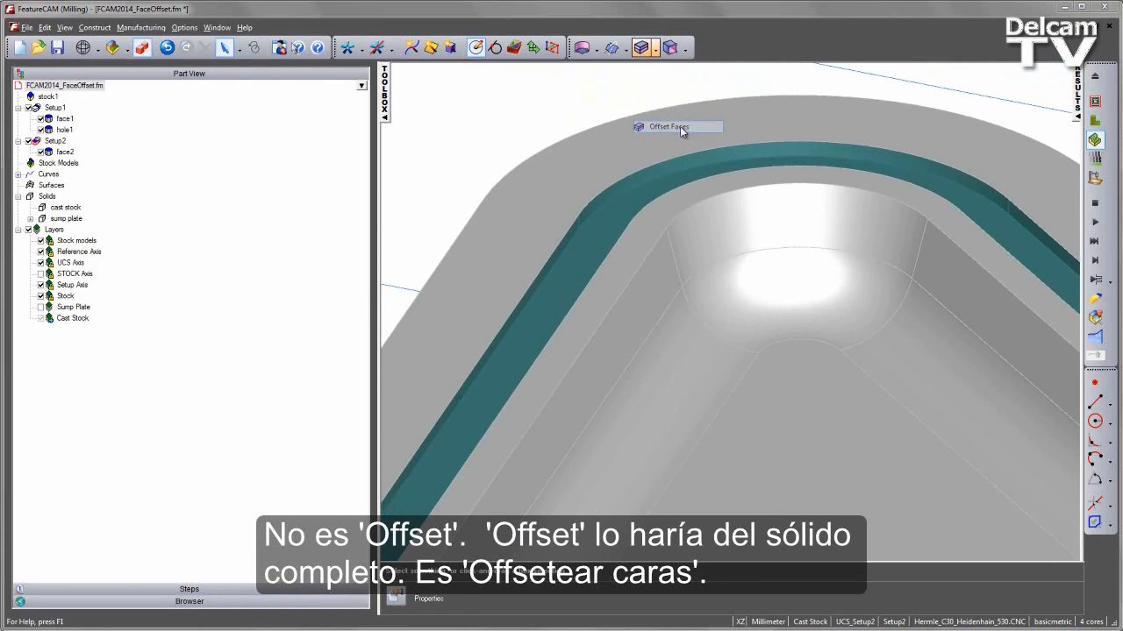
pyautogui.moveTo(369, 112); pyautogui.dragTo(338, 99)
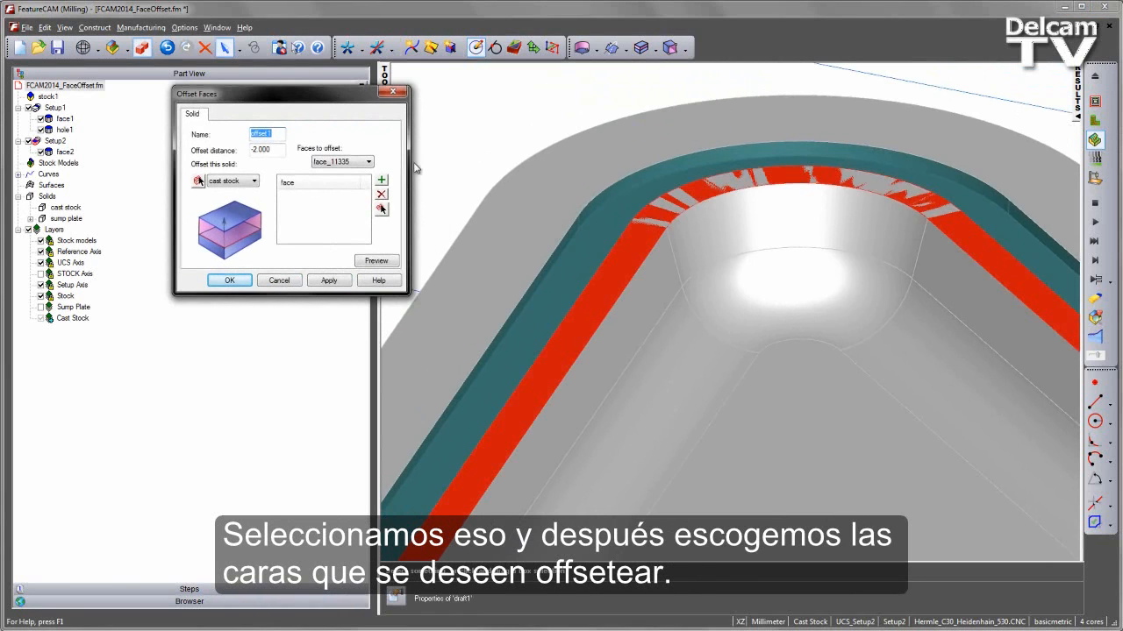
pyautogui.click(484, 107)
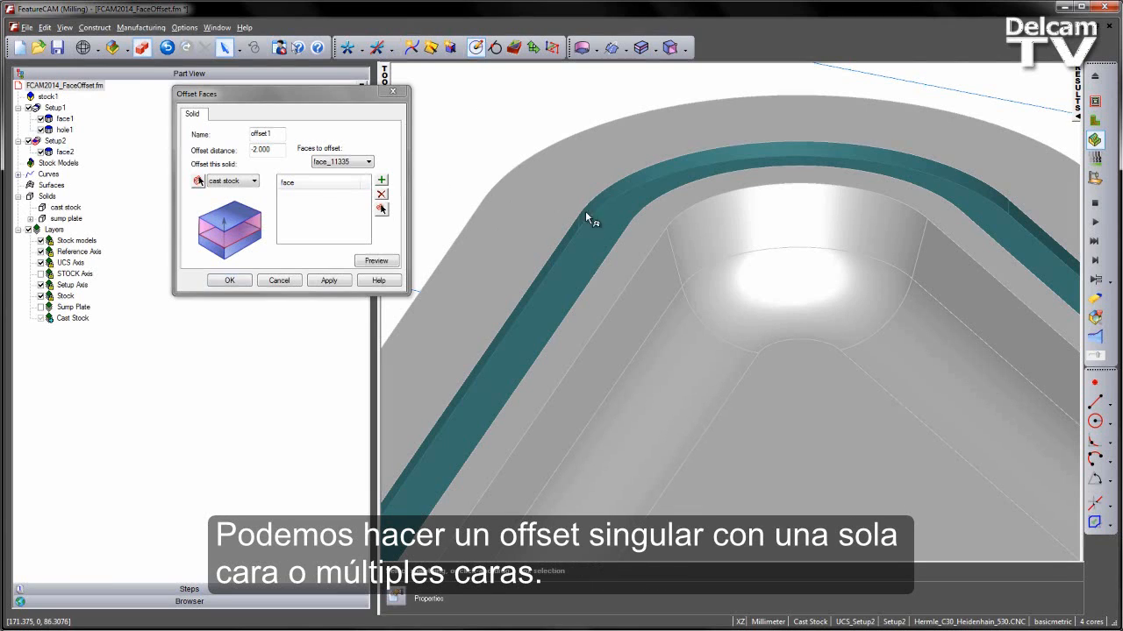
pyautogui.click(605, 232)
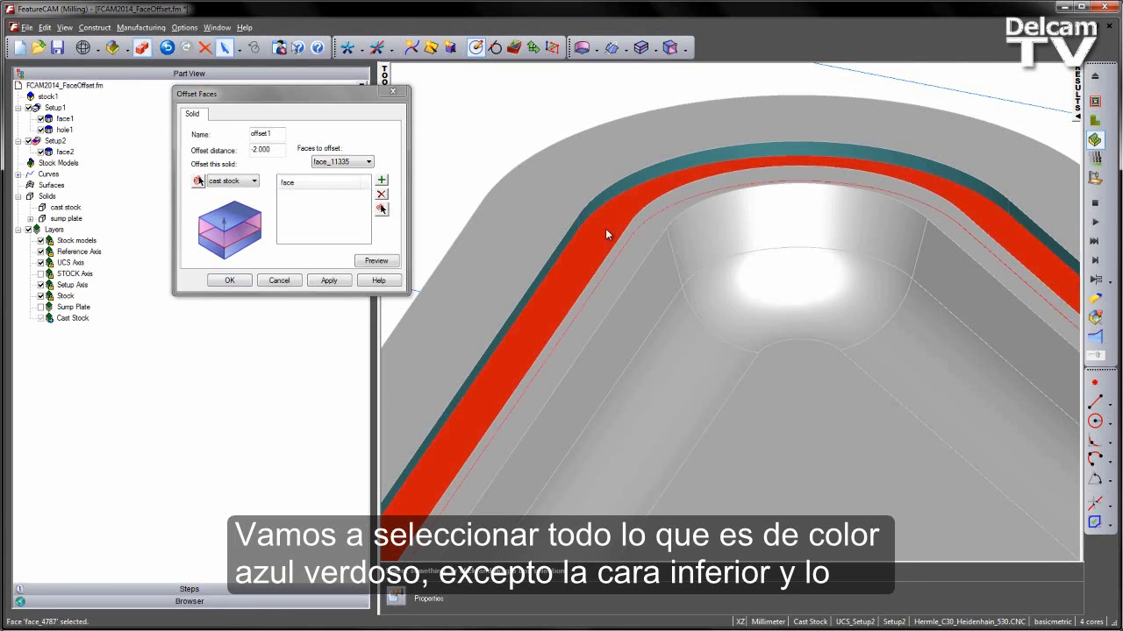
pyautogui.hotkey('ctrl', 'k')
pyautogui.click(650, 264)
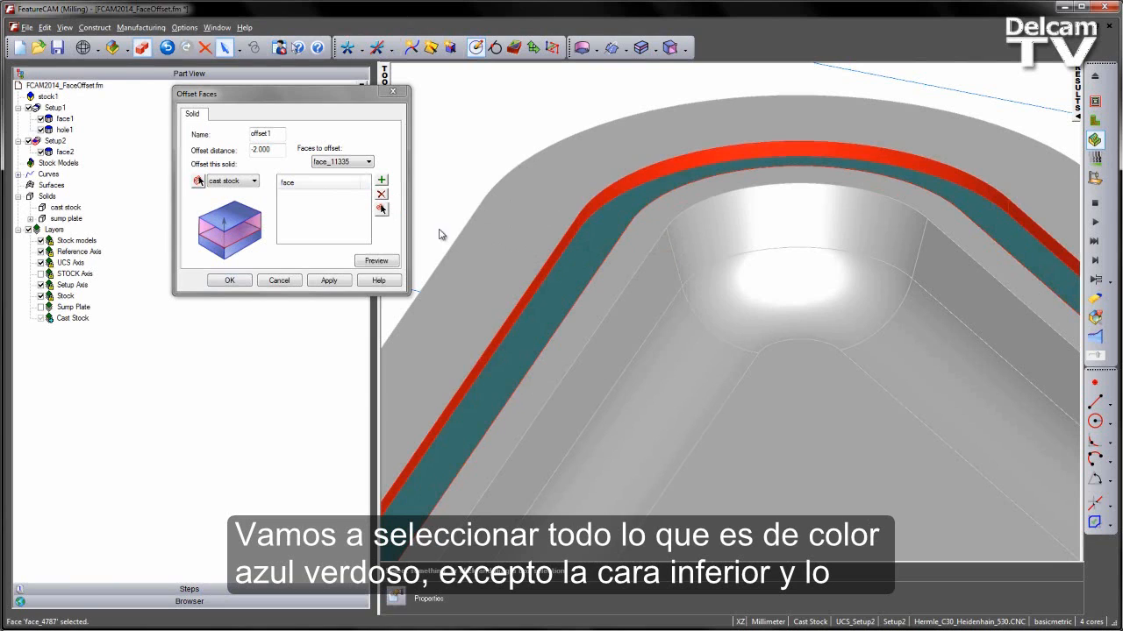
pyautogui.click(382, 179)
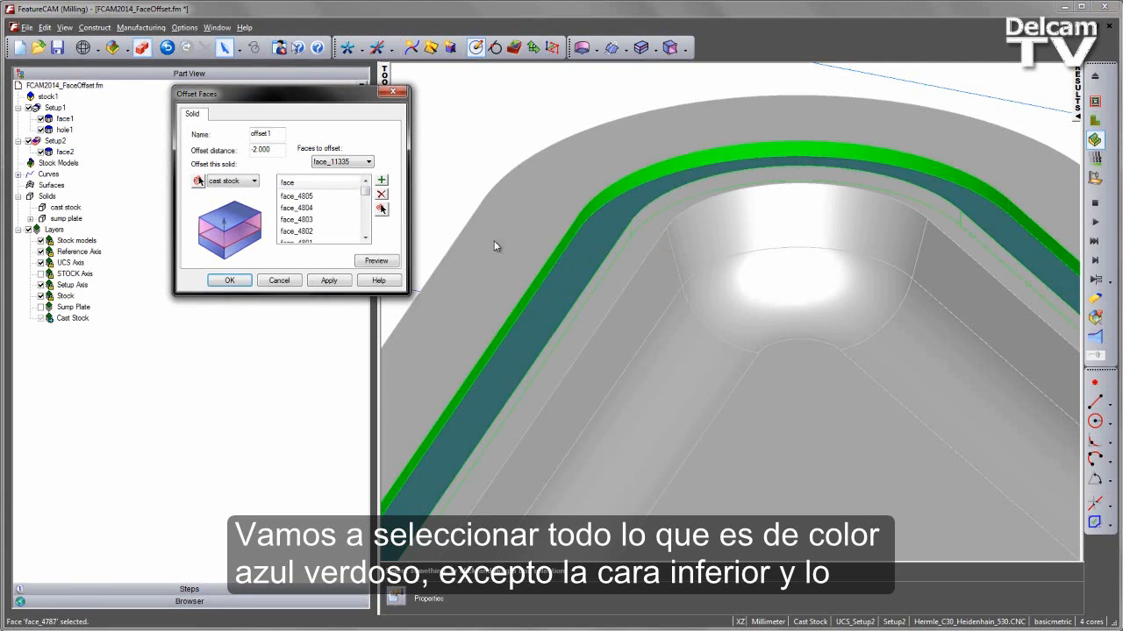
# - Offset the groove's side walls by 2 mm after previewing the narrowed groove, and clear the selection
pyautogui.moveTo(281, 150); pyautogui.dragTo(192, 149)
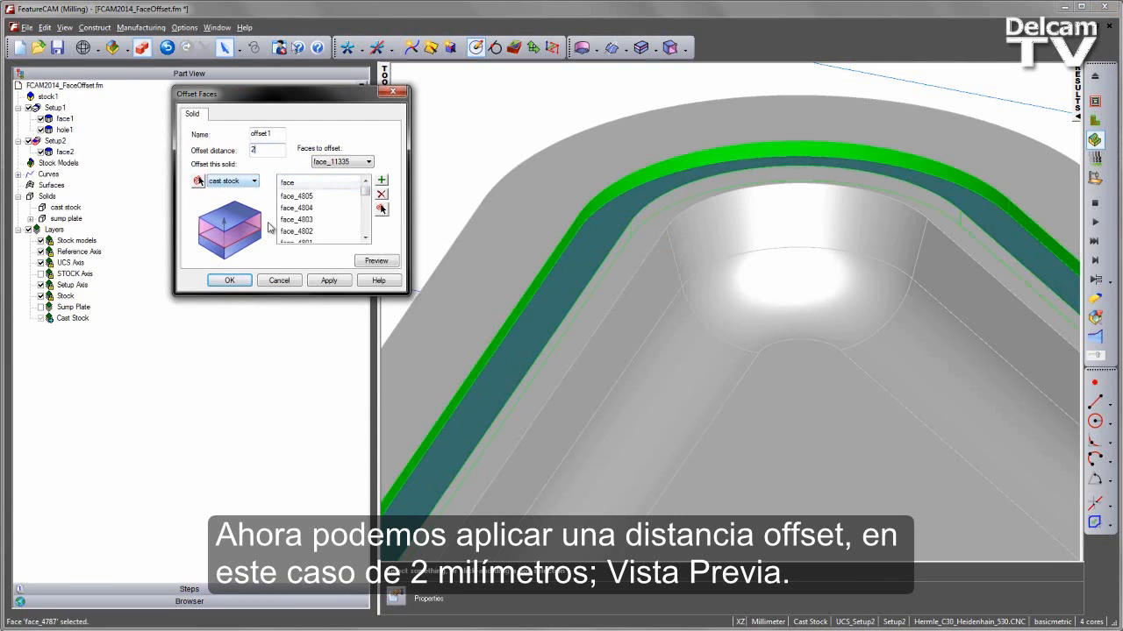
pyautogui.write('2')
pyautogui.click(376, 260)
pyautogui.scroll(5, 611, 293)
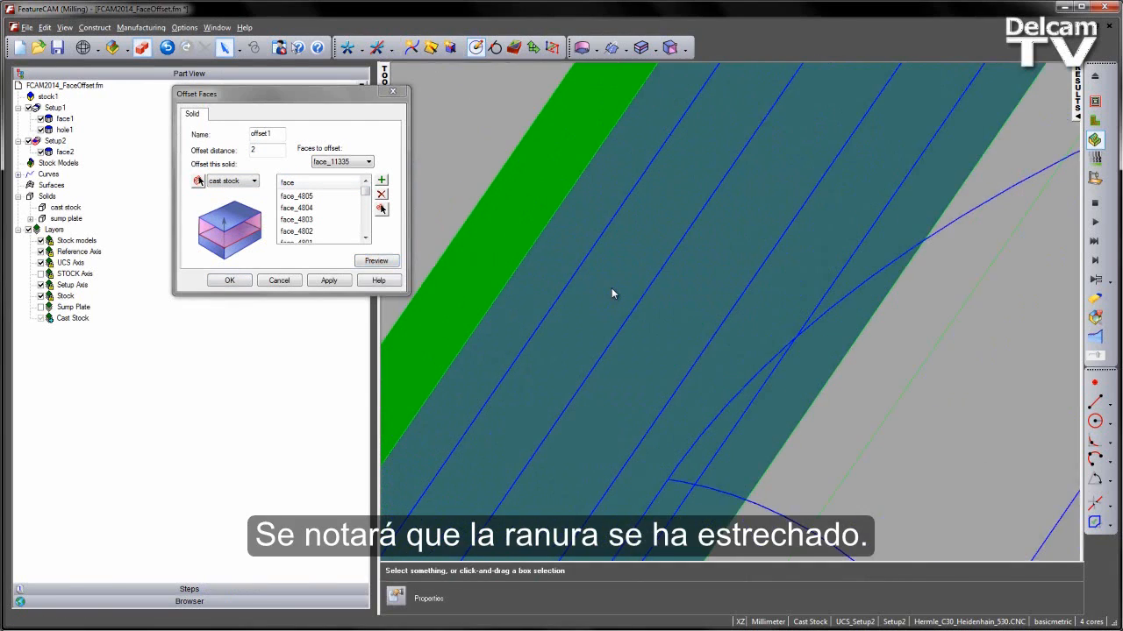
pyautogui.moveTo(756, 355); pyautogui.dragTo(901, 378, button='middle')
pyautogui.click(325, 279)
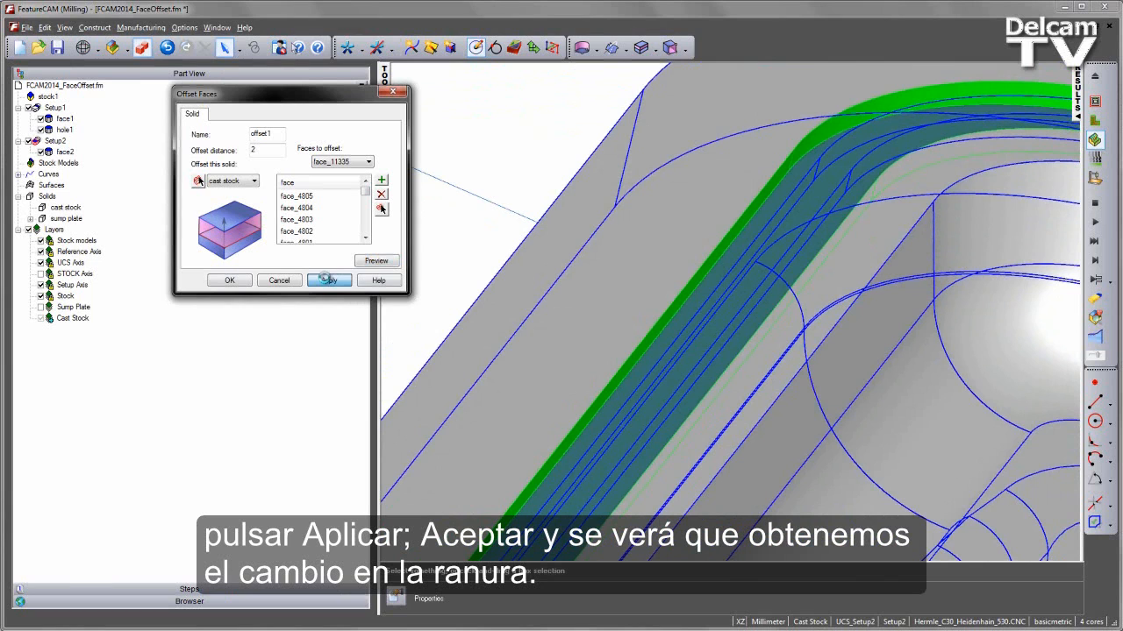
pyautogui.click(229, 280)
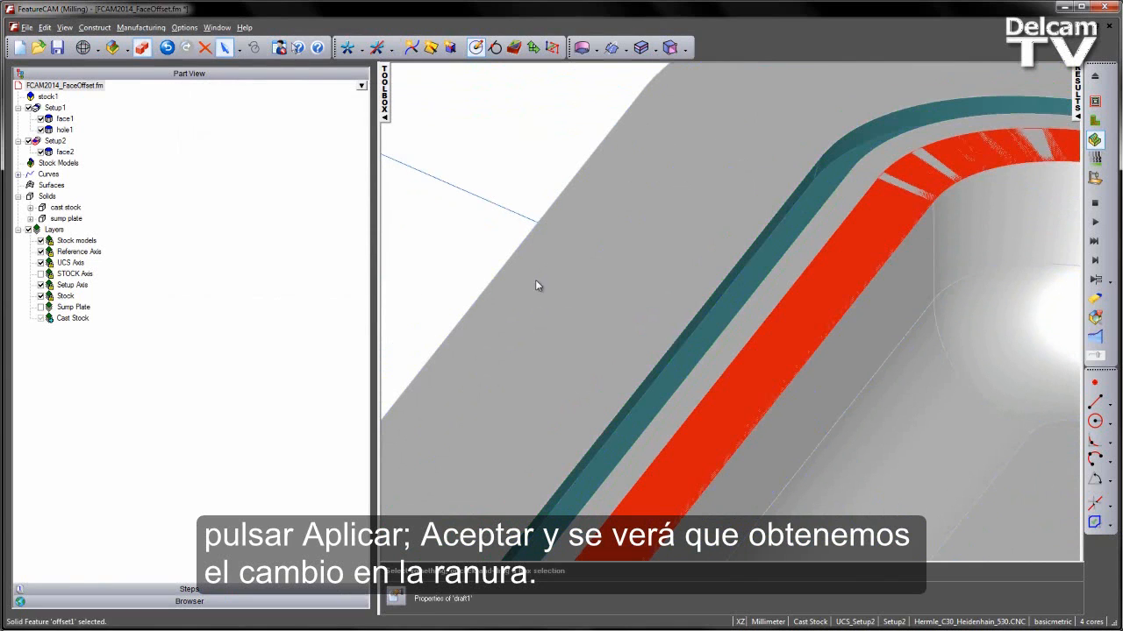
pyautogui.click(581, 139)
# - Offset only the groove's floor face by 2 mm with a new Offset Faces operation to fill the groove
pyautogui.moveTo(709, 323); pyautogui.dragTo(757, 248, button='middle')
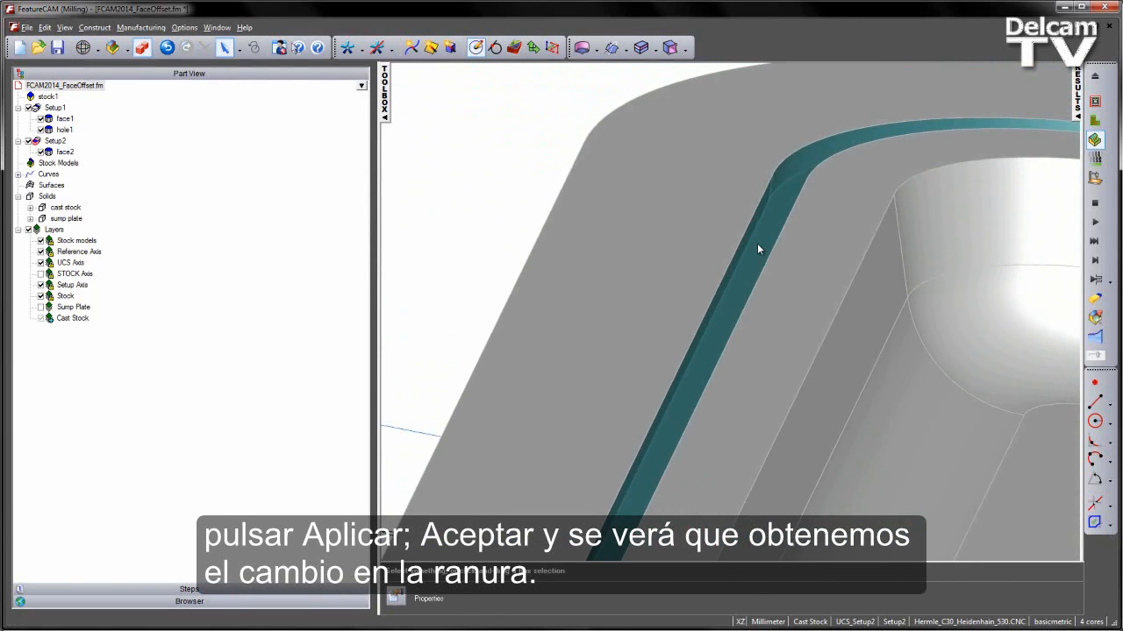
pyautogui.click(641, 50)
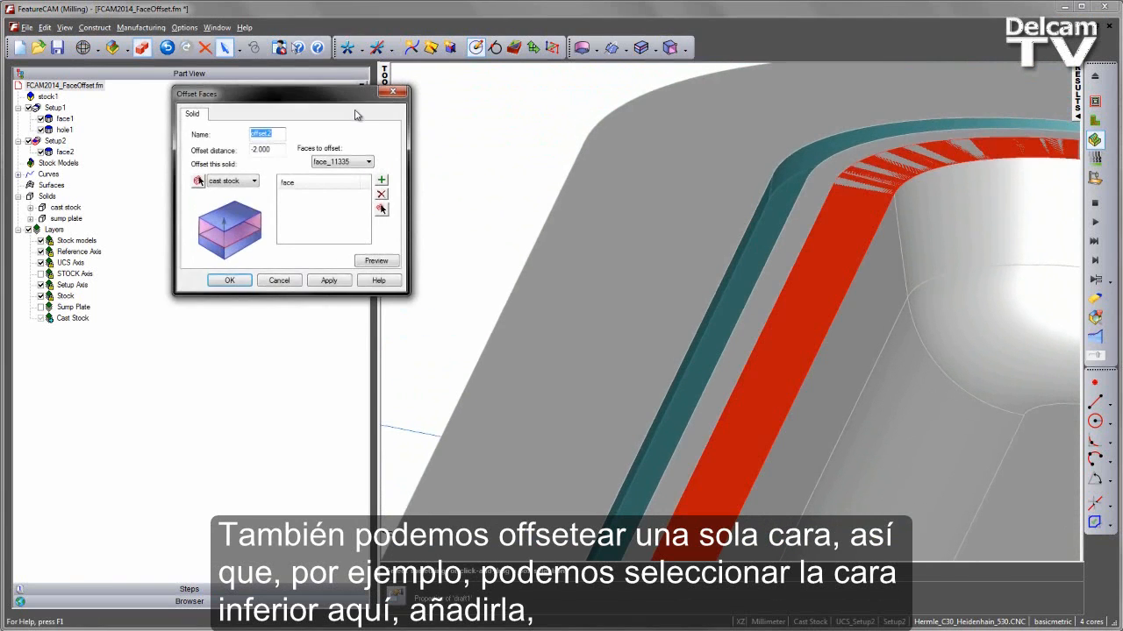
pyautogui.click(501, 155)
pyautogui.click(756, 245)
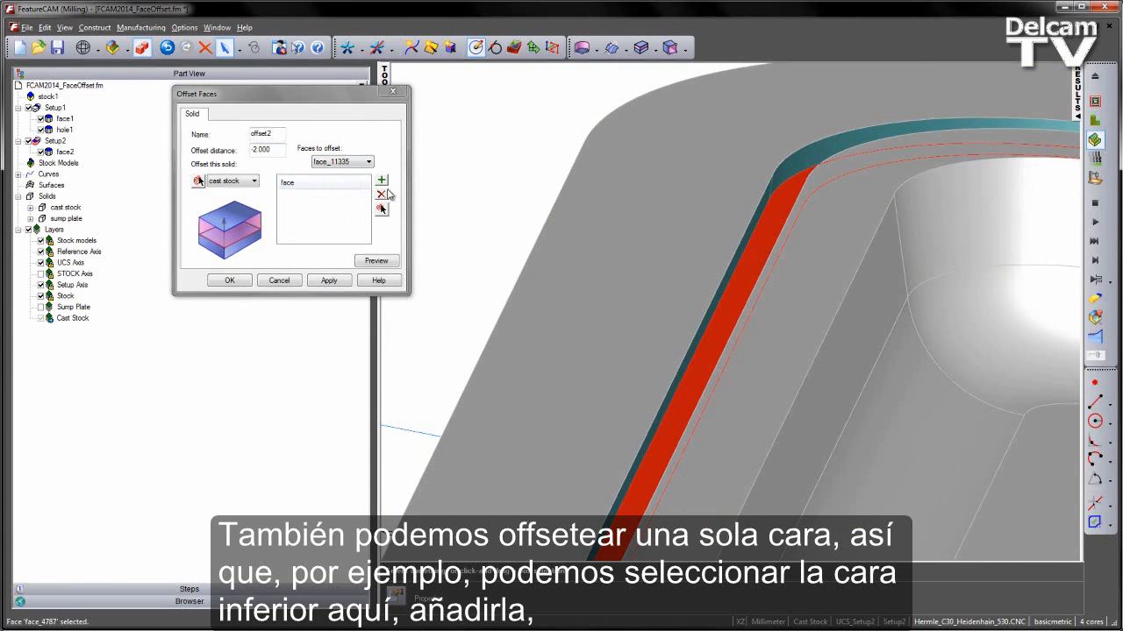
pyautogui.click(381, 181)
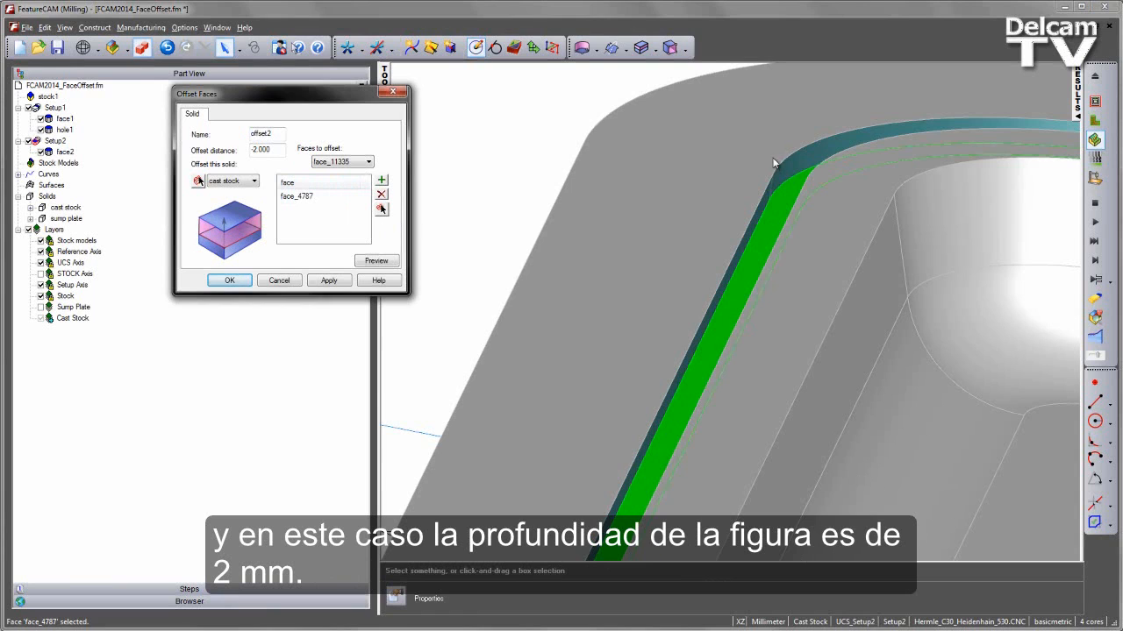
pyautogui.moveTo(738, 290); pyautogui.dragTo(682, 261, button='middle')
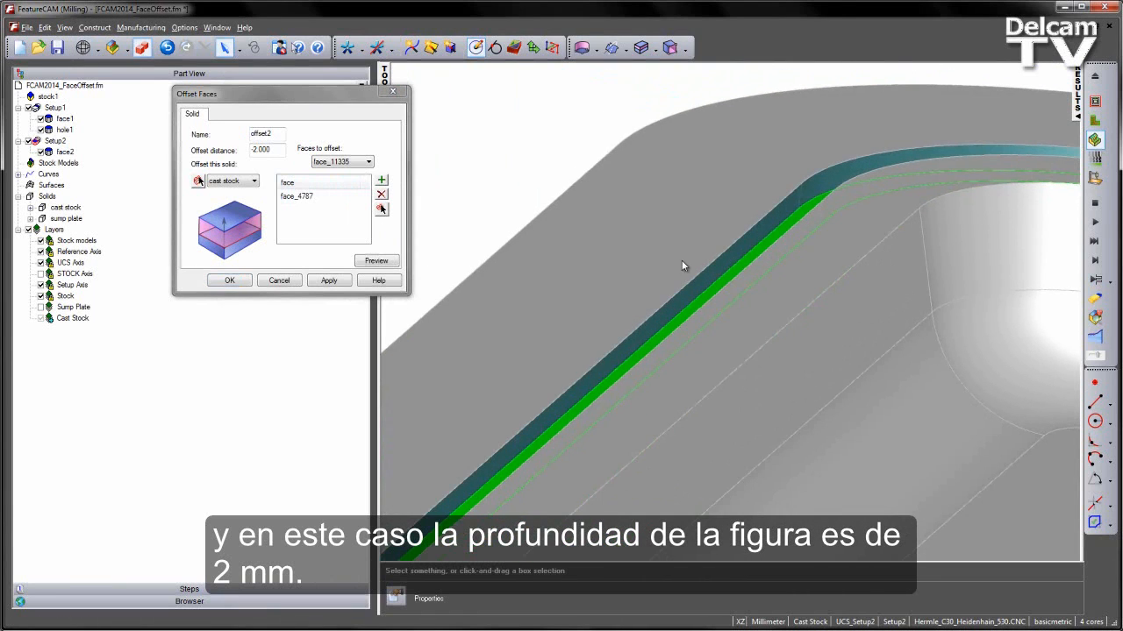
pyautogui.doubleClick(271, 149)
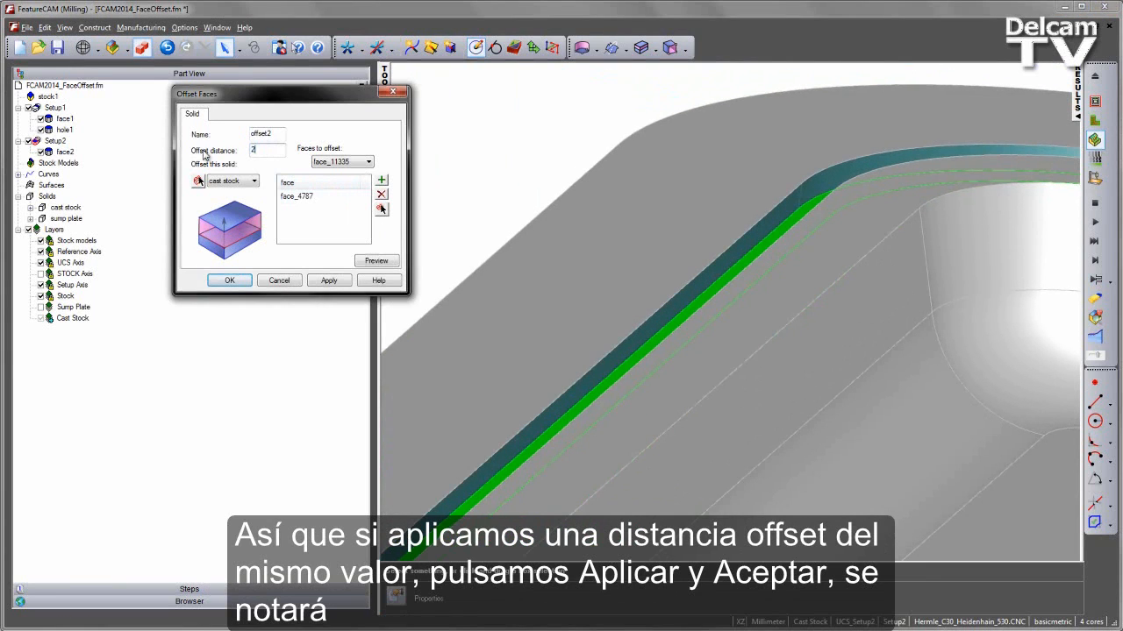
pyautogui.click(375, 260)
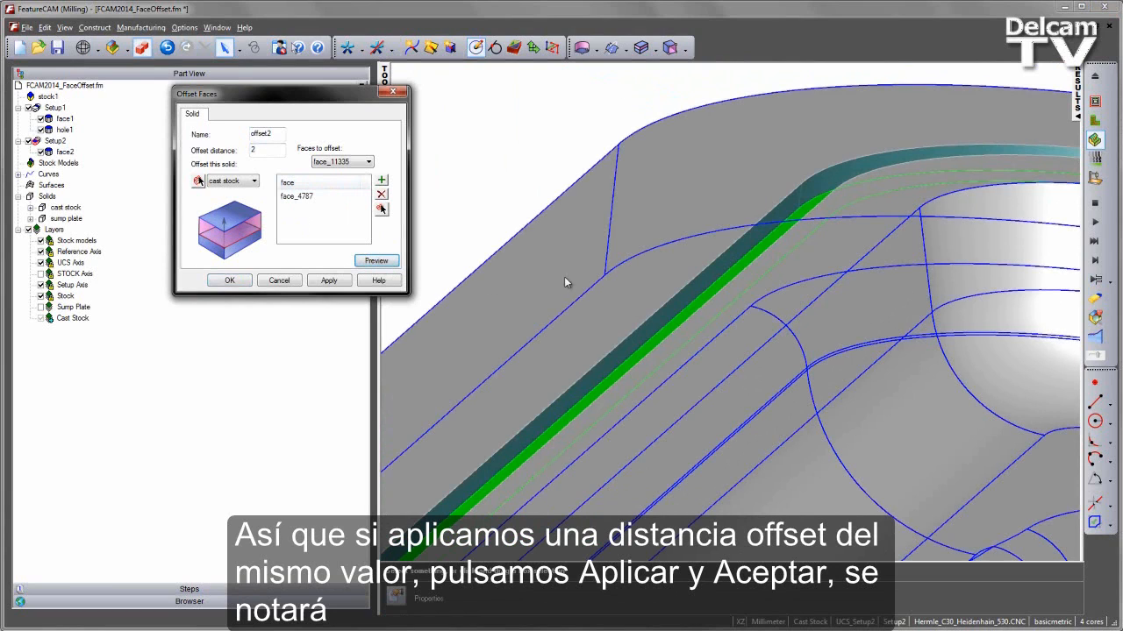
pyautogui.click(325, 282)
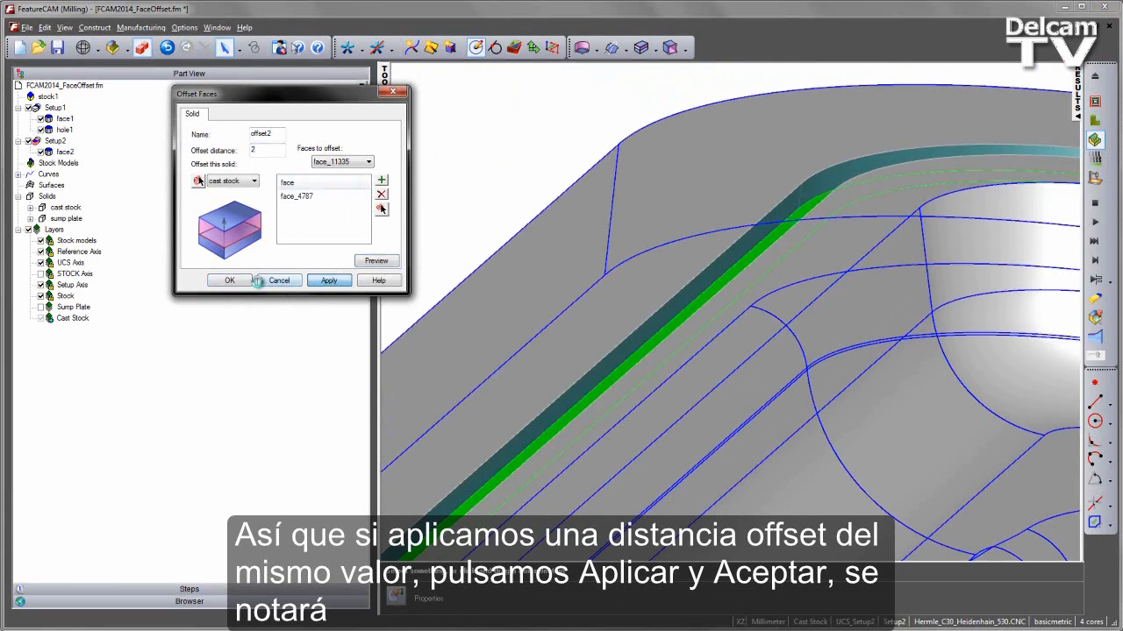
pyautogui.click(239, 282)
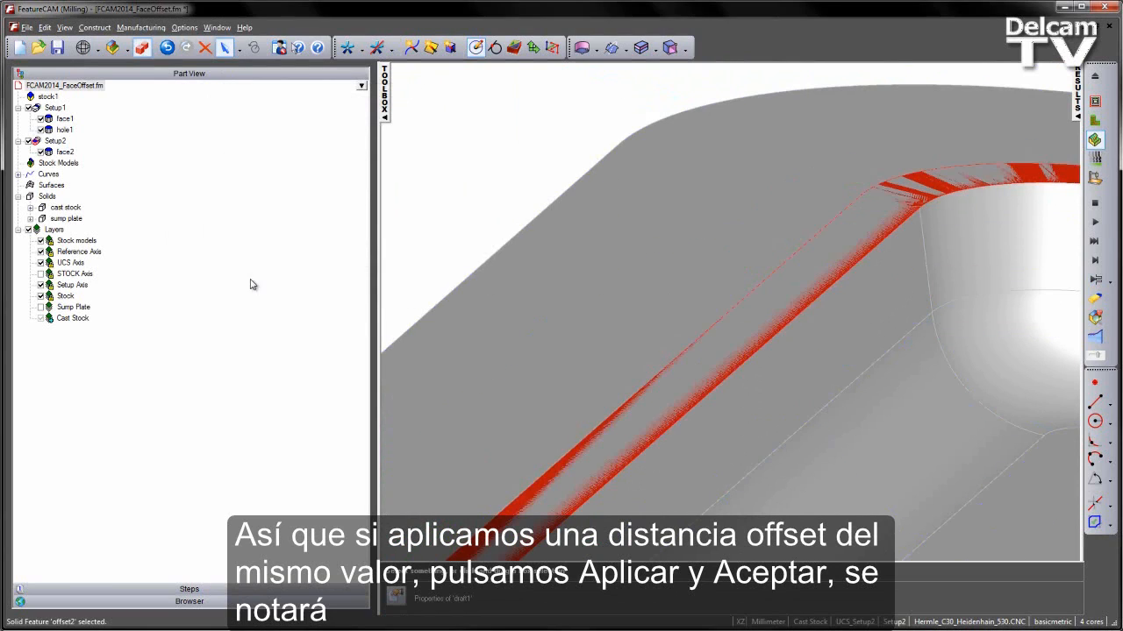
pyautogui.click(443, 169)
# - Examine the cast stock from the former groove side and the ribbed side to check the modified faces
pyautogui.scroll(-4, 741, 339)
pyautogui.moveTo(756, 338); pyautogui.dragTo(572, 254, button='middle')
pyautogui.scroll(-2, 566, 256)
pyautogui.scroll(-3, 567, 259)
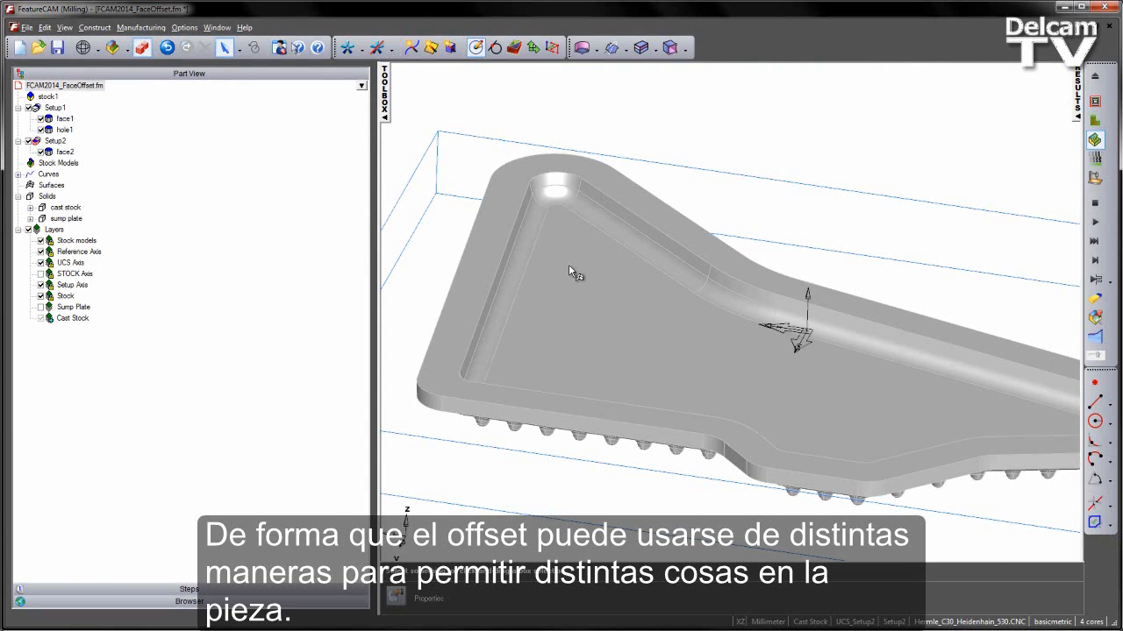
pyautogui.moveTo(568, 265); pyautogui.dragTo(641, 262, button='middle')
pyautogui.scroll(2, 692, 281)
pyautogui.scroll(-3, 692, 281)
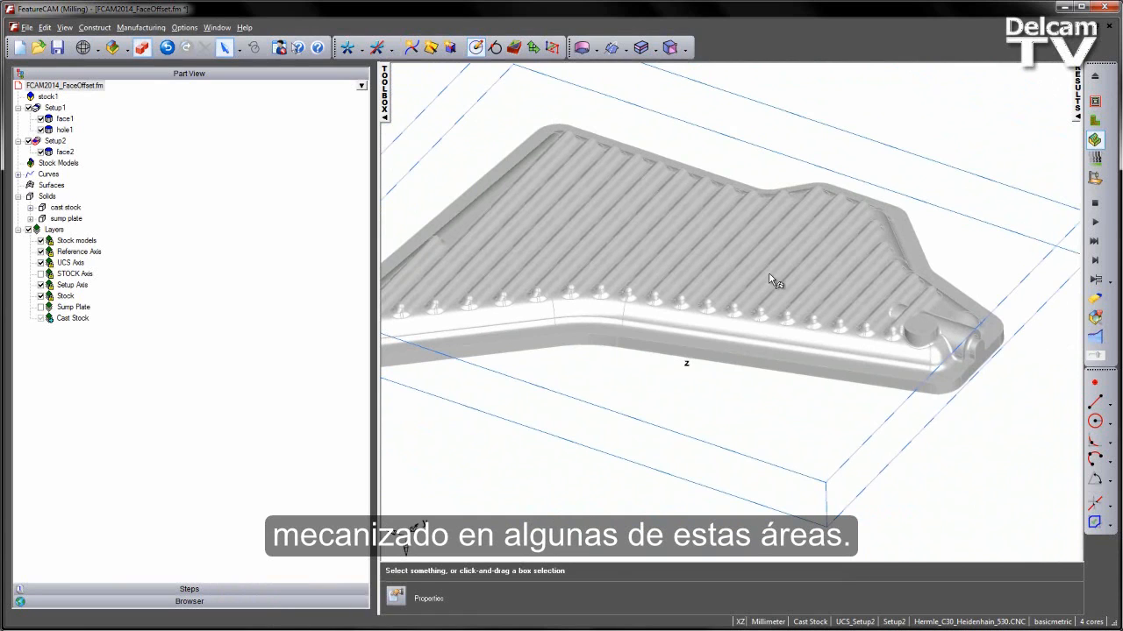
# - Set up an extruded-surface solid that adds to the cast stock, using the round boss's flat end face as the surface
pyautogui.scroll(7, 963, 324)
pyautogui.click(782, 338)
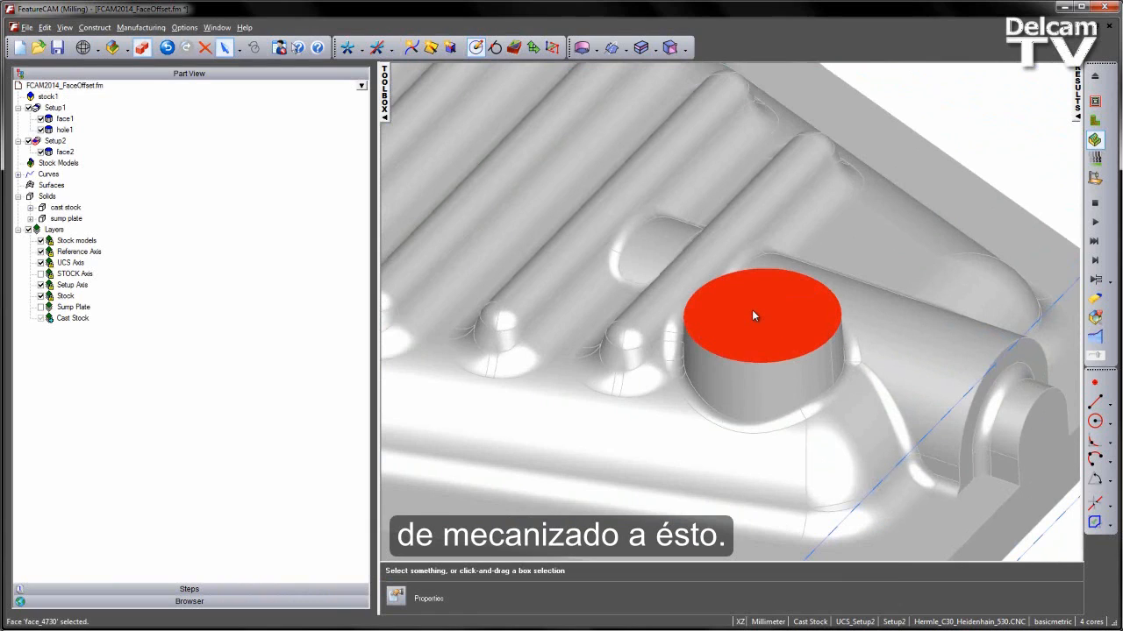
pyautogui.click(624, 48)
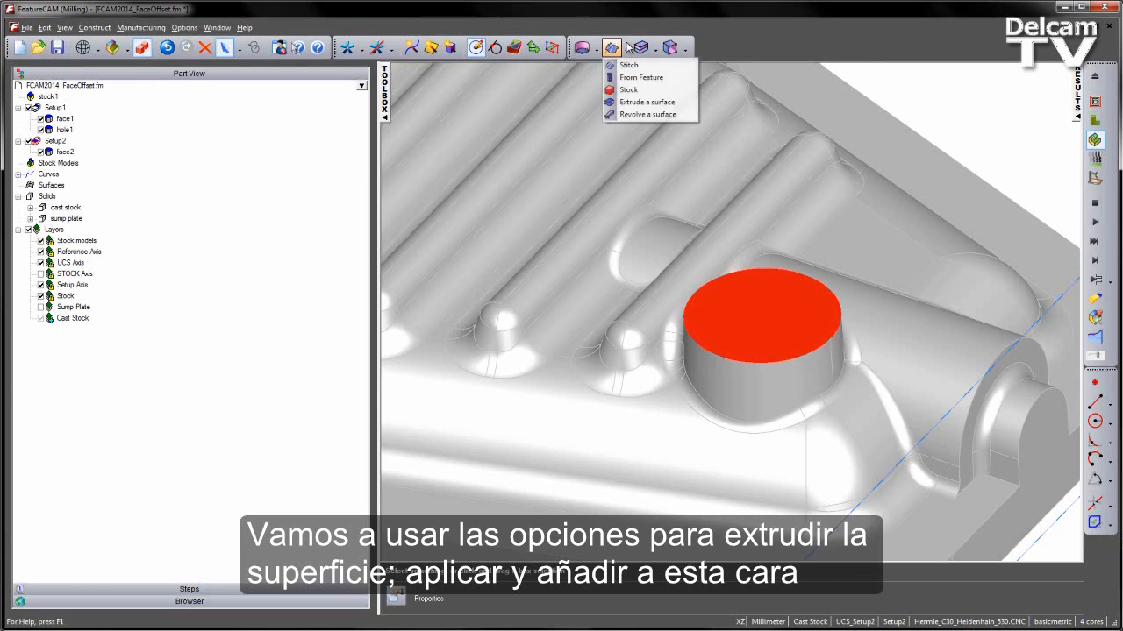
pyautogui.click(649, 102)
pyautogui.moveTo(322, 106); pyautogui.dragTo(447, 108)
pyautogui.click(438, 141)
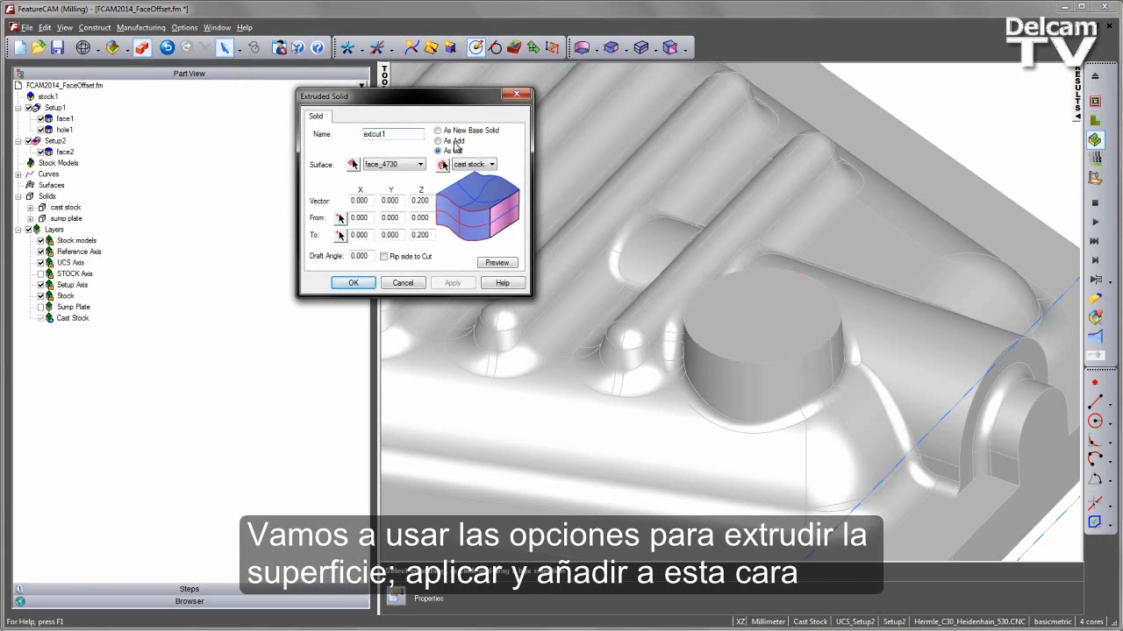
pyautogui.click(356, 164)
pyautogui.click(734, 303)
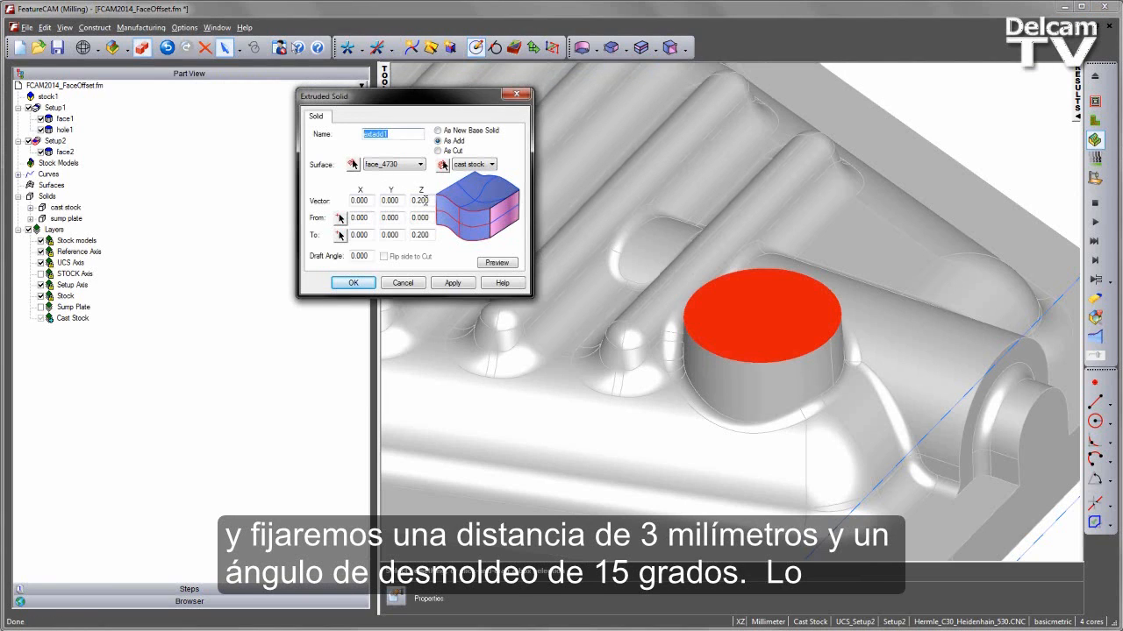
# - Preview the boss extrusion from the side with a Z vector of 3 mm and a draft angle of 15 degrees
pyautogui.doubleClick(423, 200)
pyautogui.click(493, 265)
pyautogui.moveTo(706, 328); pyautogui.dragTo(785, 241, button='middle')
pyautogui.hotkey('ctrl', '2')
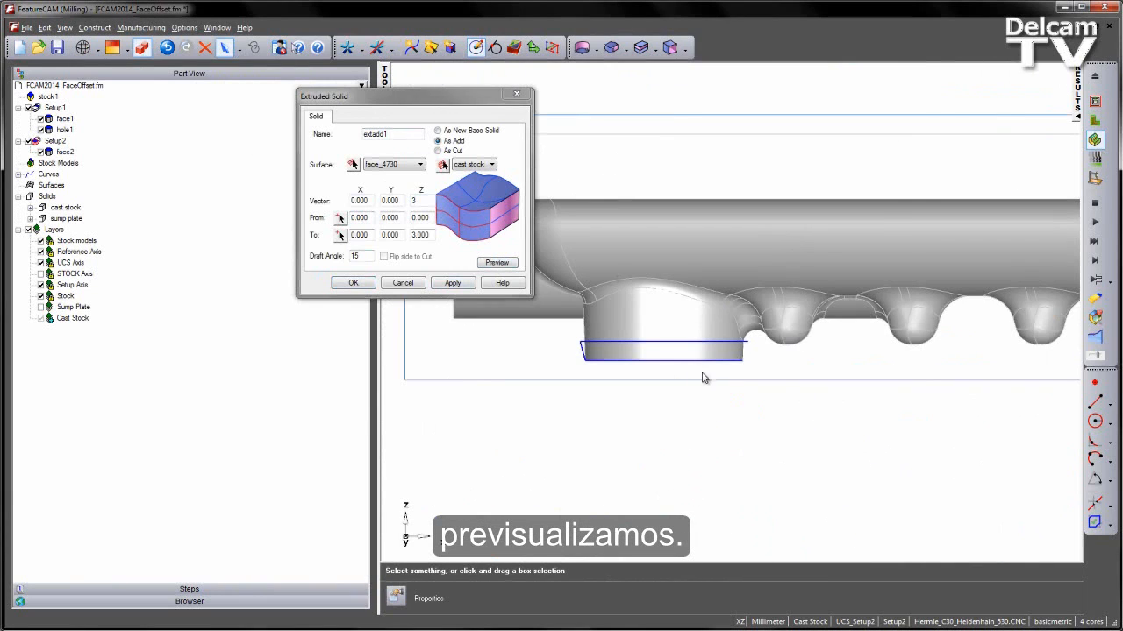
pyautogui.scroll(3, 701, 378)
# - Extrude the boss face with a Z vector of -3 mm and a draft angle of -15 degrees, previewing before applying
pyautogui.click(424, 201)
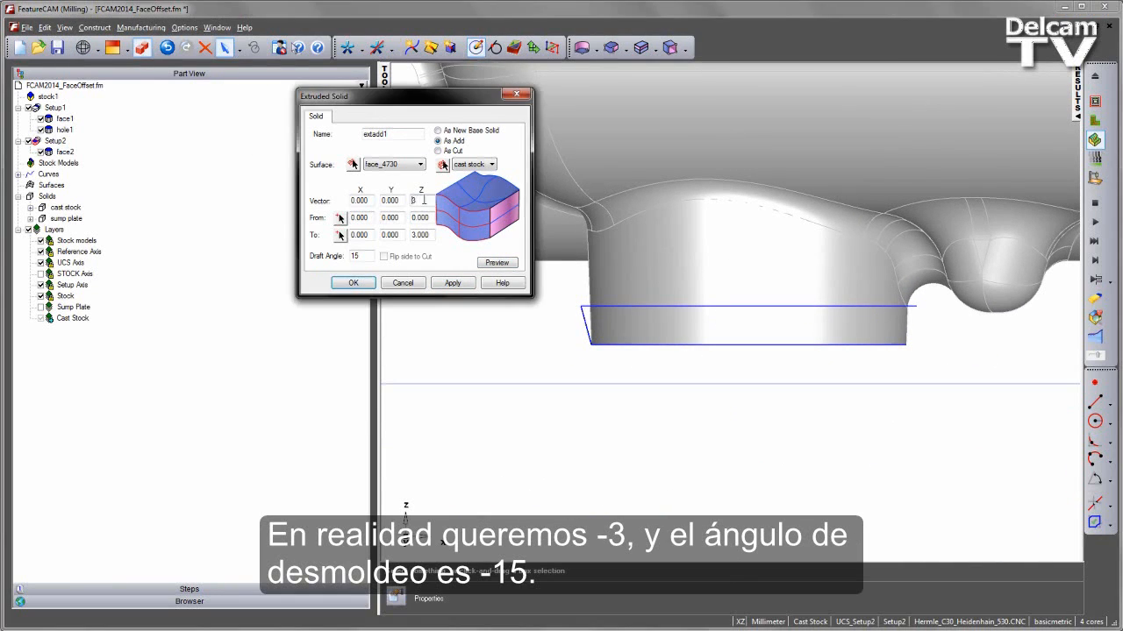
pyautogui.click(505, 261)
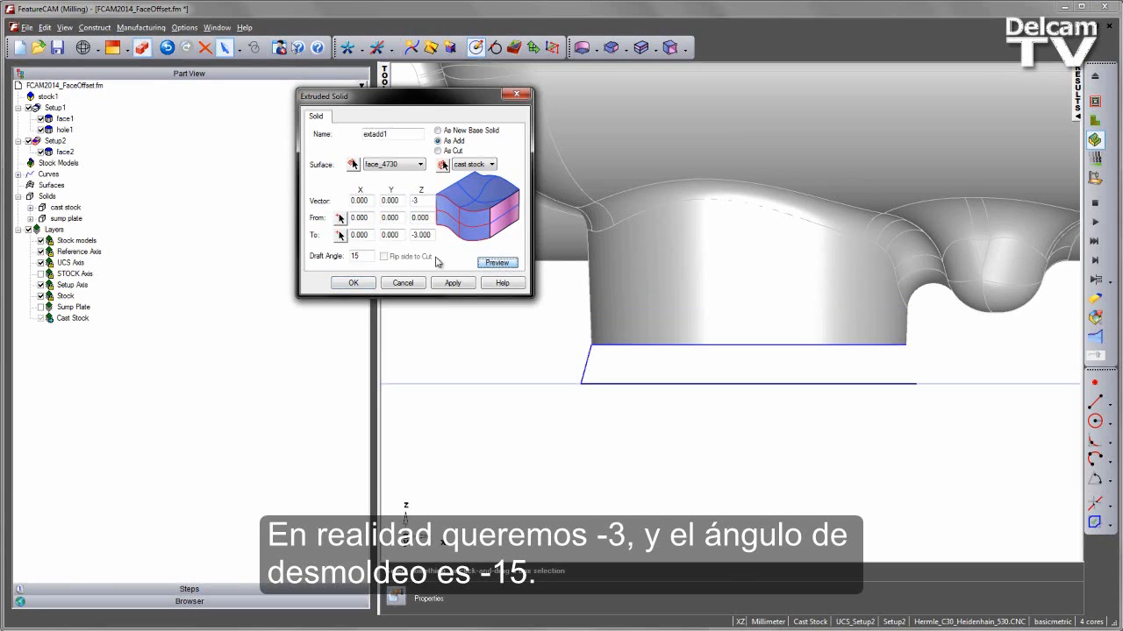
pyautogui.click(352, 256)
pyautogui.click(496, 263)
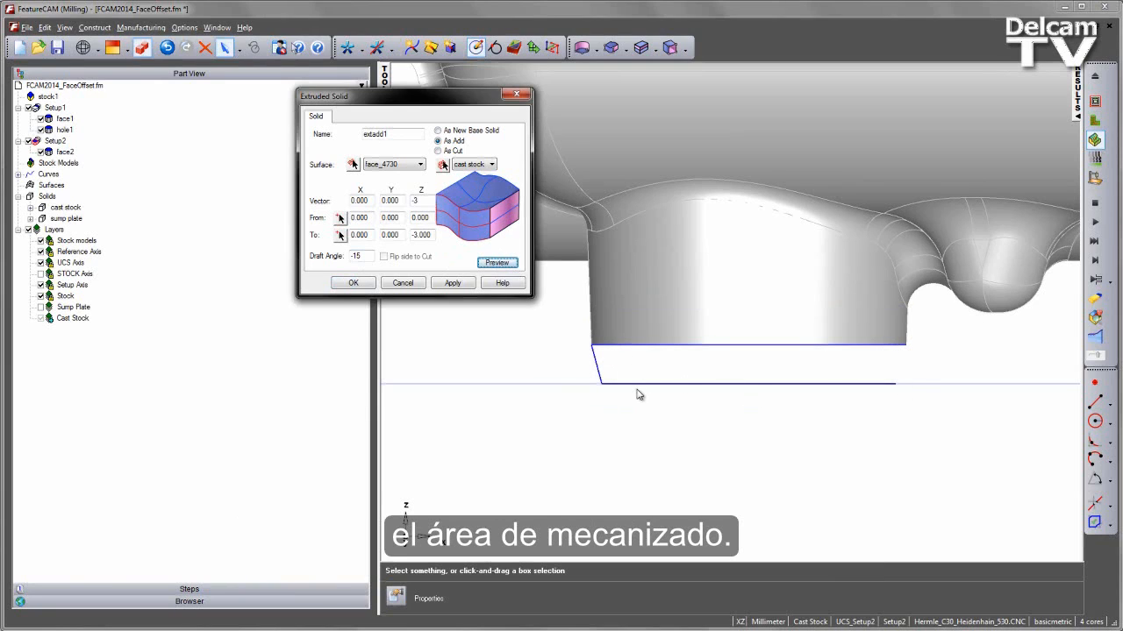
pyautogui.click(452, 284)
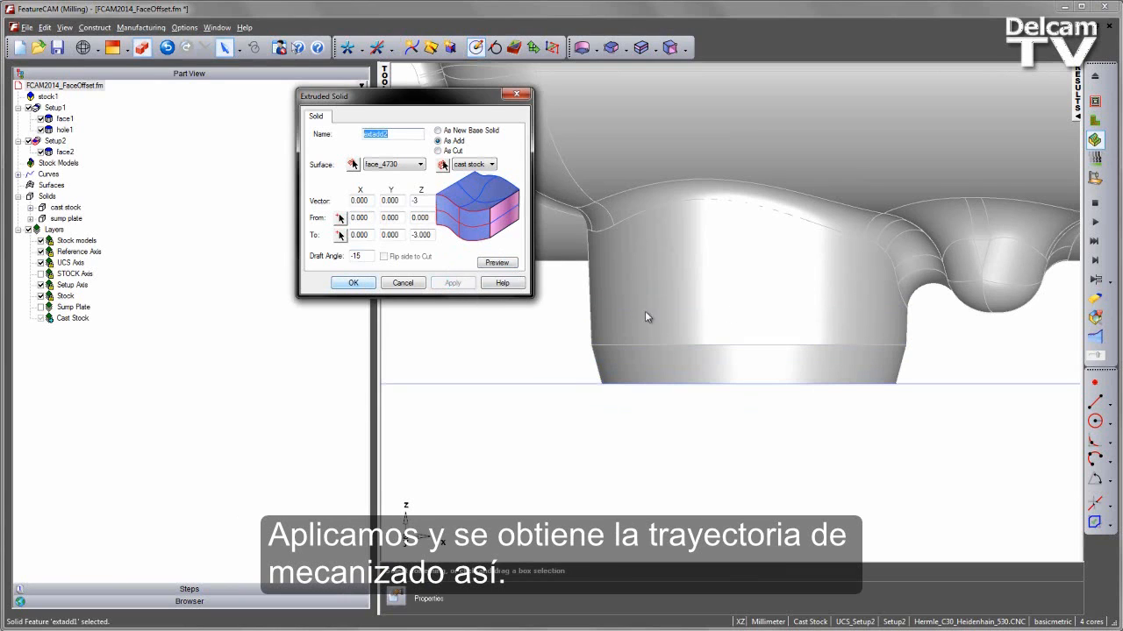
# - Choose the flat rim face around the recessed side as the next surface to extrude and preview the extrusion
pyautogui.keyDown('ctrl'); pyautogui.moveTo(734, 285); pyautogui.dragTo(751, 384, button='middle'); pyautogui.keyUp('ctrl')
pyautogui.keyDown('shift'); pyautogui.moveTo(760, 272); pyautogui.dragTo(677, 270, button='middle'); pyautogui.keyUp('shift')
pyautogui.click(691, 268)
pyautogui.scroll(-4, 692, 268)
pyautogui.keyDown('shift'); pyautogui.moveTo(757, 286); pyautogui.dragTo(658, 328, button='middle'); pyautogui.keyUp('shift')
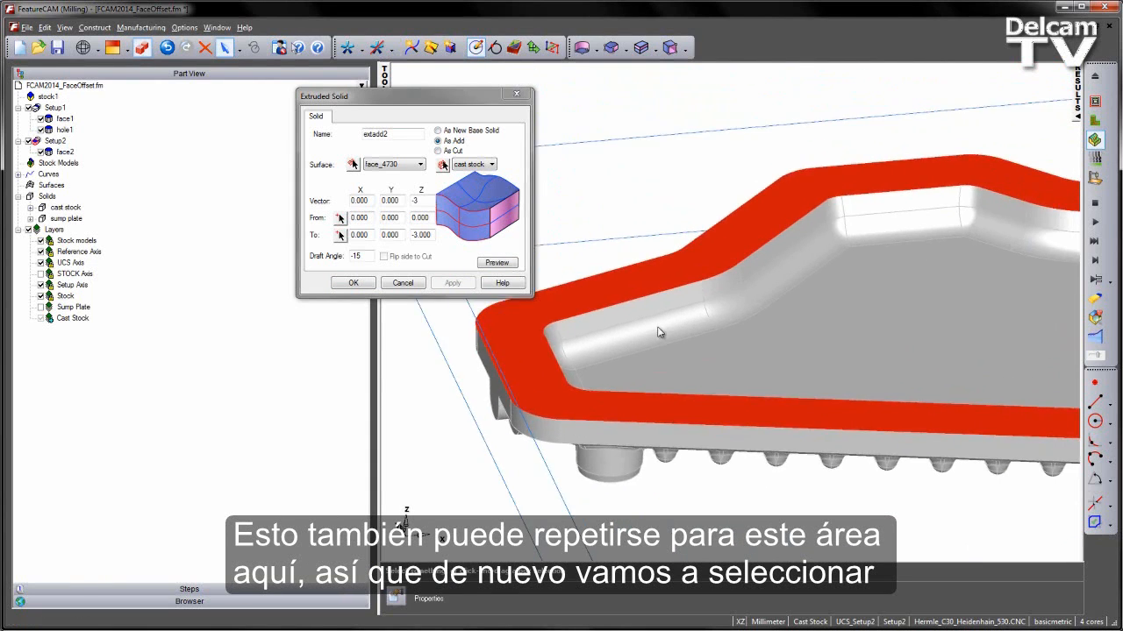
pyautogui.scroll(-3, 651, 321)
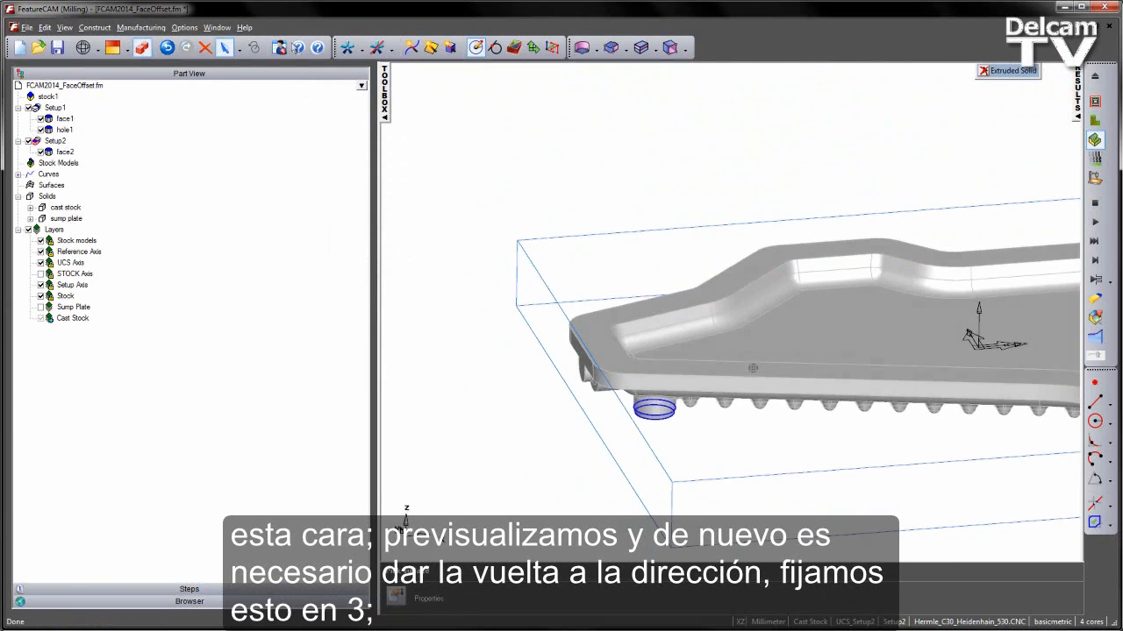
pyautogui.moveTo(753, 369); pyautogui.dragTo(746, 370, button='middle')
pyautogui.click(597, 347)
pyautogui.click(498, 262)
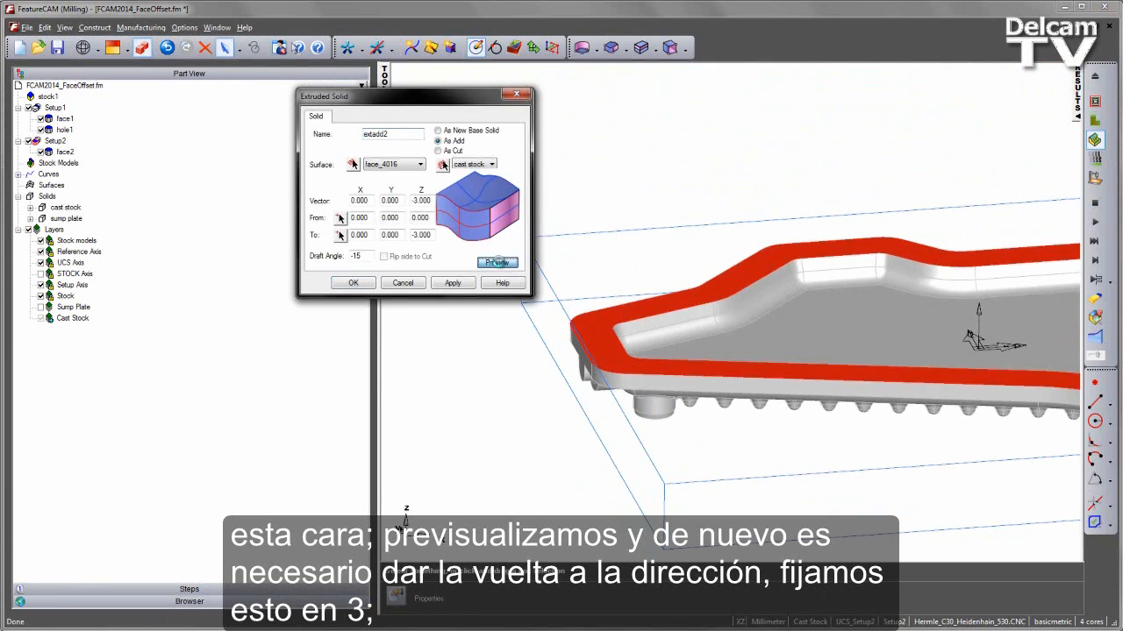
pyautogui.scroll(6, 702, 299)
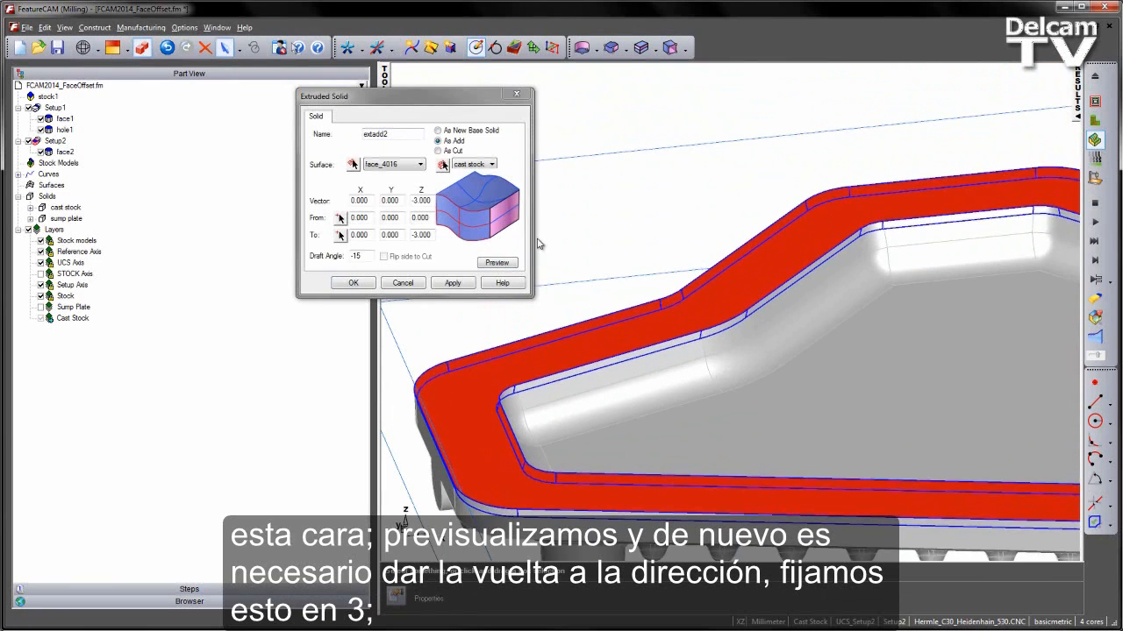
# - Extrude the rim face with a Z vector of 3 mm after checking the draft from the side, and finish the extrusion command
pyautogui.click(416, 200)
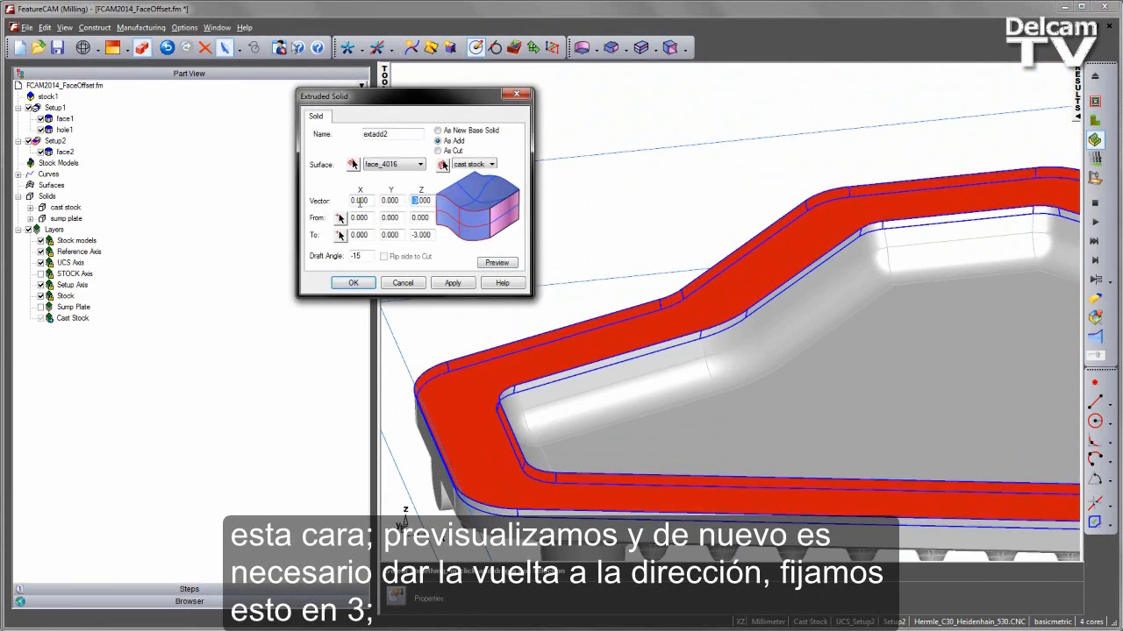
pyautogui.click(483, 265)
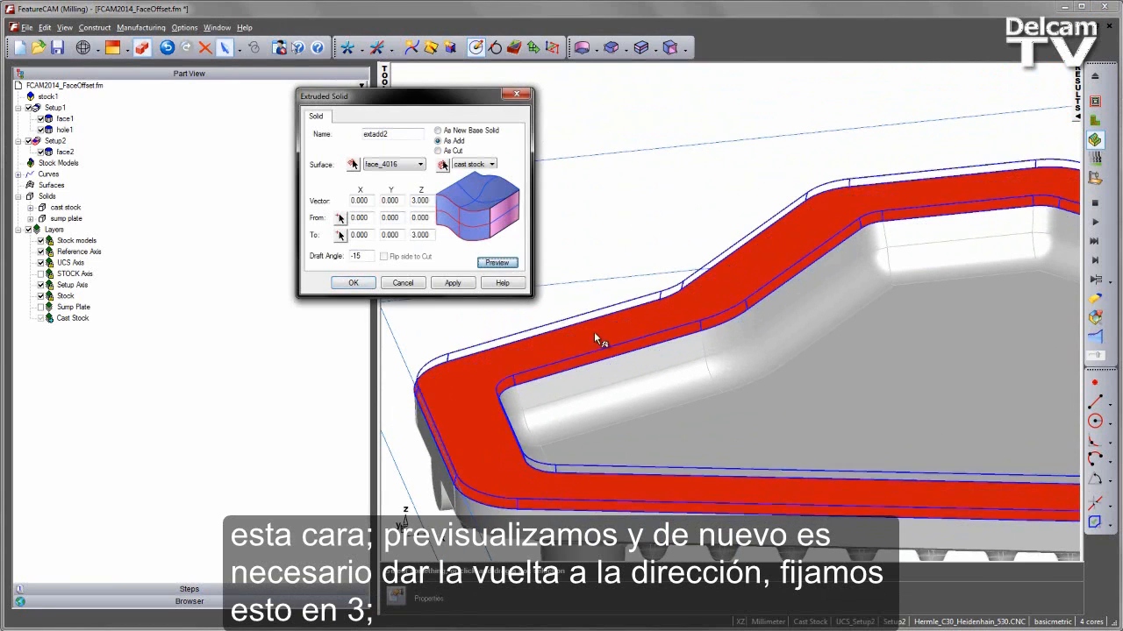
pyautogui.moveTo(594, 332); pyautogui.dragTo(662, 400, button='middle')
pyautogui.hotkey('ctrl', '2')
pyautogui.scroll(5, 477, 436)
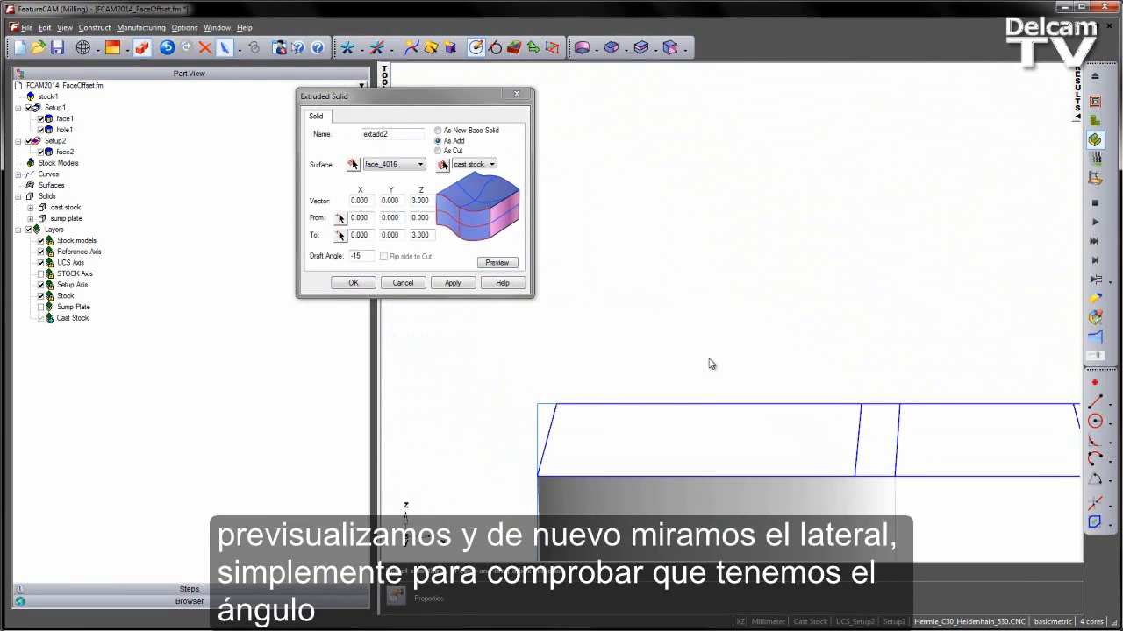
pyautogui.scroll(-5, 834, 338)
pyautogui.keyDown('shift'); pyautogui.moveTo(885, 329); pyautogui.dragTo(688, 344, button='middle'); pyautogui.keyUp('shift')
pyautogui.click(452, 284)
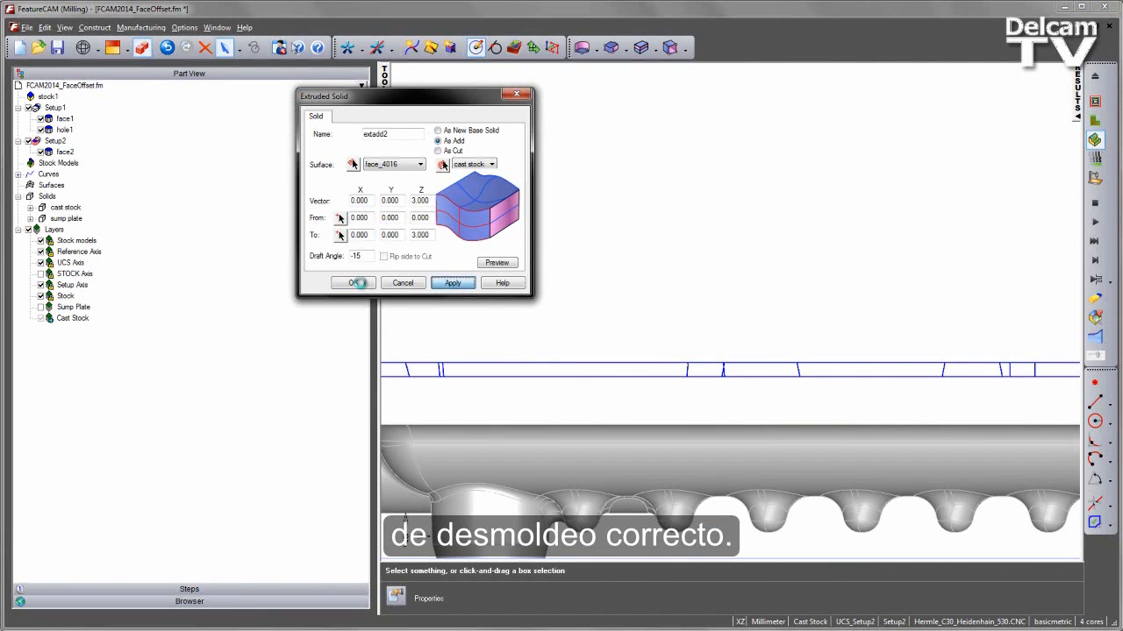
pyautogui.click(358, 284)
# - Override the cast stock solid's color with the blue already used for the stock
pyautogui.scroll(-2, 594, 306)
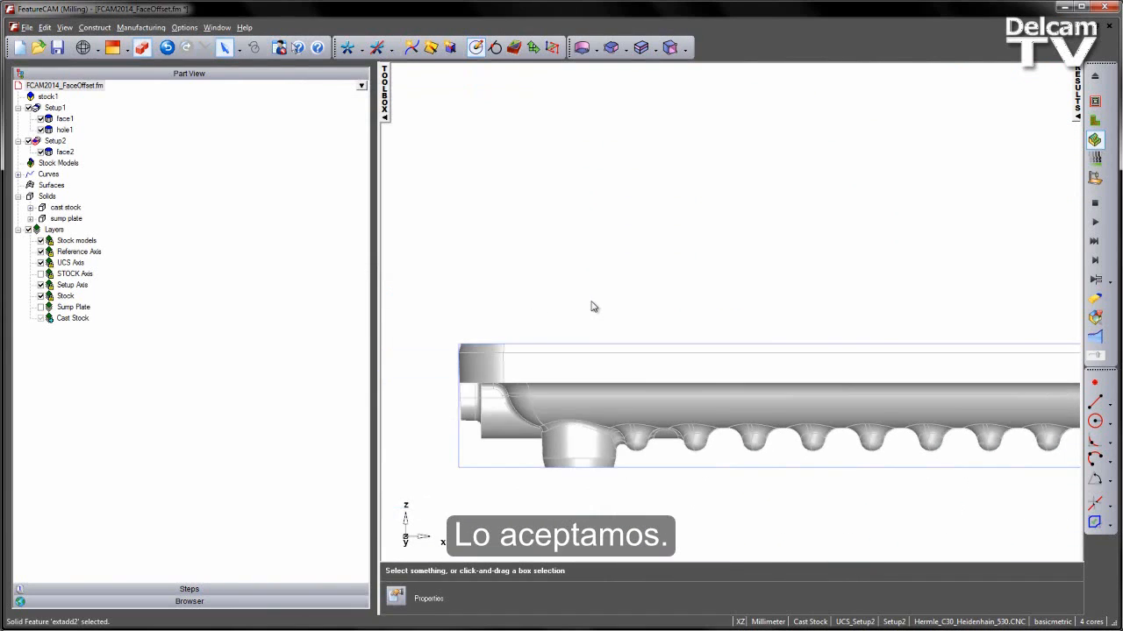
pyautogui.moveTo(594, 306); pyautogui.dragTo(677, 359, button='middle')
pyautogui.scroll(2, 709, 383)
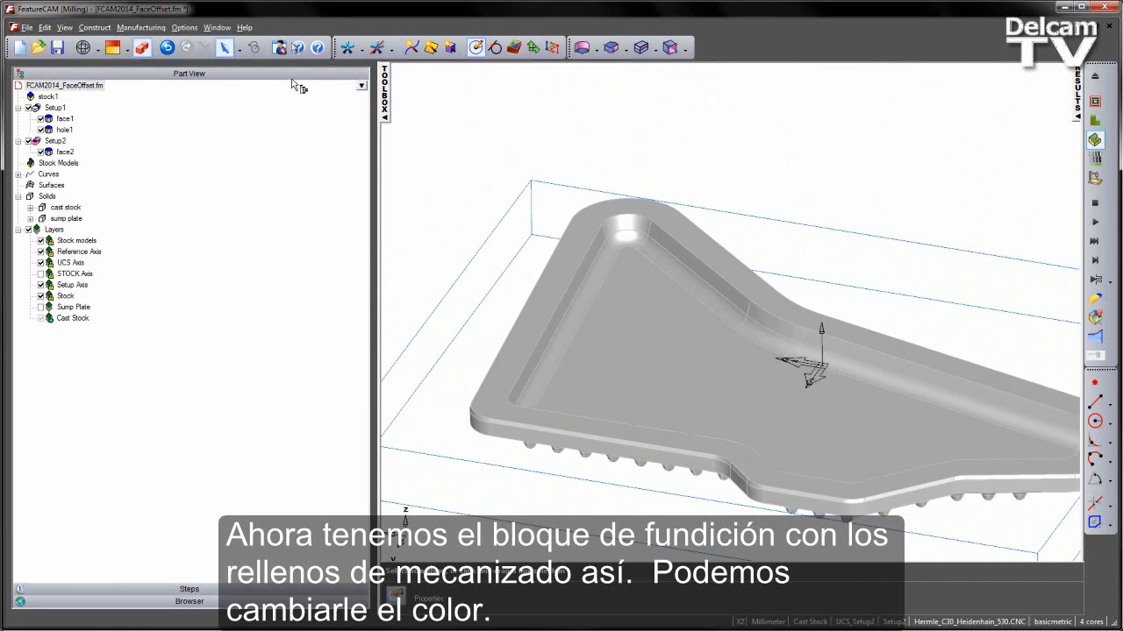
pyautogui.click(616, 307)
pyautogui.click(184, 27)
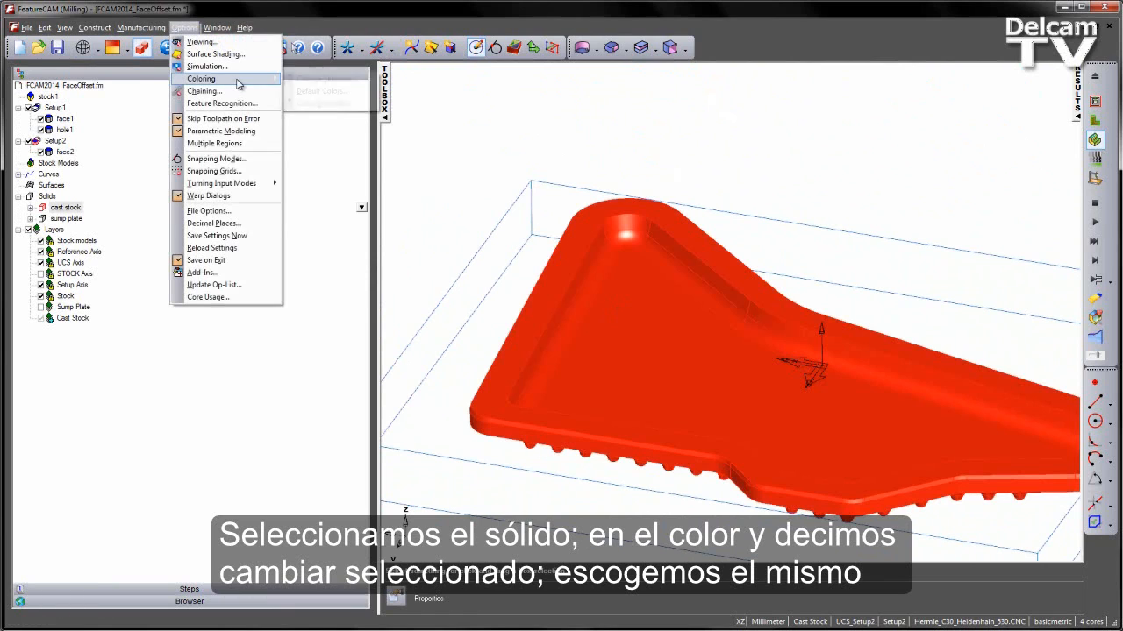
pyautogui.moveTo(220, 77)
pyautogui.click(321, 78)
pyautogui.click(671, 362)
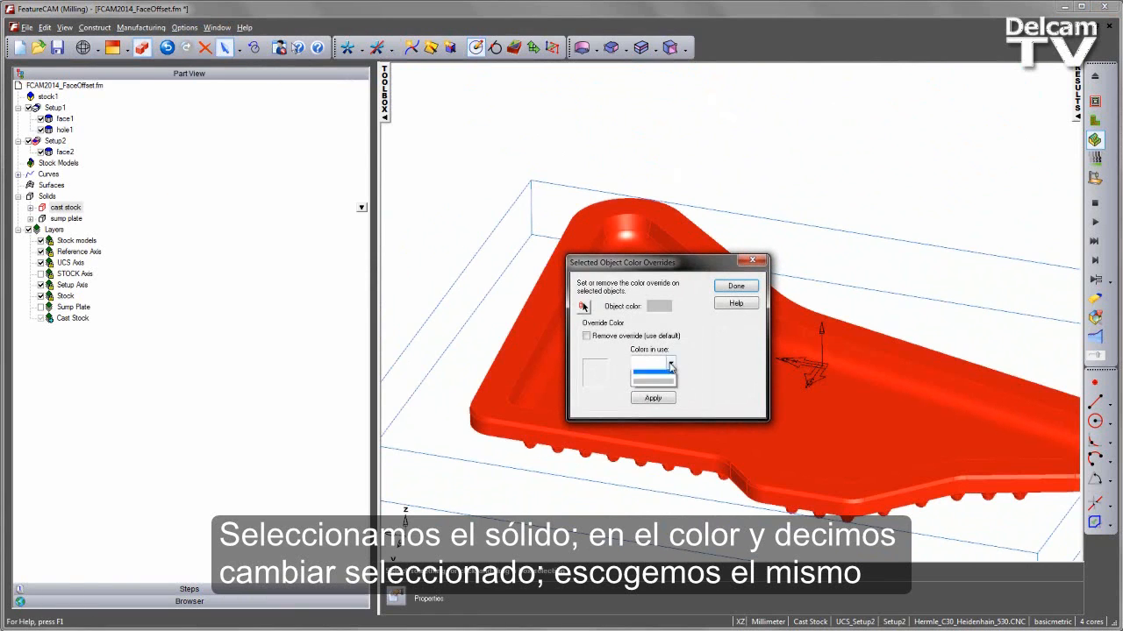
pyautogui.click(649, 380)
pyautogui.click(653, 398)
pyautogui.click(742, 288)
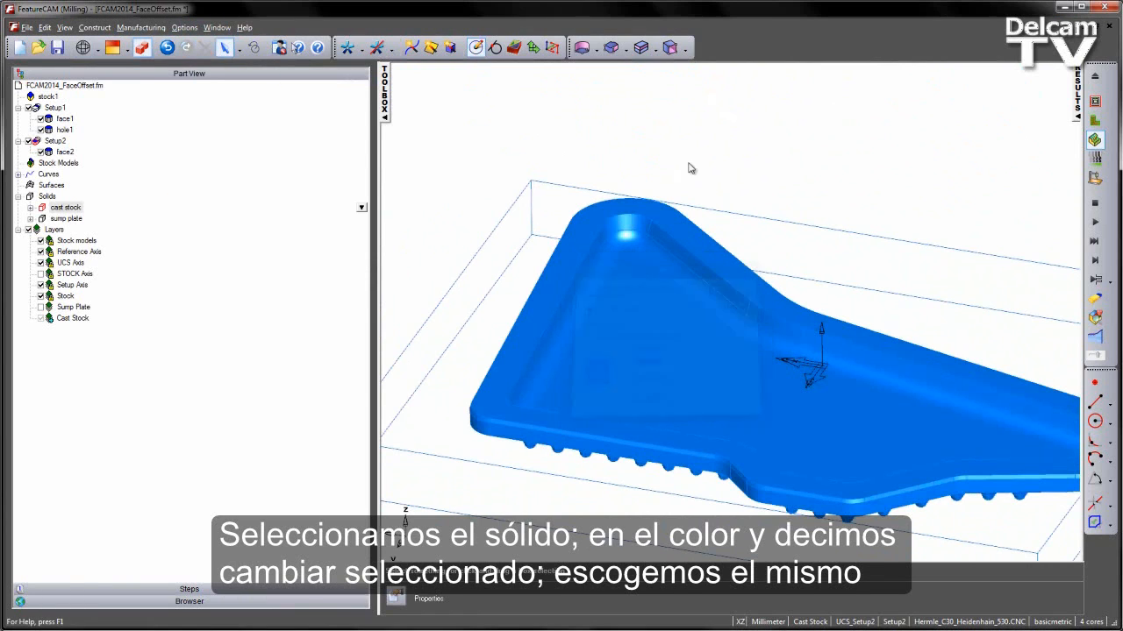
# - Change stock1 to a user-defined stock that uses the cast stock solid
pyautogui.moveTo(629, 252); pyautogui.dragTo(589, 253, button='middle')
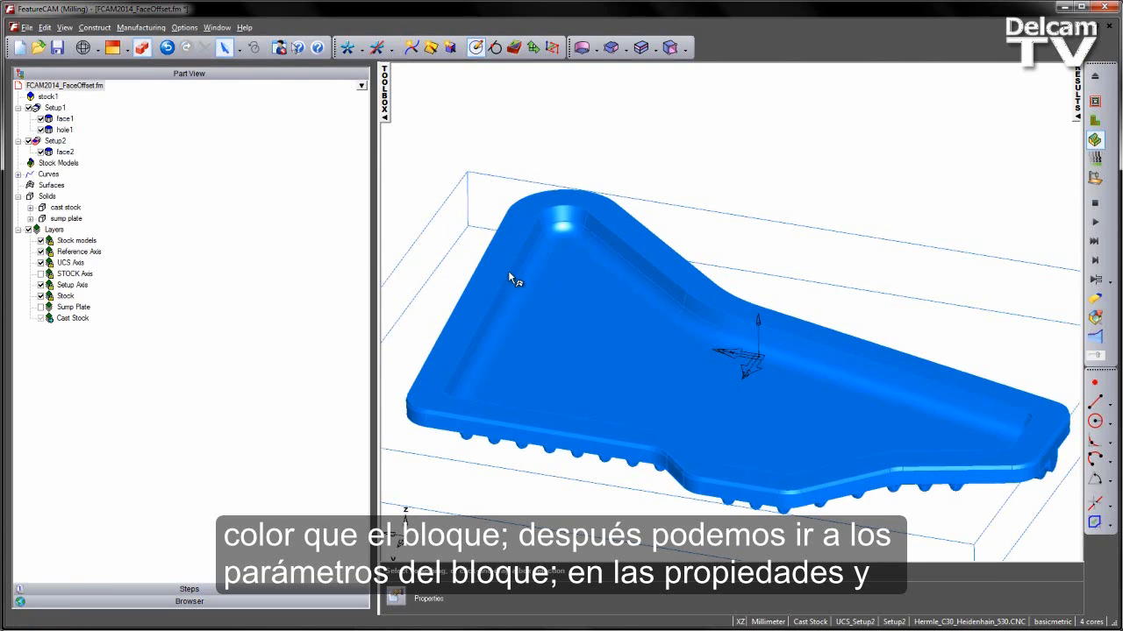
pyautogui.click(49, 97)
pyautogui.click(362, 96)
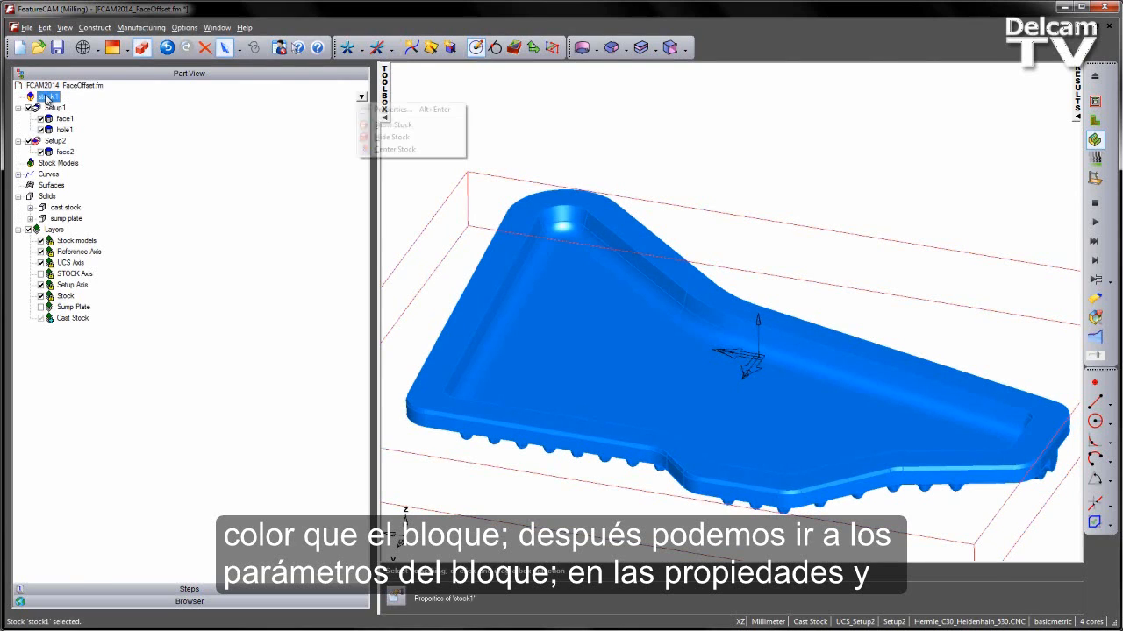
pyautogui.click(405, 110)
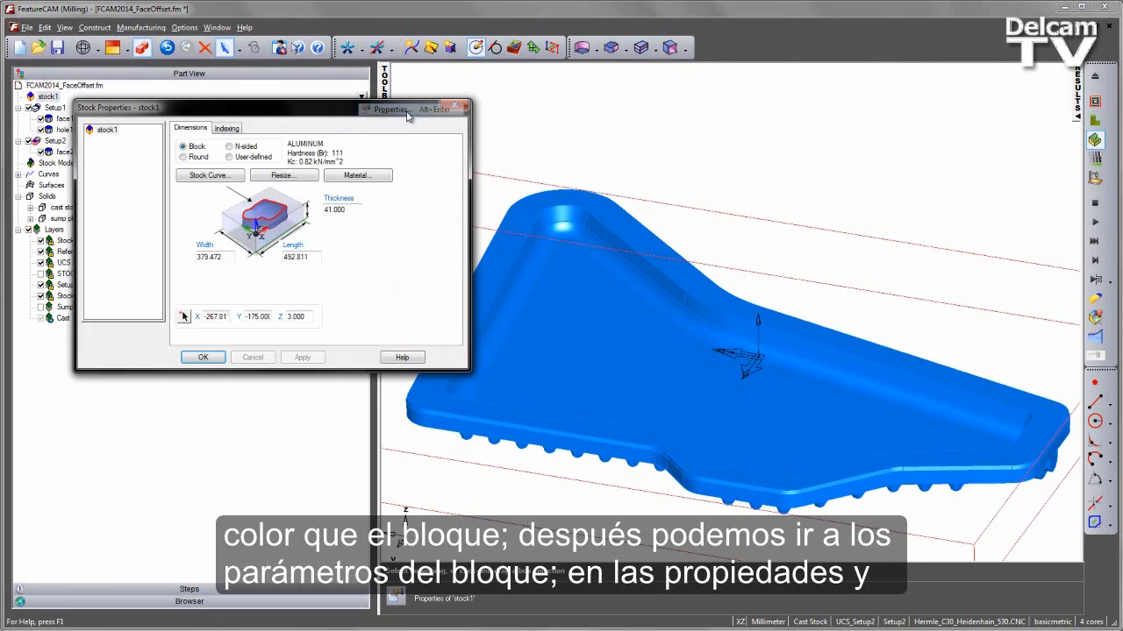
pyautogui.click(229, 157)
pyautogui.click(210, 176)
pyautogui.click(202, 175)
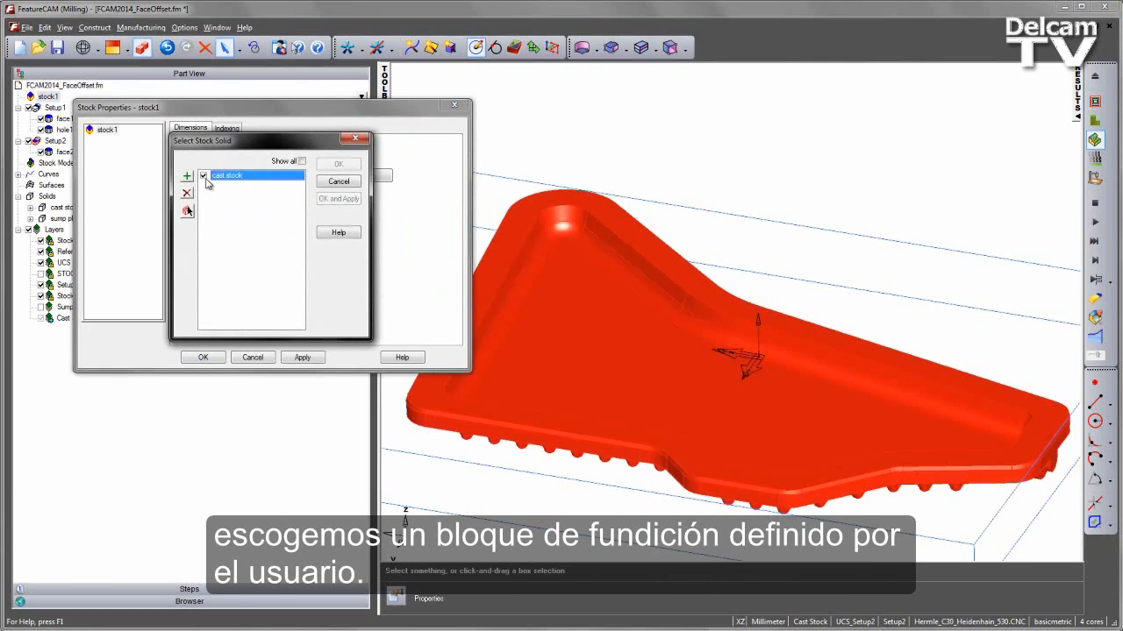
pyautogui.click(339, 200)
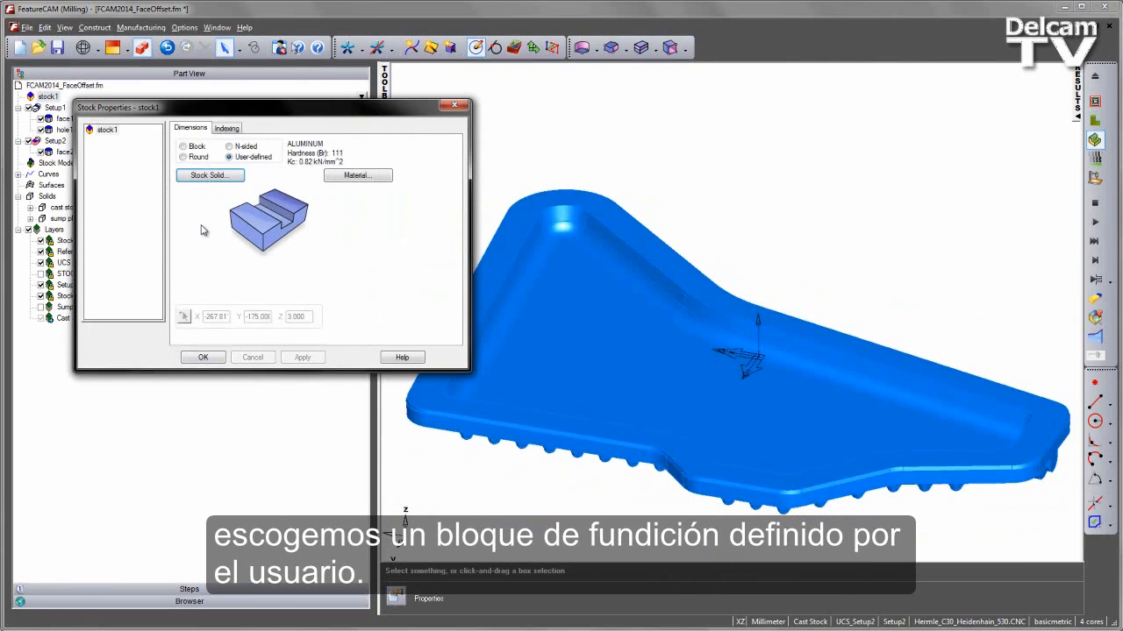
pyautogui.click(203, 357)
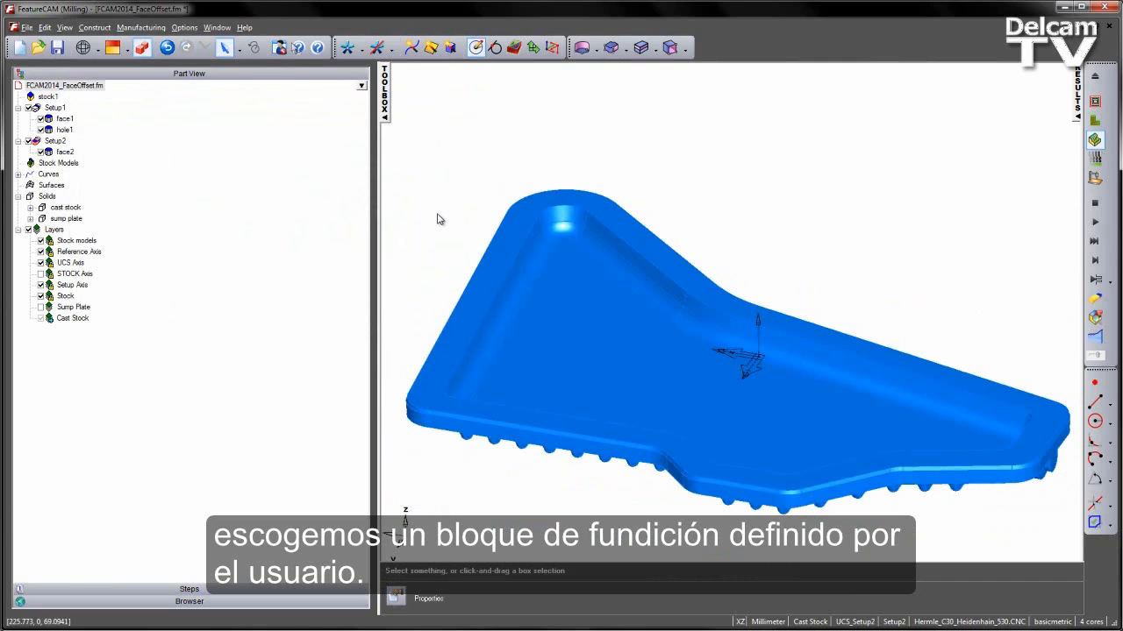
# - Make the Sump Plate layer current and hide the Cast Stock layer to inspect the finished part
pyautogui.click(50, 307)
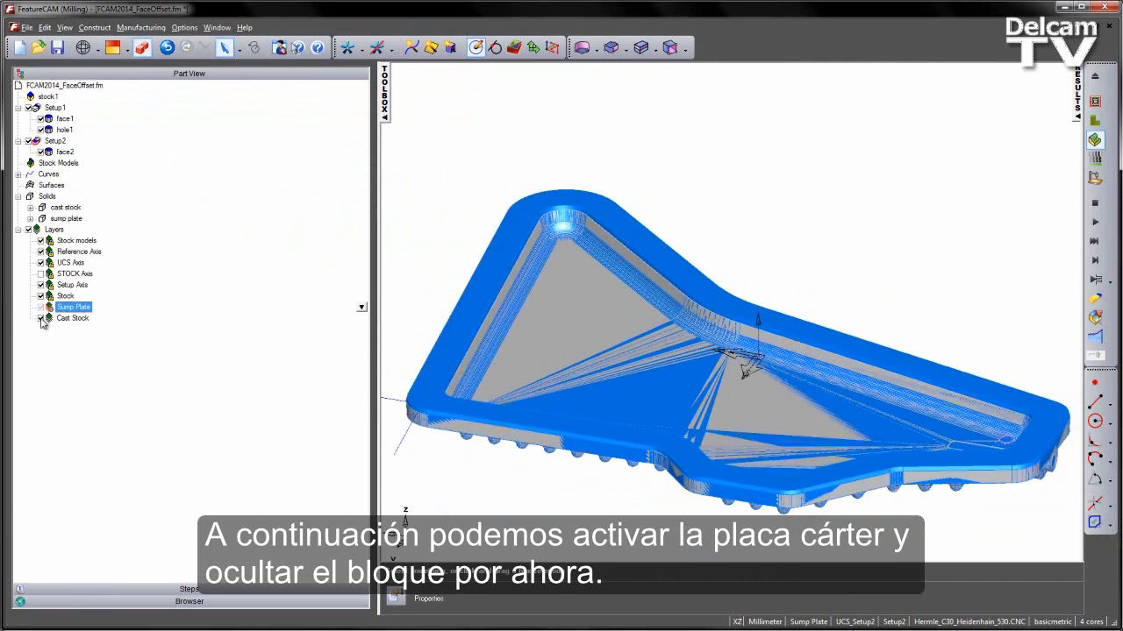
pyautogui.click(40, 319)
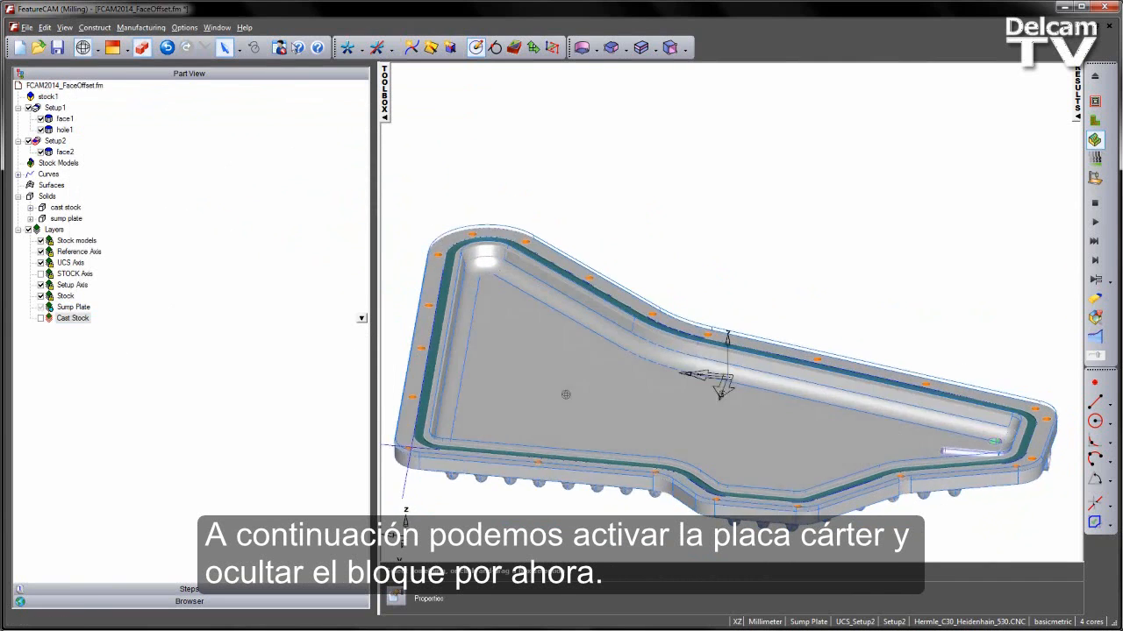
pyautogui.moveTo(566, 394); pyautogui.dragTo(602, 382, button='middle')
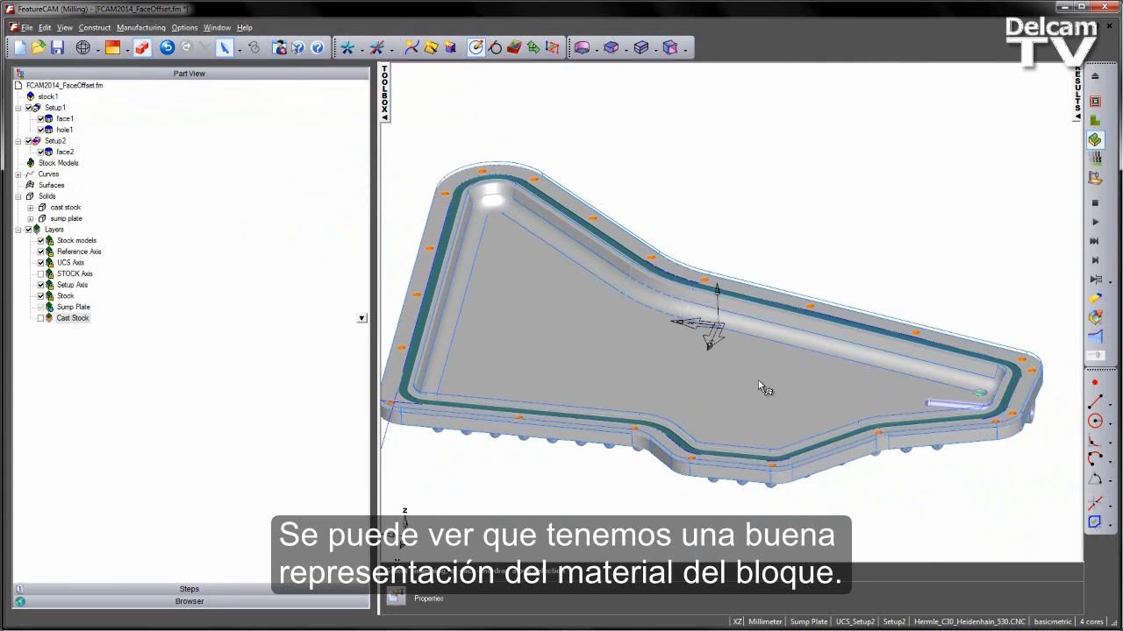
pyautogui.moveTo(758, 380); pyautogui.dragTo(668, 367, button='middle')
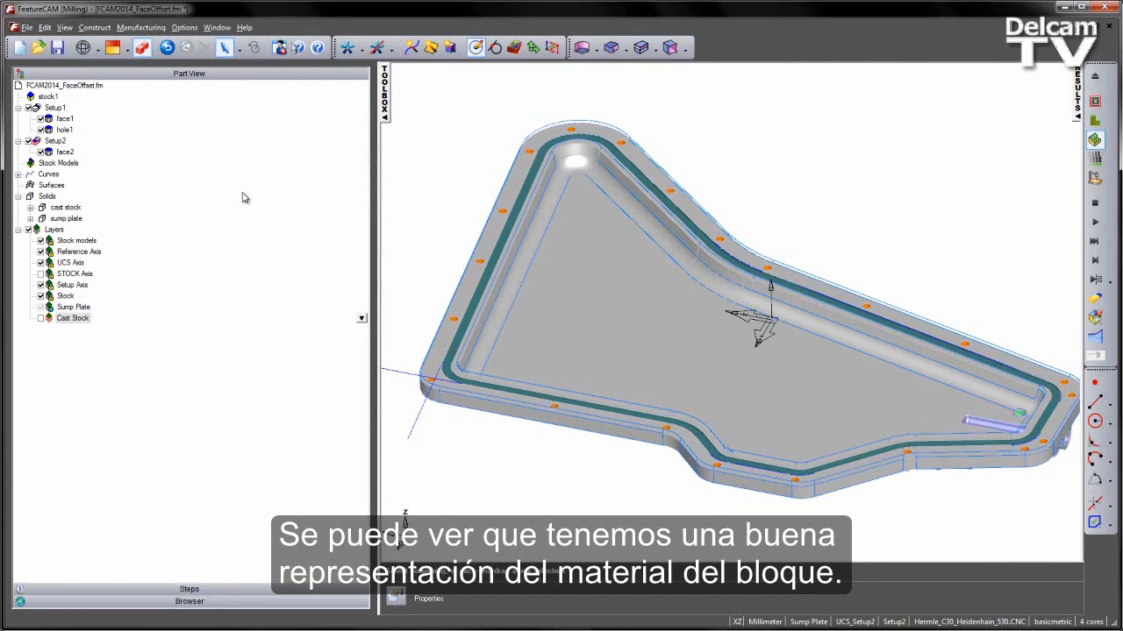
# - Activate Setup1 and simulate its machining operations one at a time on the cast stock, viewed from the ribbed side
pyautogui.click(30, 108)
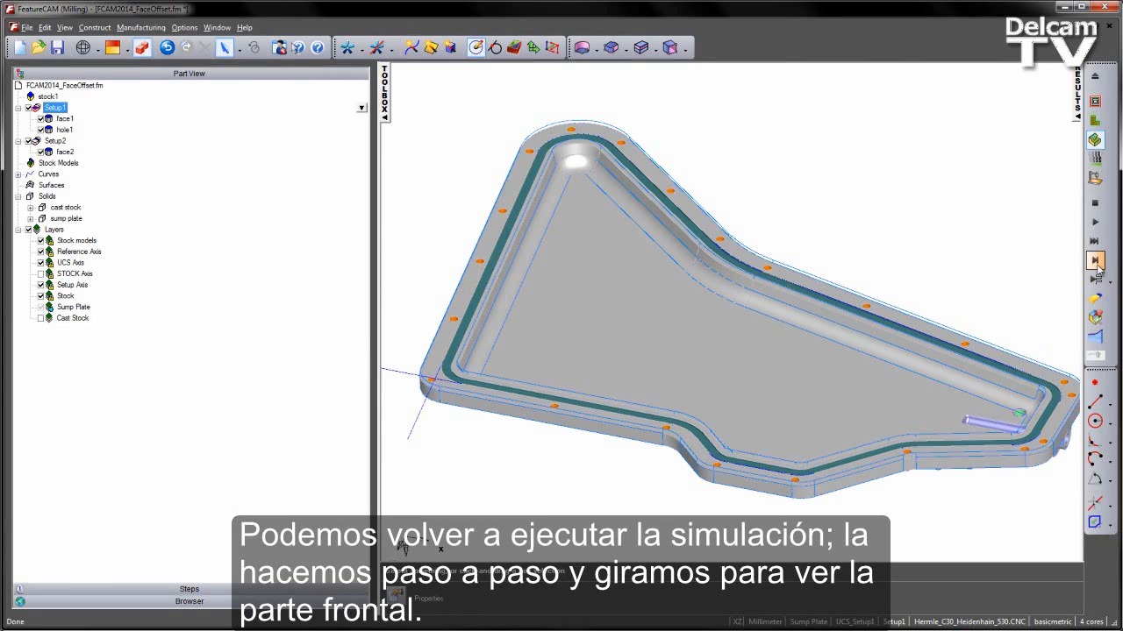
pyautogui.click(1095, 262)
pyautogui.moveTo(711, 409); pyautogui.dragTo(830, 274, button='middle')
pyautogui.click(1095, 280)
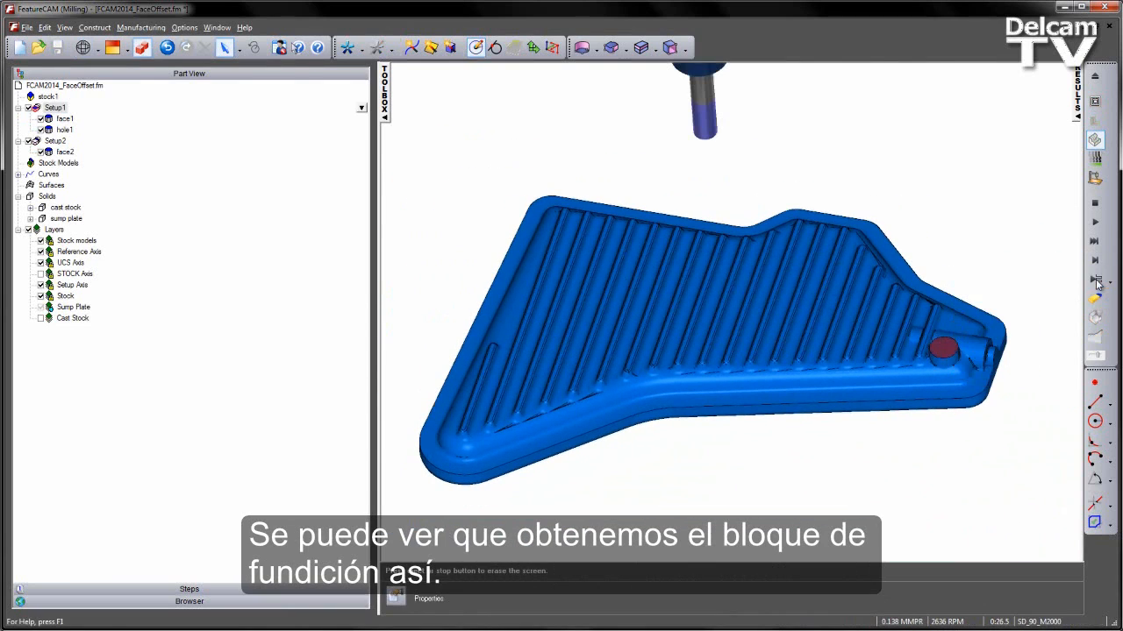
pyautogui.click(1096, 284)
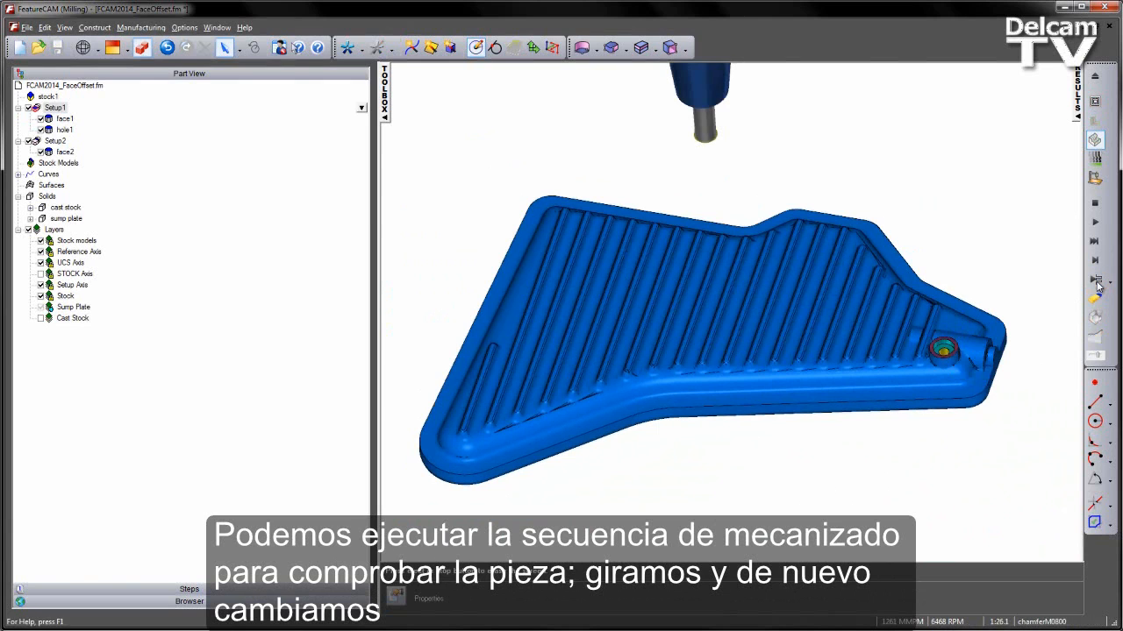
pyautogui.click(1096, 283)
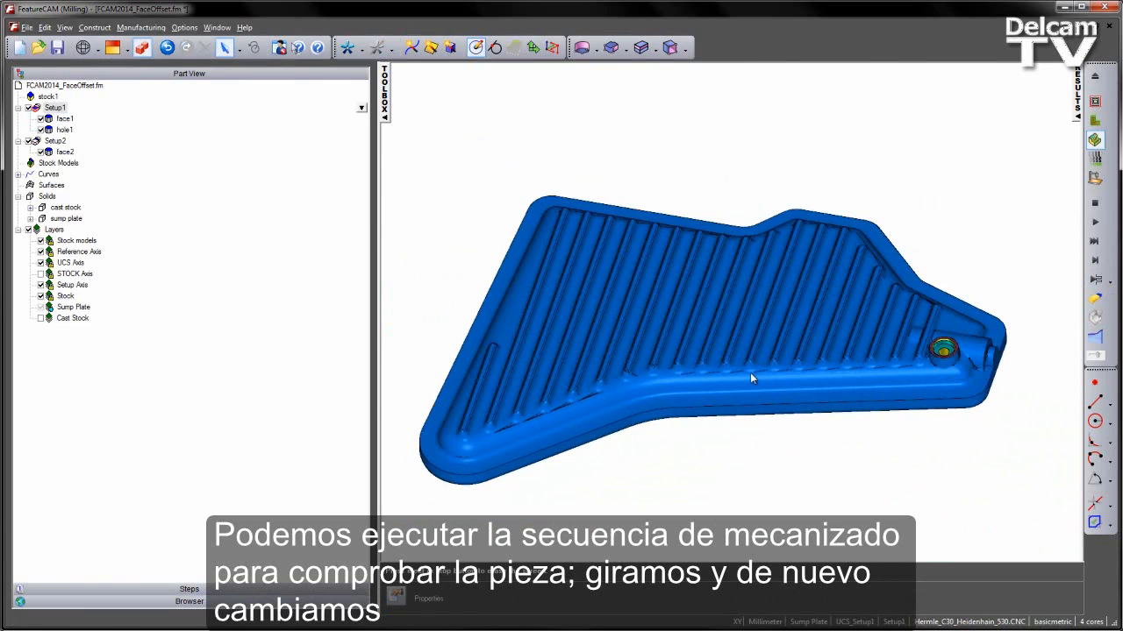
# - Switch to Setup2 and simulate its face milling operation, viewed from the part's recessed side
pyautogui.moveTo(750, 379); pyautogui.dragTo(772, 352, button='middle')
pyautogui.click(895, 624)
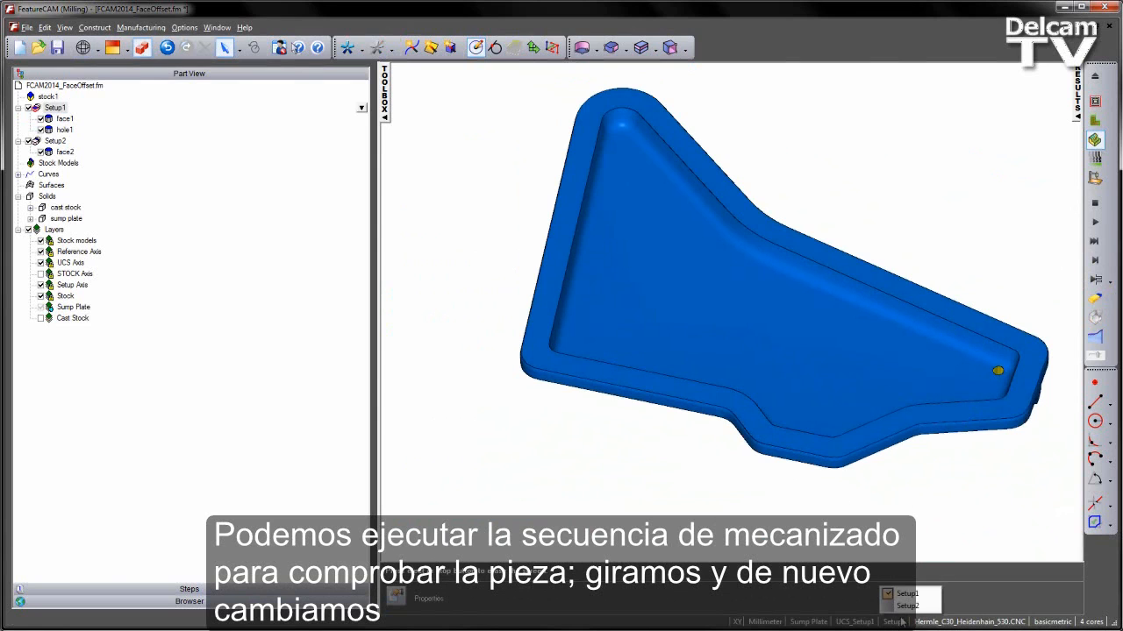
pyautogui.click(903, 608)
pyautogui.keyDown('shift'); pyautogui.moveTo(804, 322); pyautogui.dragTo(779, 346, button='middle'); pyautogui.keyUp('shift')
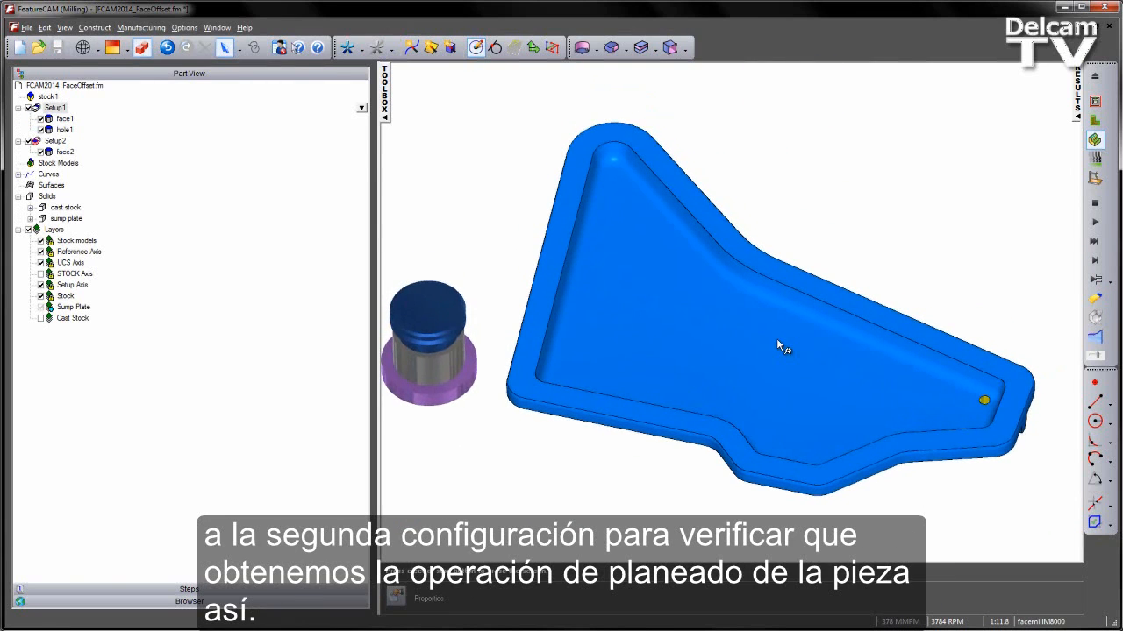